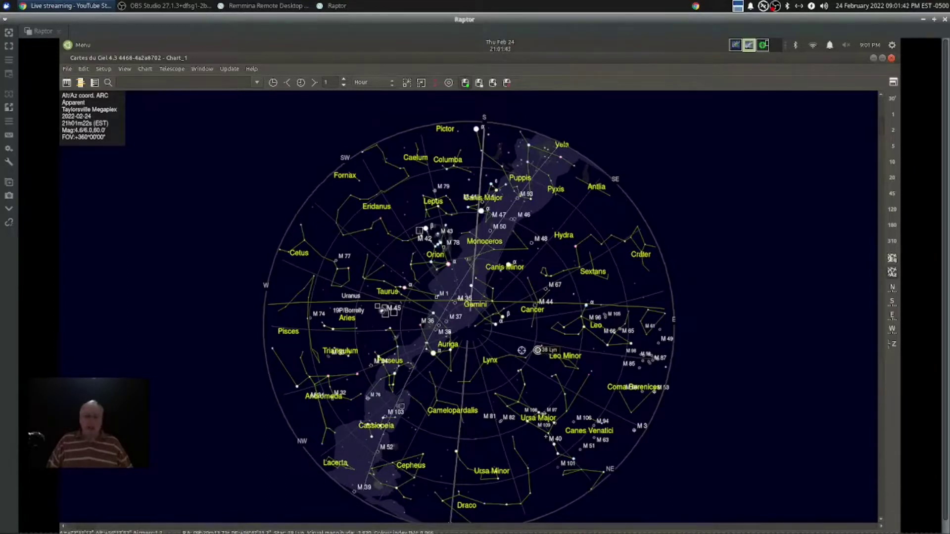
Step: Select M 45 in the sky chart, switch to CCDciel and slew the telescope to it as the new planetarium target
{"action": "left_click", "coordinate": [382, 310]}
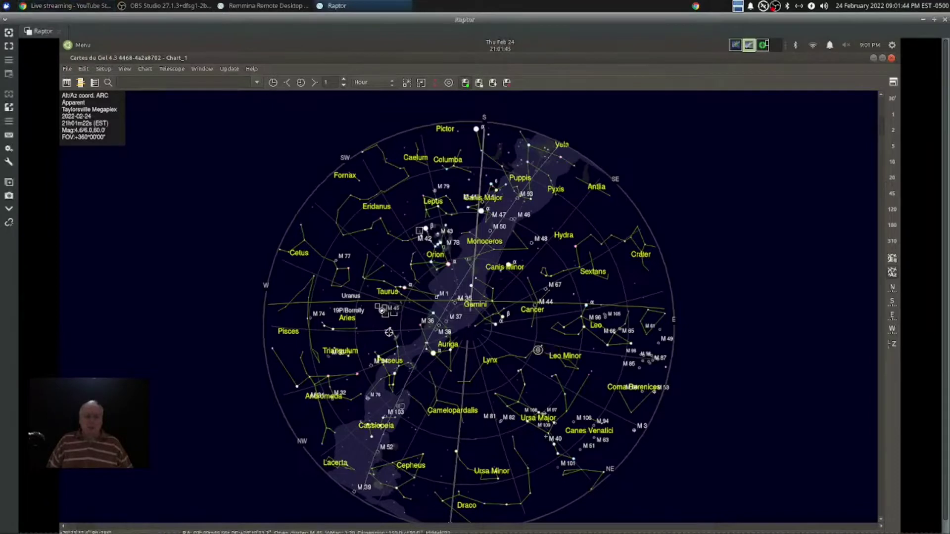
{"action": "left_click", "coordinate": [736, 47]}
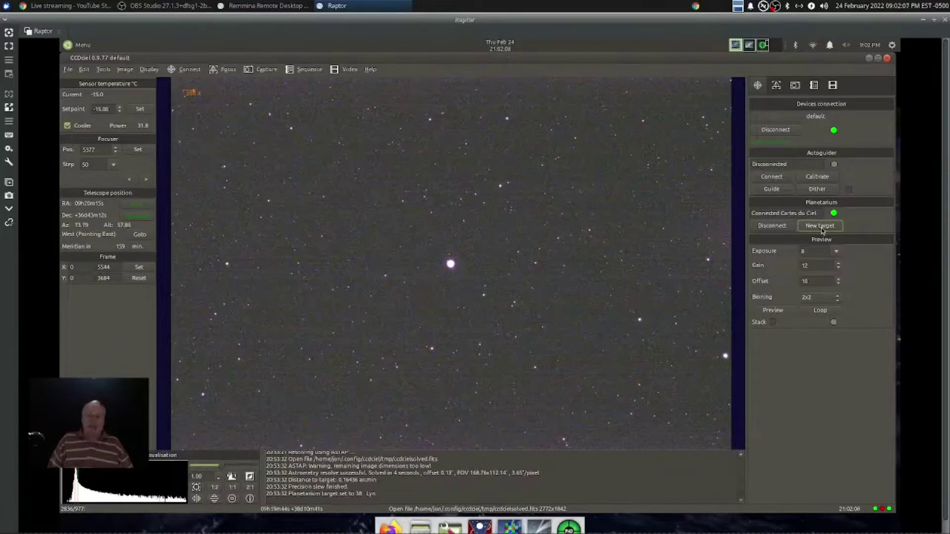
{"action": "left_click", "coordinate": [821, 227]}
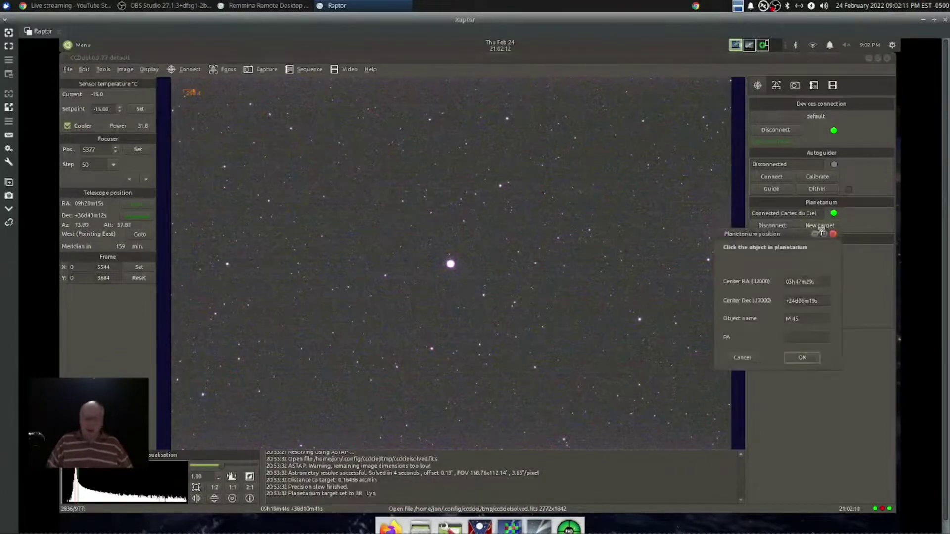
{"action": "left_click", "coordinate": [802, 358]}
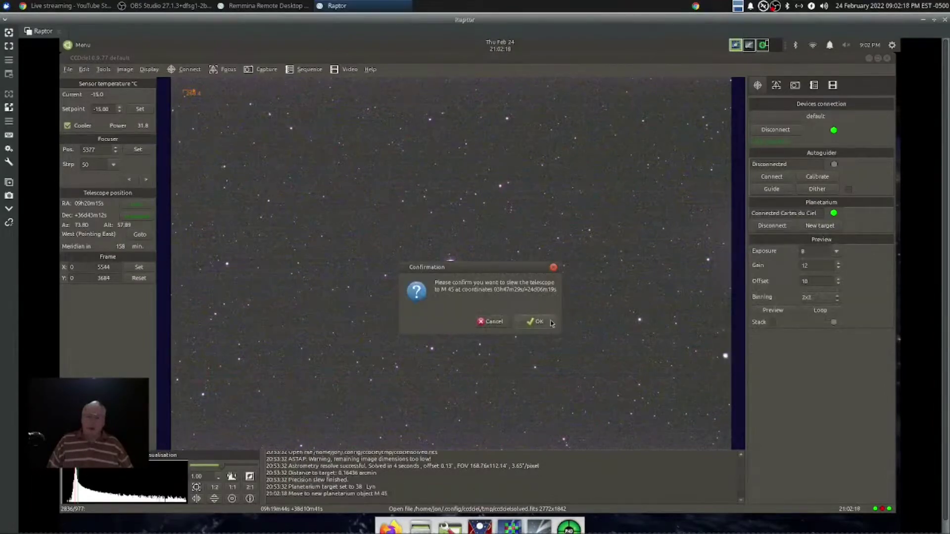
{"action": "key", "text": "Return"}
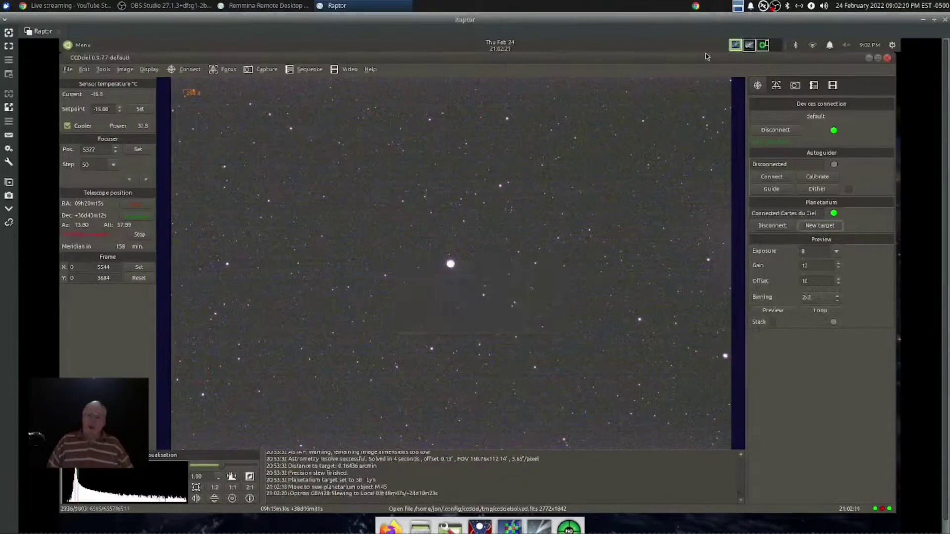
Step: Check the telescope's position relative to M 45 on the Cartes du Ciel chart and read the precision slew log in CCDciel
{"action": "left_click", "coordinate": [749, 45]}
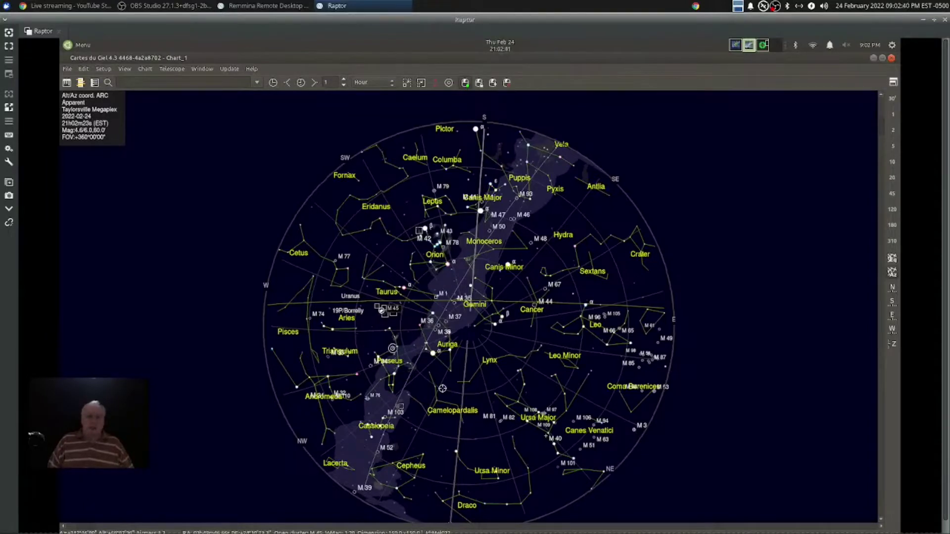
{"action": "left_click", "coordinate": [735, 45]}
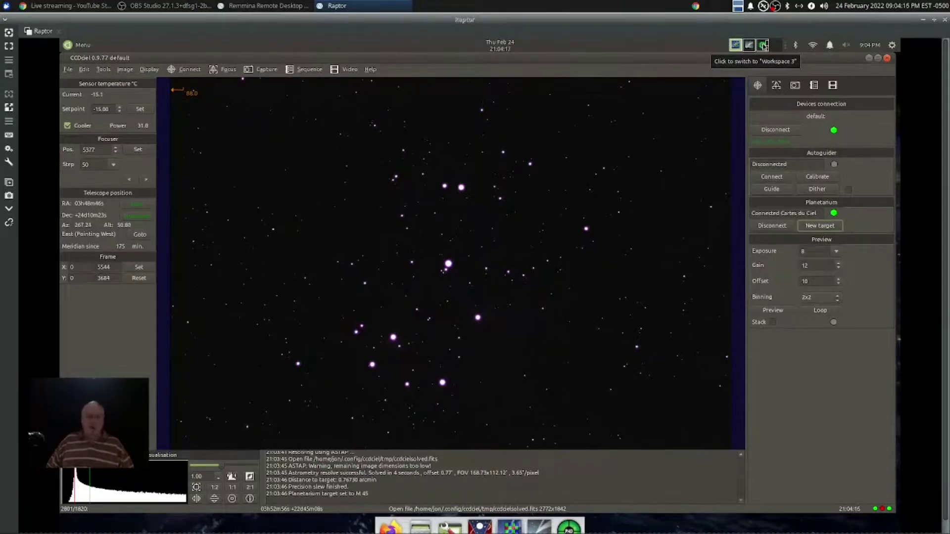
{"action": "mouse_move", "coordinate": [287, 495]}
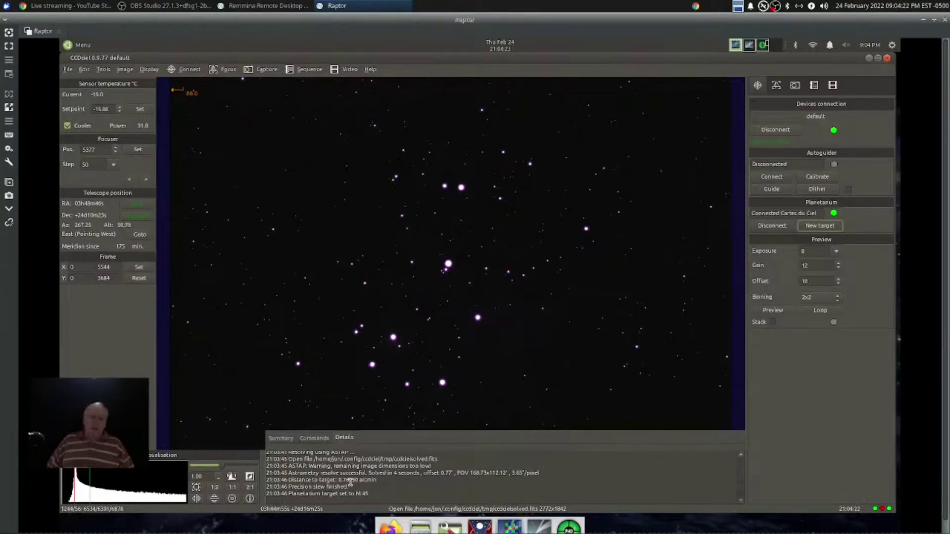
Step: Switch to PHD2 Guiding, loop guide camera exposures, auto-select a guide star and start guiding
{"action": "left_click", "coordinate": [762, 46]}
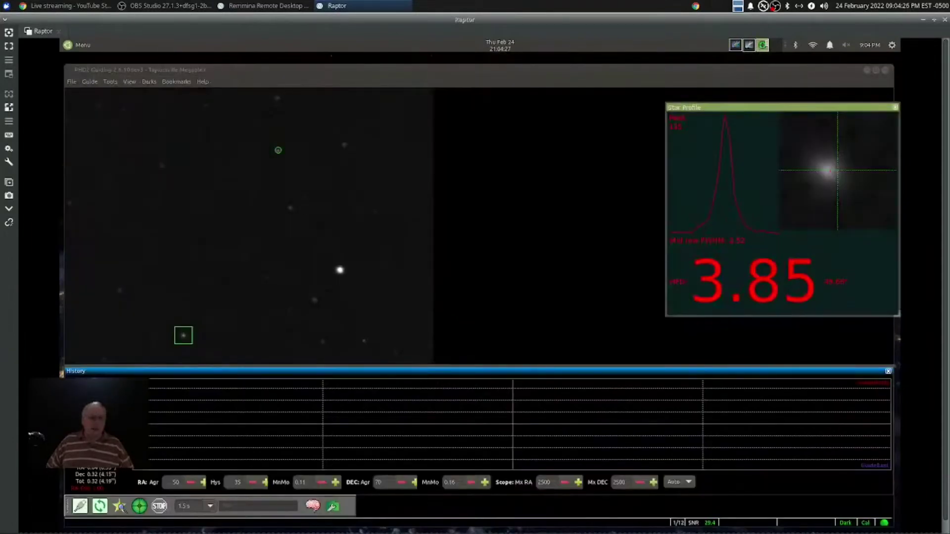
{"action": "left_click", "coordinate": [100, 507]}
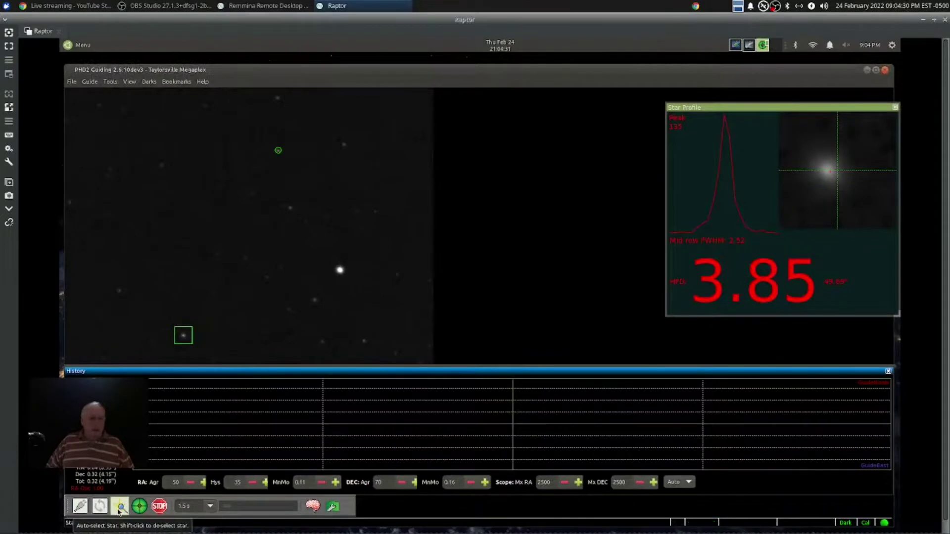
{"action": "left_click", "coordinate": [119, 510]}
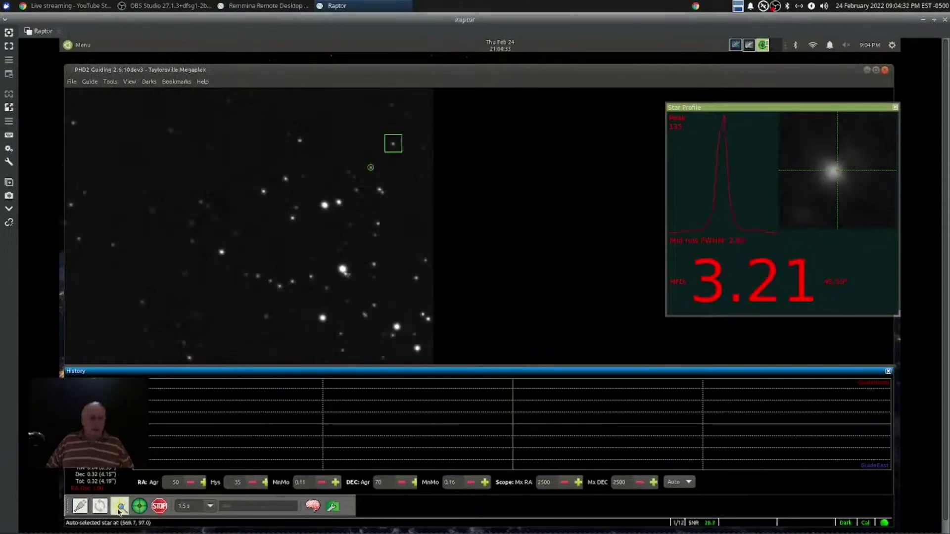
{"action": "left_click", "coordinate": [140, 506]}
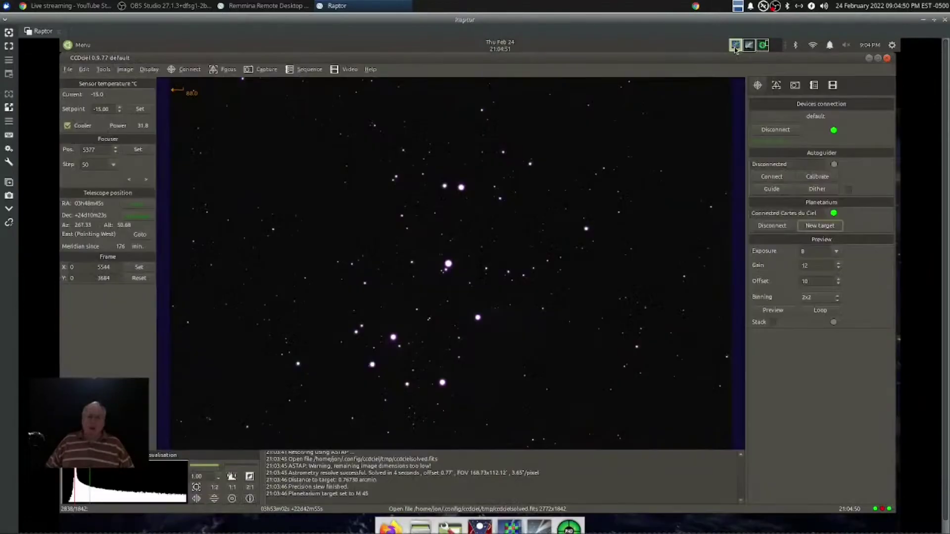
Step: Switch to CCDciel, take a single 60-second preview of M 45 and raise the image luminosity to reveal the nebulosity
{"action": "left_click", "coordinate": [836, 253]}
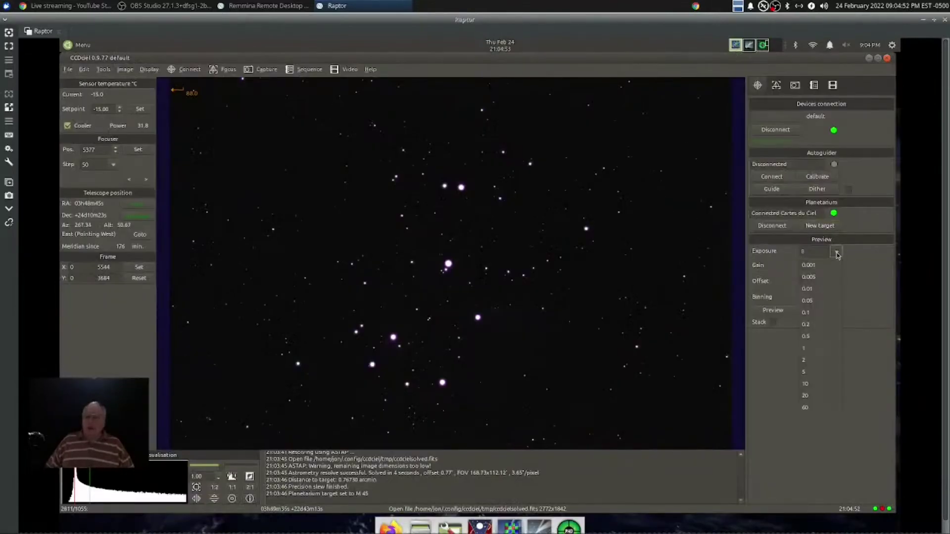
{"action": "left_click", "coordinate": [817, 407]}
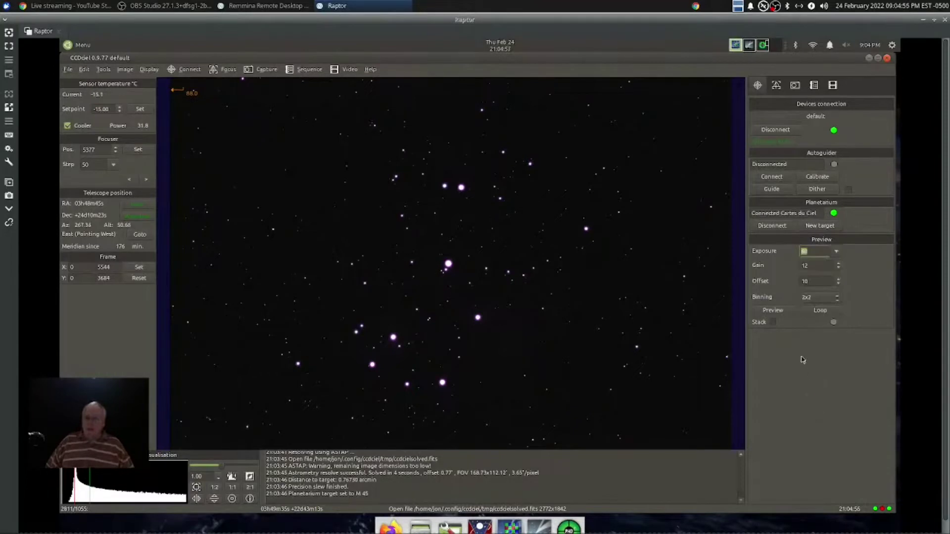
{"action": "left_click", "coordinate": [793, 314]}
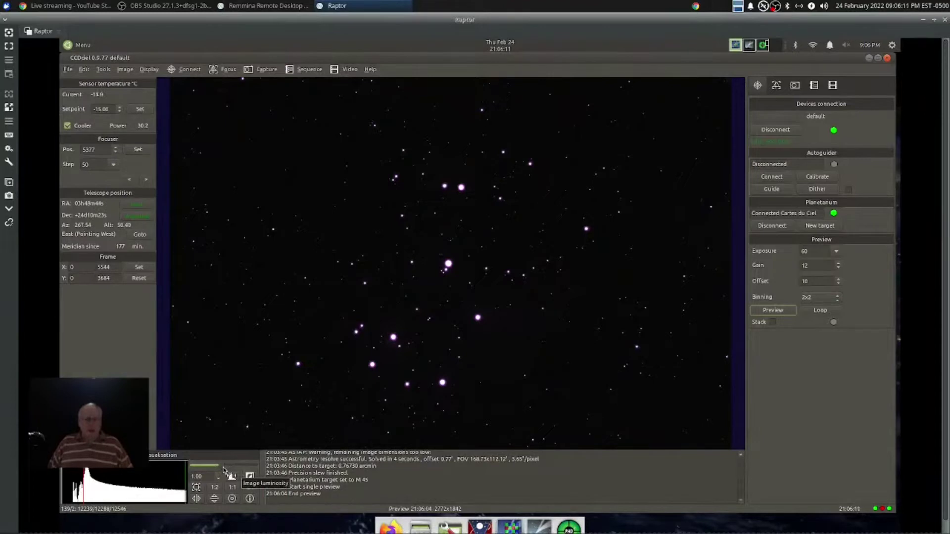
{"action": "left_click_drag", "start_coordinate": [222, 469], "coordinate": [237, 469]}
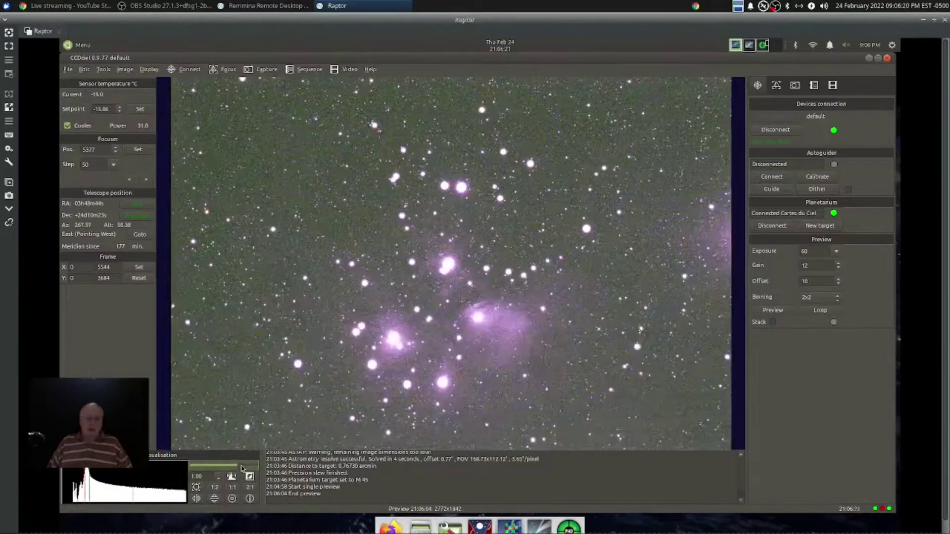
{"action": "left_click_drag", "start_coordinate": [241, 466], "coordinate": [239, 466]}
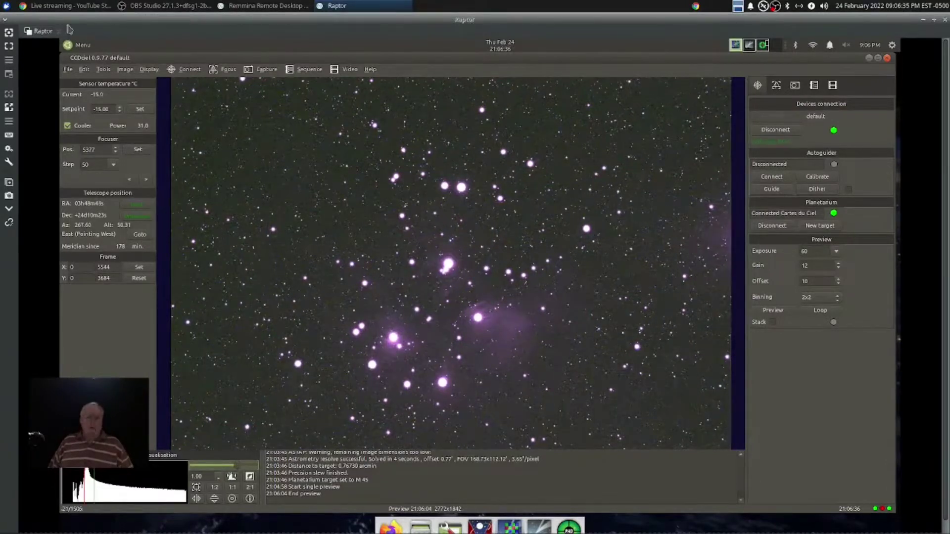
Step: Set the preview color balance in the options to R 0.71, G 0.38 and B 0.97
{"action": "left_click", "coordinate": [89, 70]}
{"action": "left_click", "coordinate": [95, 82]}
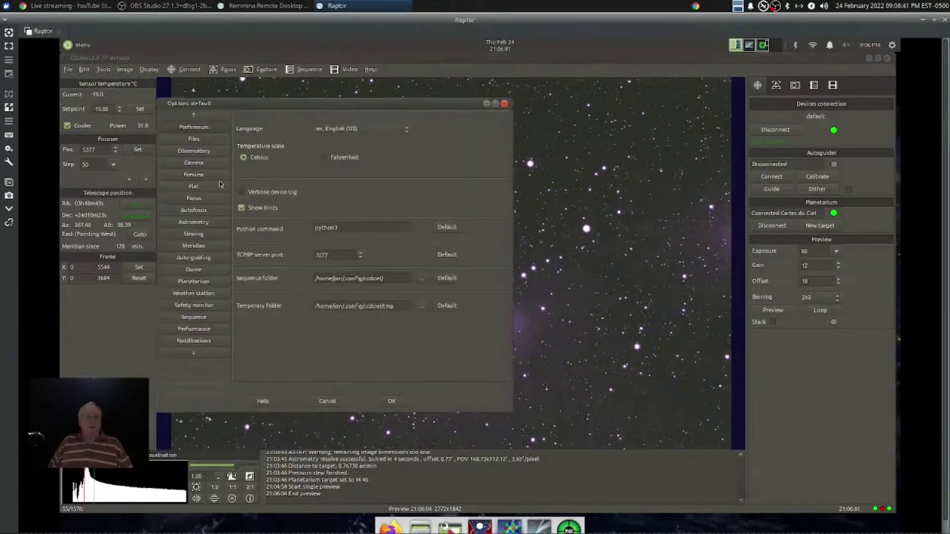
{"action": "left_click", "coordinate": [196, 175]}
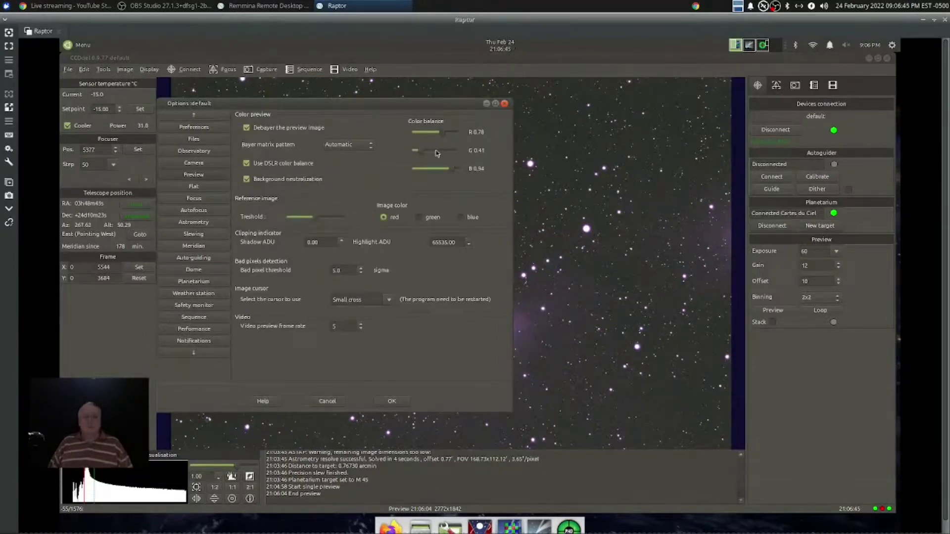
{"action": "left_click", "coordinate": [420, 150]}
{"action": "left_click_drag", "start_coordinate": [443, 135], "coordinate": [437, 135]}
{"action": "left_click", "coordinate": [452, 170]}
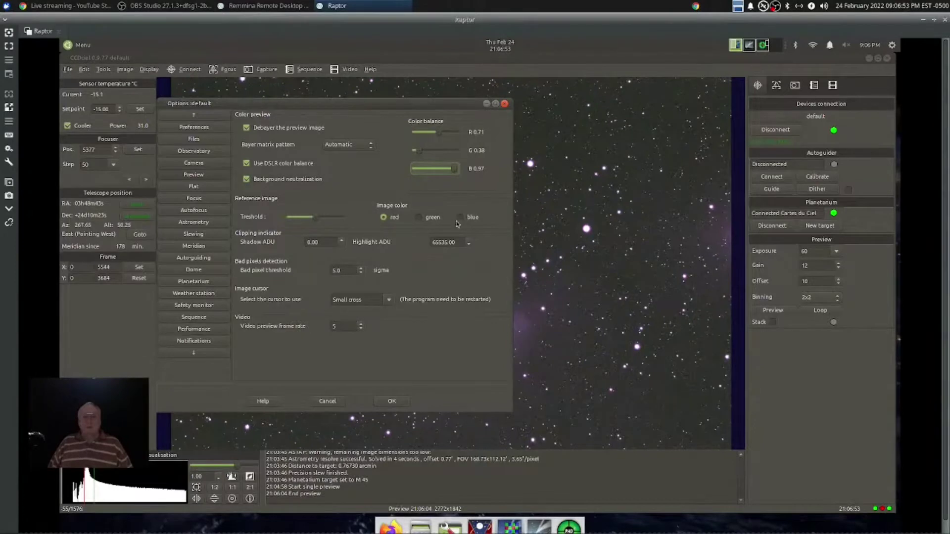
{"action": "left_click", "coordinate": [390, 404]}
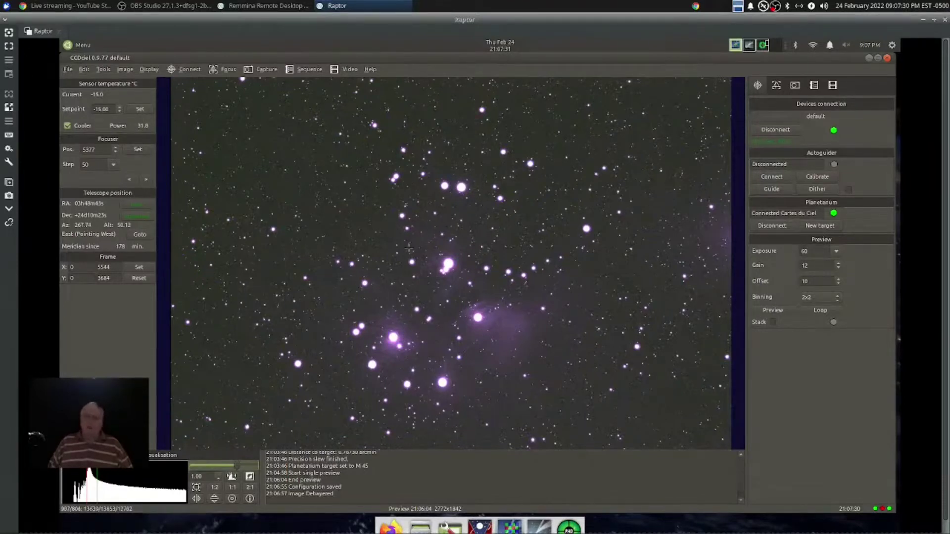
Step: Switch to Cartes du Ciel and search the sky chart for IC 434, making it the selected object
{"action": "left_click", "coordinate": [750, 47]}
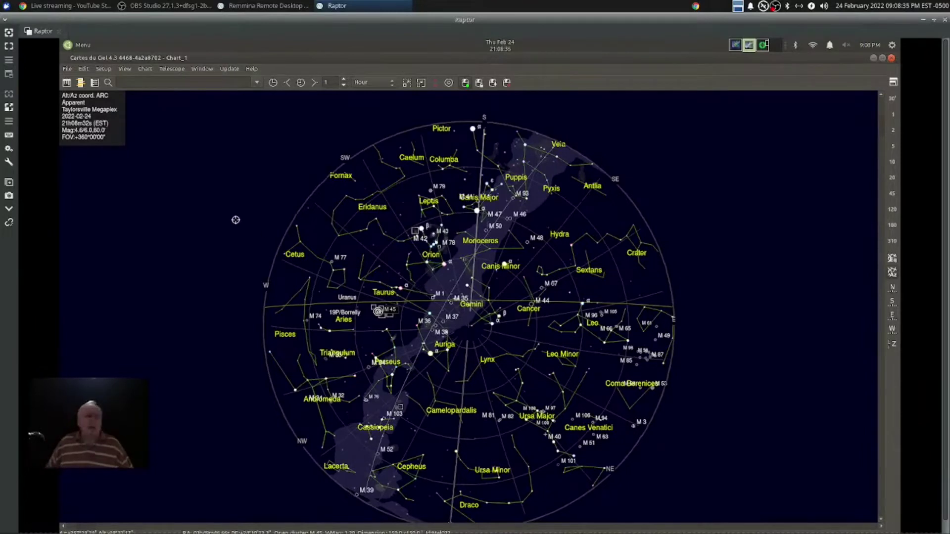
{"action": "left_click", "coordinate": [196, 83]}
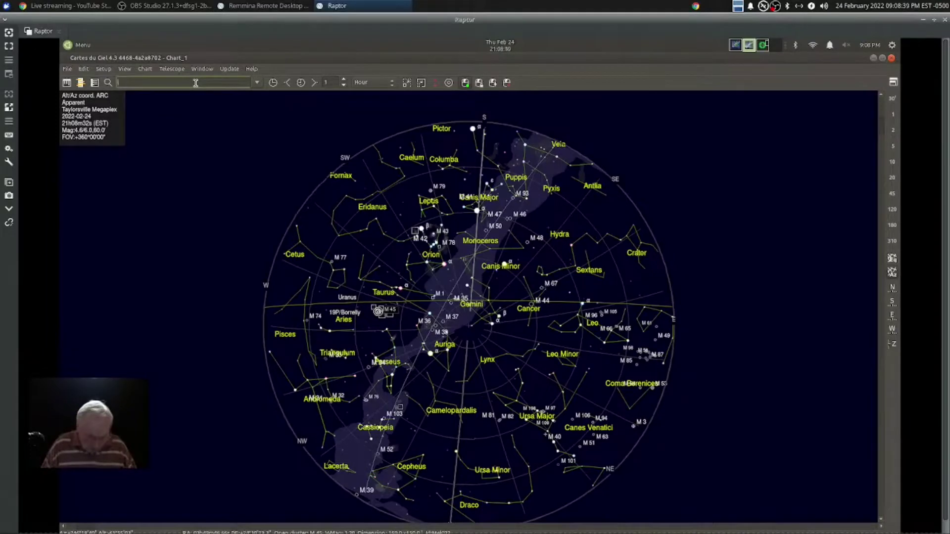
{"action": "type", "text": "IC 434"}
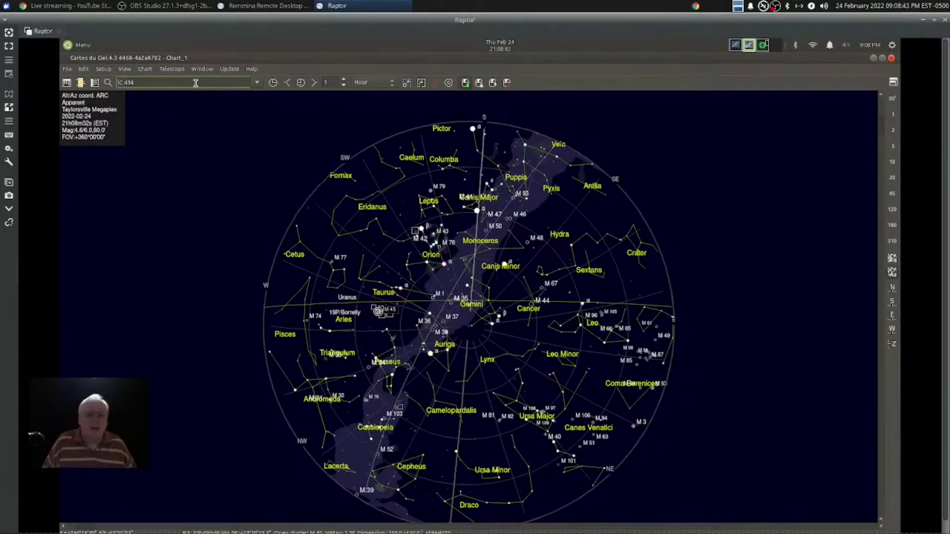
{"action": "key", "text": "Return"}
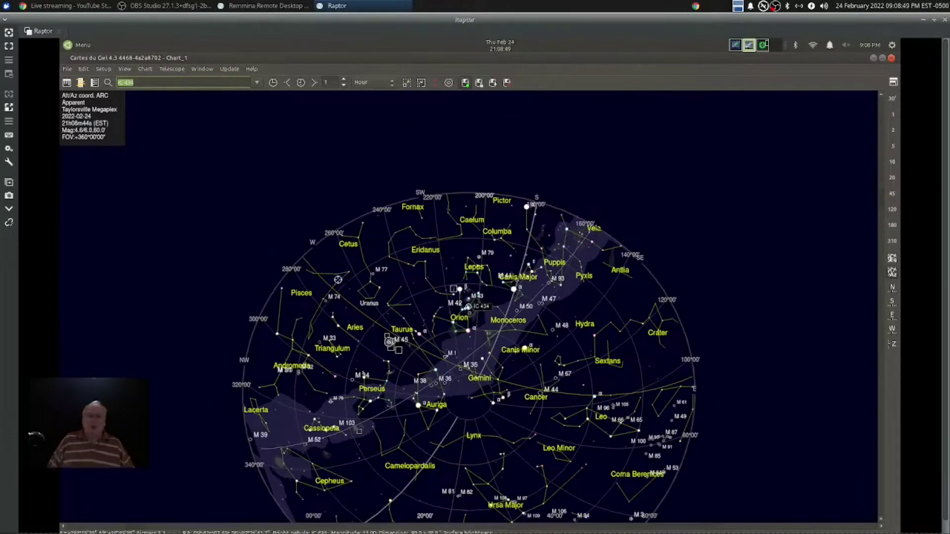
{"action": "left_click", "coordinate": [466, 201]}
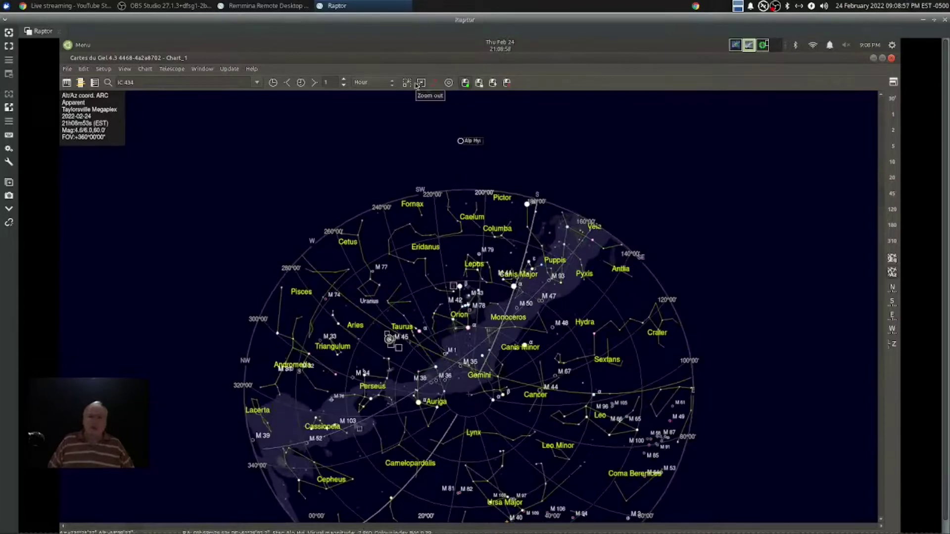
{"action": "left_click", "coordinate": [407, 83]}
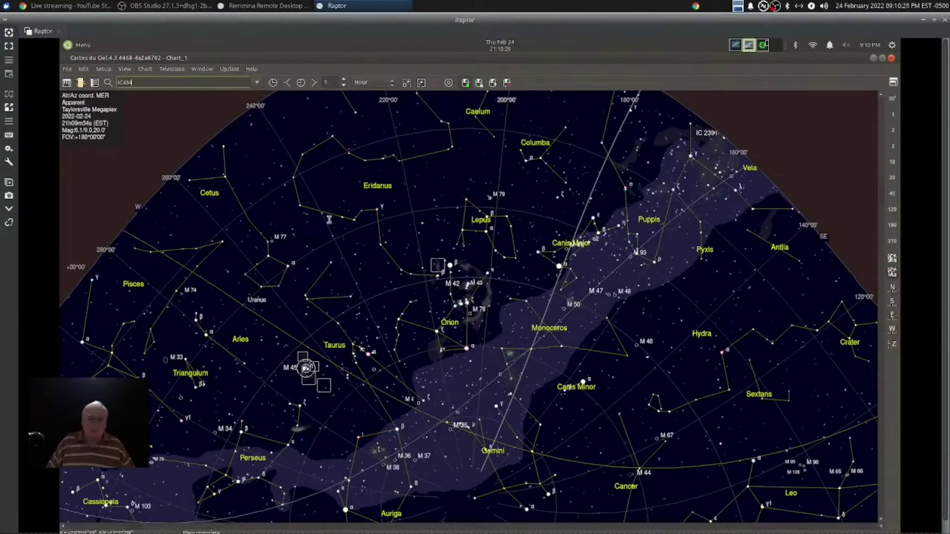
{"action": "key", "text": "Return"}
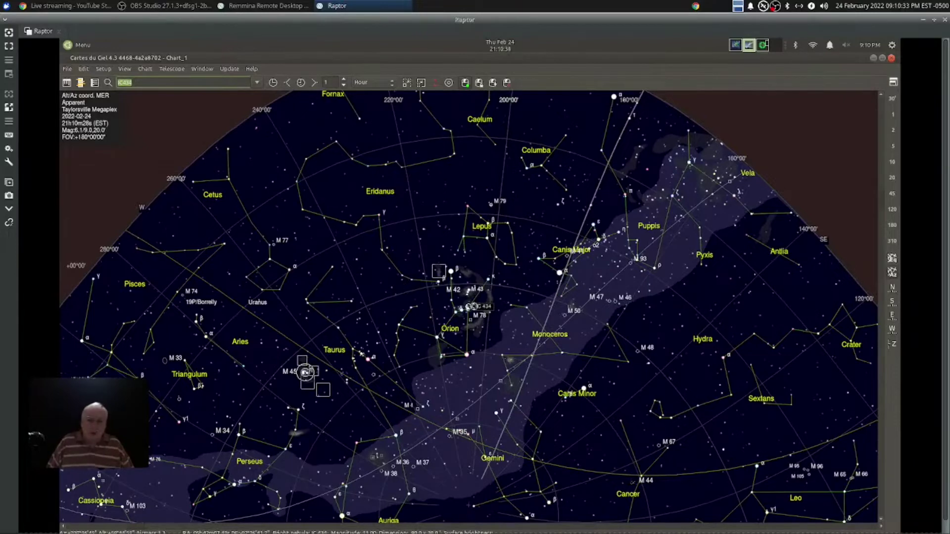
Step: Switch to CCDciel and slew the telescope to IC 434 as the new planetarium target
{"action": "left_click", "coordinate": [749, 46]}
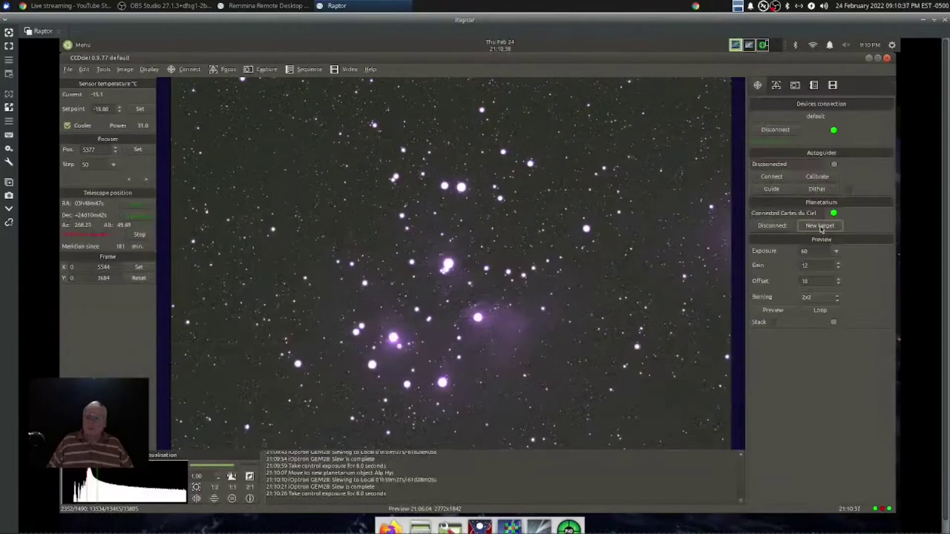
{"action": "left_click", "coordinate": [820, 228]}
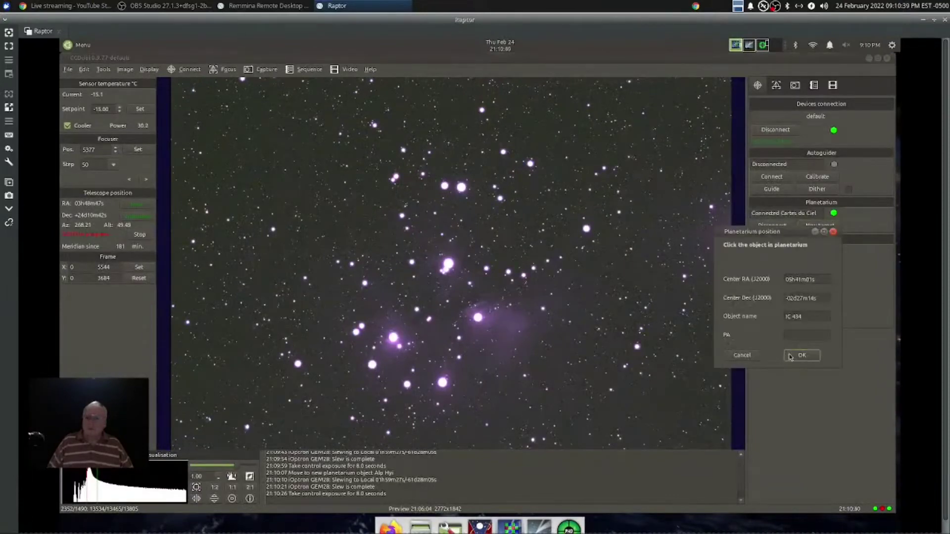
{"action": "left_click", "coordinate": [790, 357]}
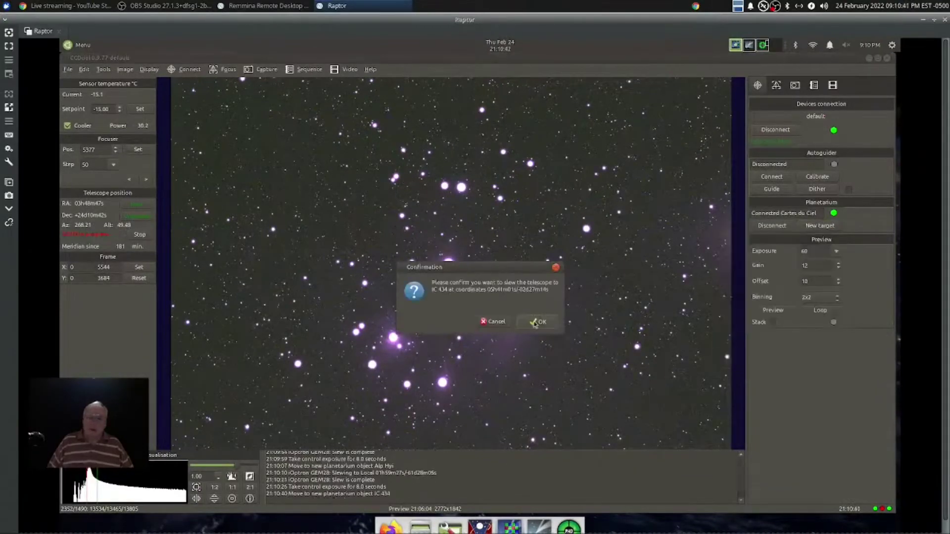
{"action": "left_click", "coordinate": [535, 322]}
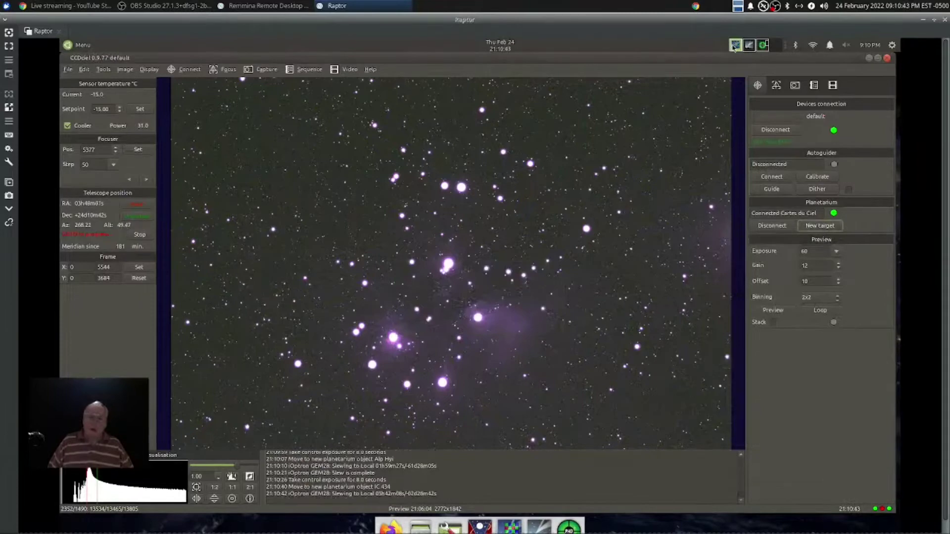
Step: Check the telescope's position at IC 434 on the Cartes du Ciel chart and flip the captured image vertically in CCDciel
{"action": "left_click", "coordinate": [748, 46]}
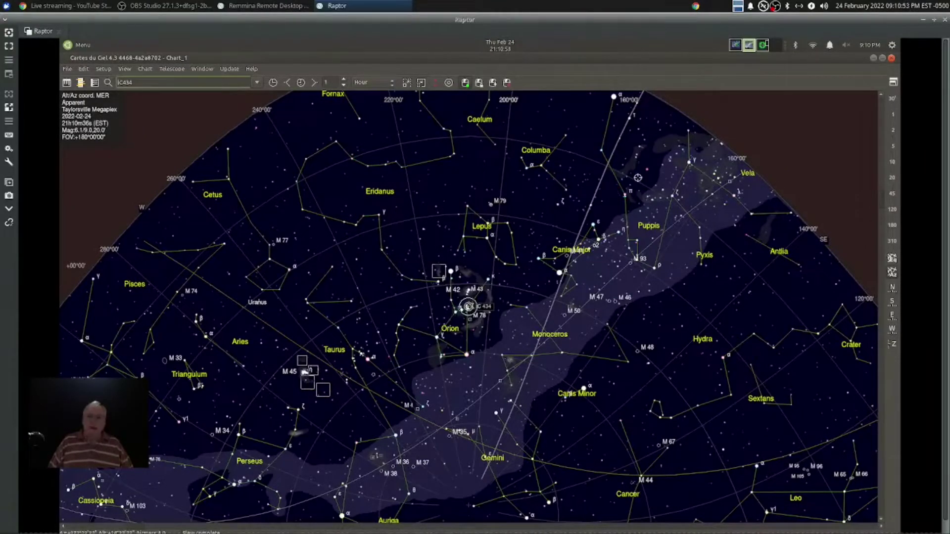
{"action": "left_click", "coordinate": [736, 46]}
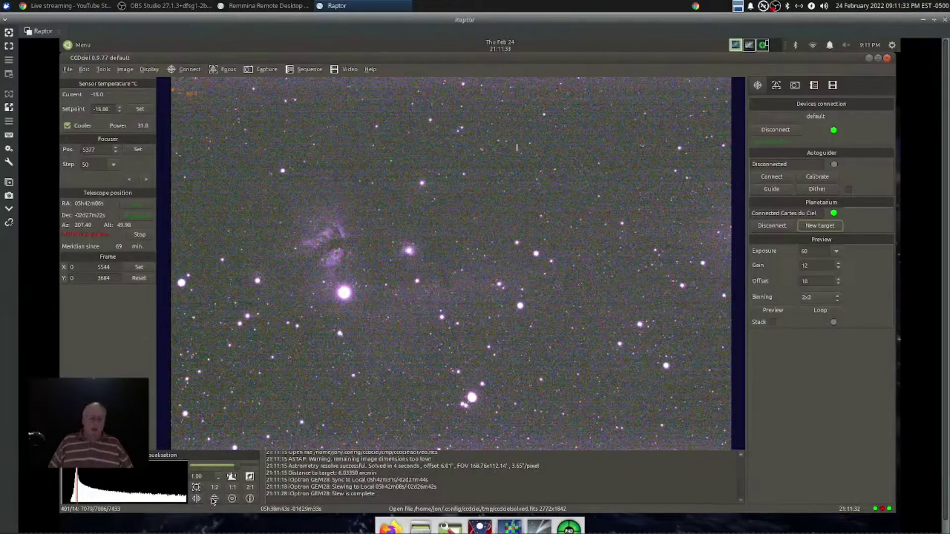
{"action": "left_click", "coordinate": [215, 499]}
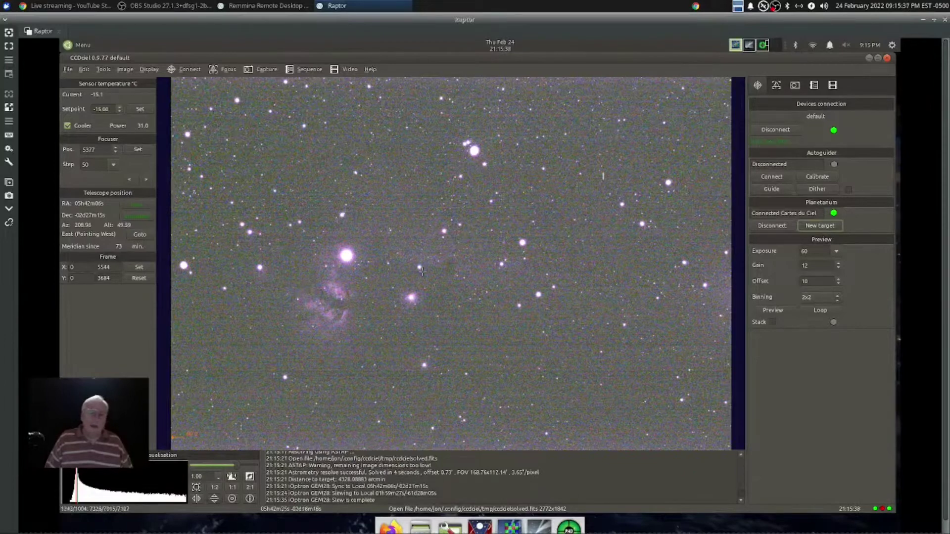
Step: Set the preview exposure to 180 seconds and start a single preview exposure of IC 434
{"action": "left_click", "coordinate": [837, 251]}
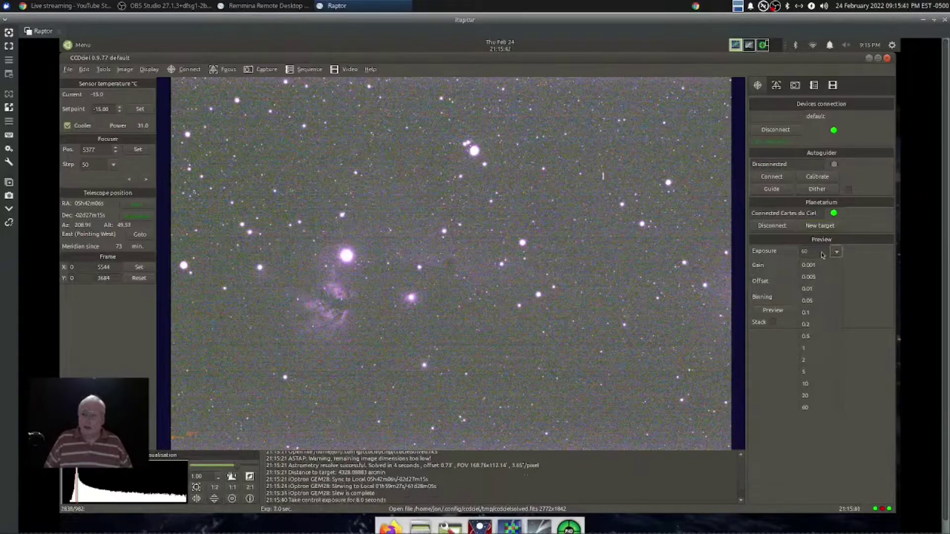
{"action": "left_click", "coordinate": [817, 252]}
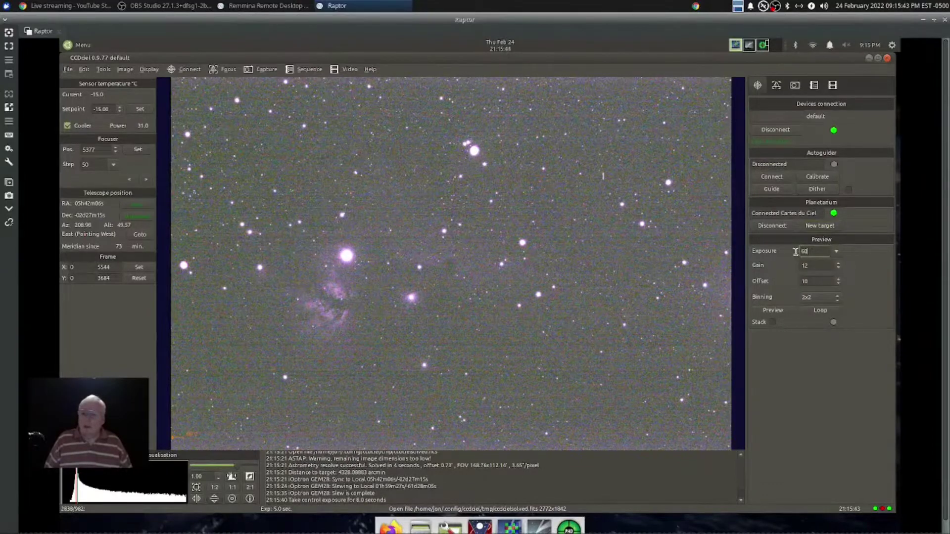
{"action": "key", "text": "BackSpace"}
{"action": "key", "text": "BackSpace"}
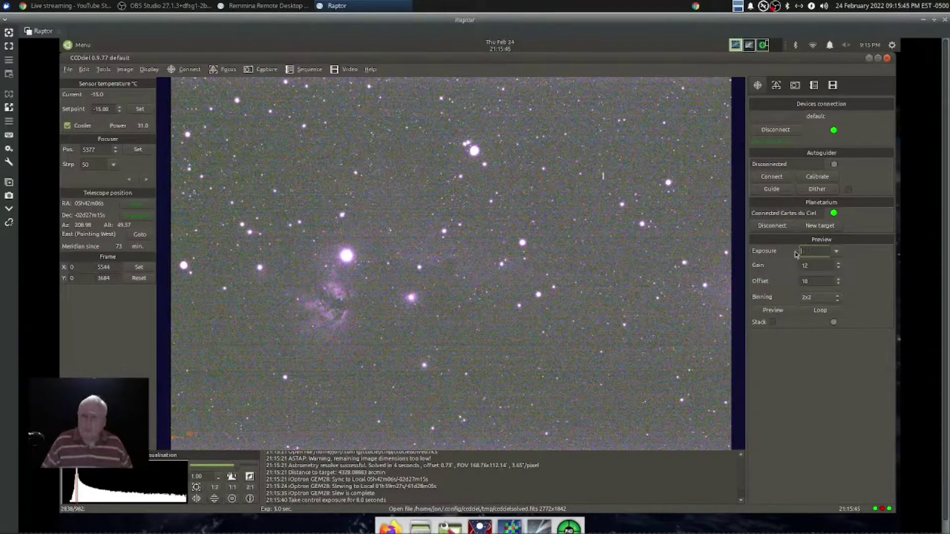
{"action": "type", "text": "180"}
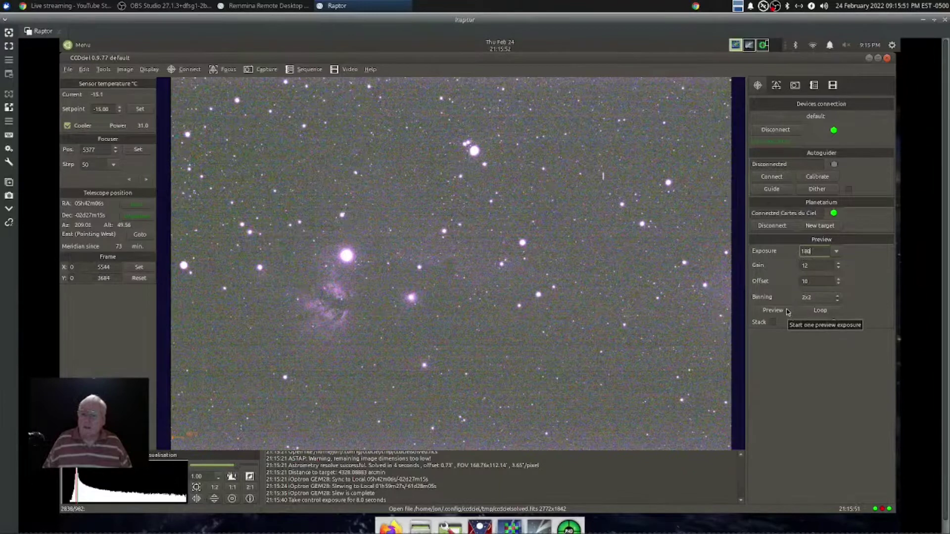
{"action": "left_click", "coordinate": [789, 311]}
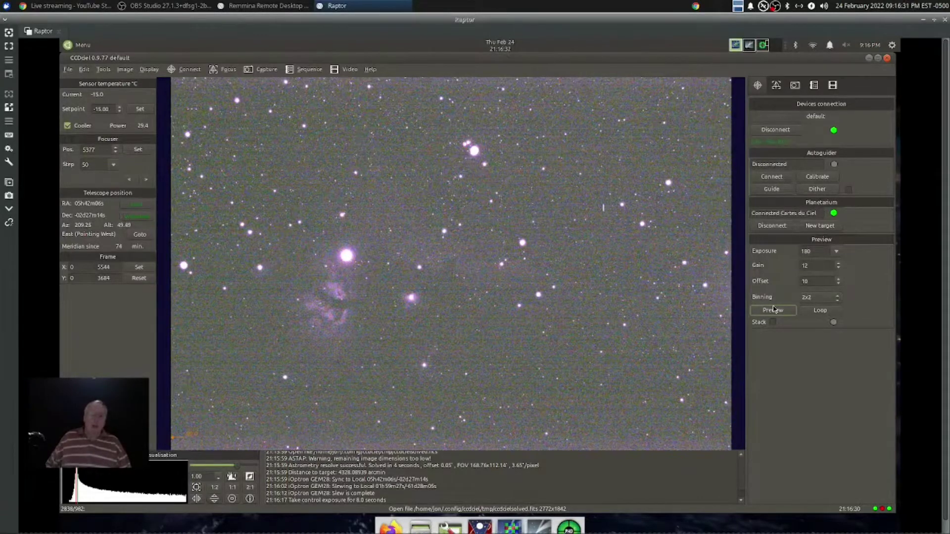
{"action": "left_click", "coordinate": [774, 310]}
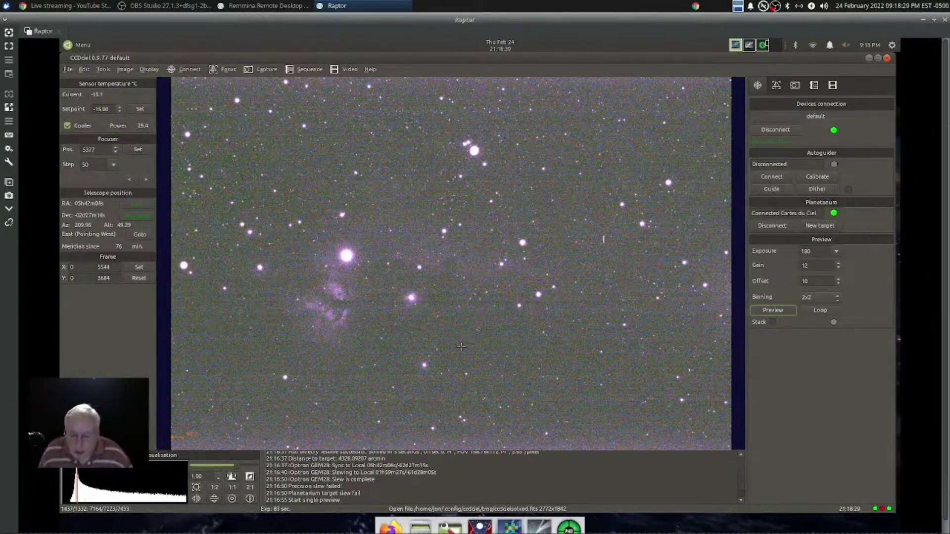
Step: Switch to Cartes du Ciel and examine the sky east of Orion, as far as Leo, on the chart
{"action": "left_click", "coordinate": [748, 46]}
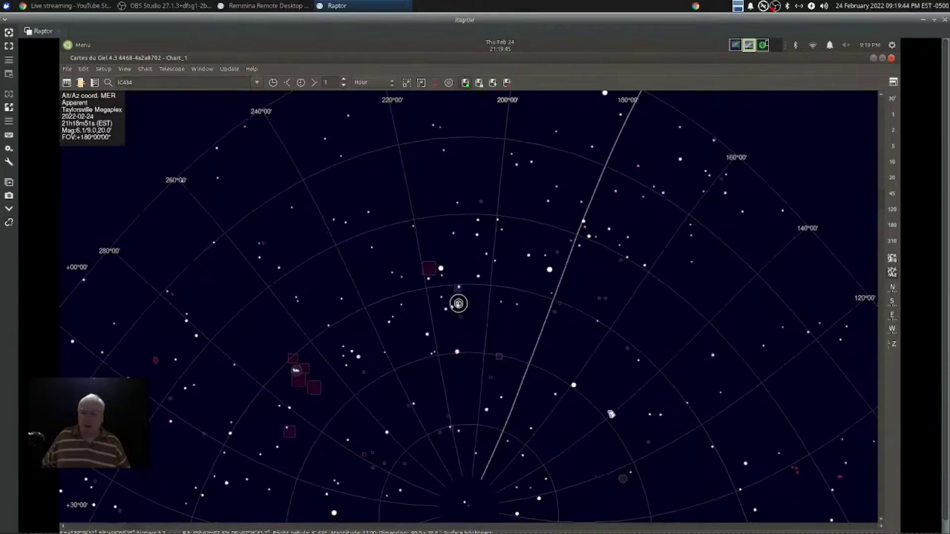
{"action": "key", "text": "Right"}
{"action": "key", "text": "Right"}
{"action": "key", "text": "Right"}
{"action": "key", "text": "Right"}
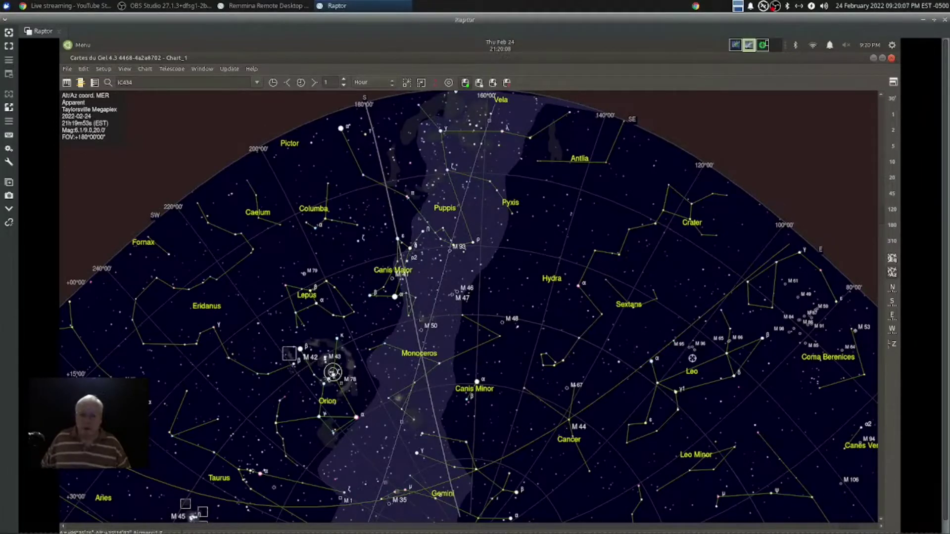
Step: Switch to CCDciel and view the captured IC 434 preview at 1:2 scale
{"action": "left_click", "coordinate": [735, 46]}
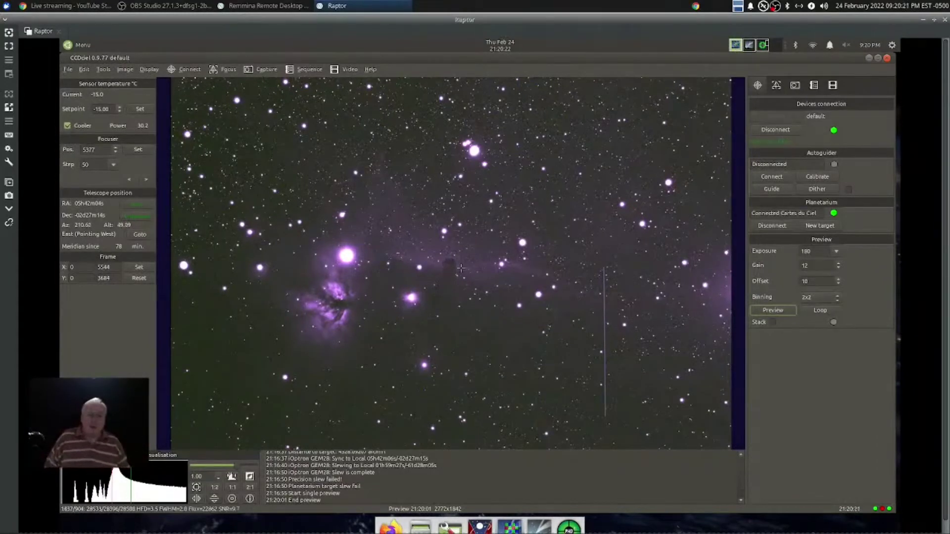
{"action": "left_click", "coordinate": [213, 479]}
{"action": "left_click", "coordinate": [215, 488]}
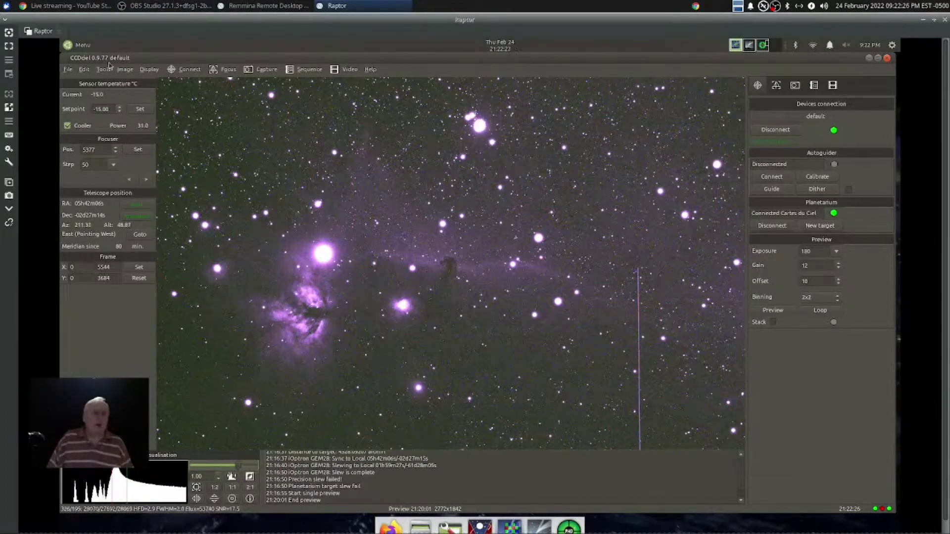
Step: Set the preview color balance in the preferences to R 0.77 and G 0.35 and apply it
{"action": "left_click", "coordinate": [84, 70]}
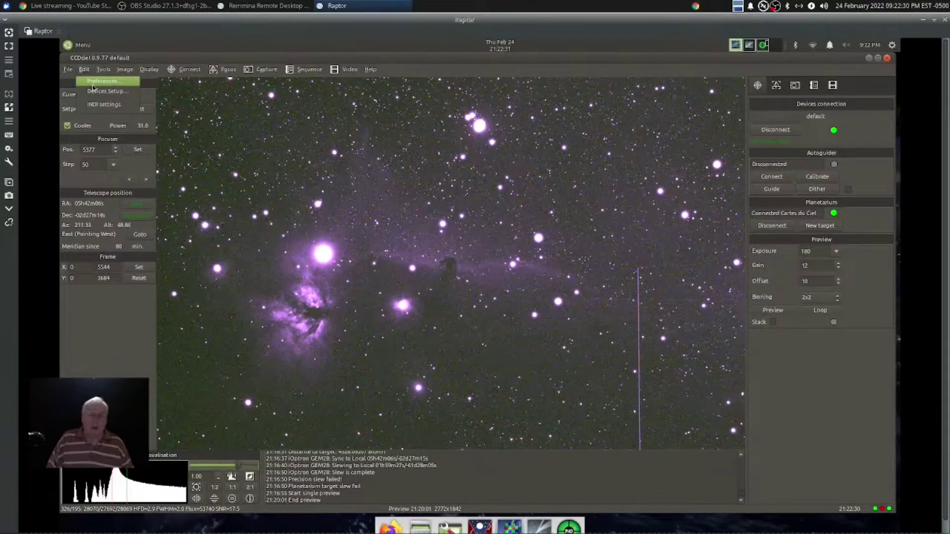
{"action": "left_click", "coordinate": [92, 85]}
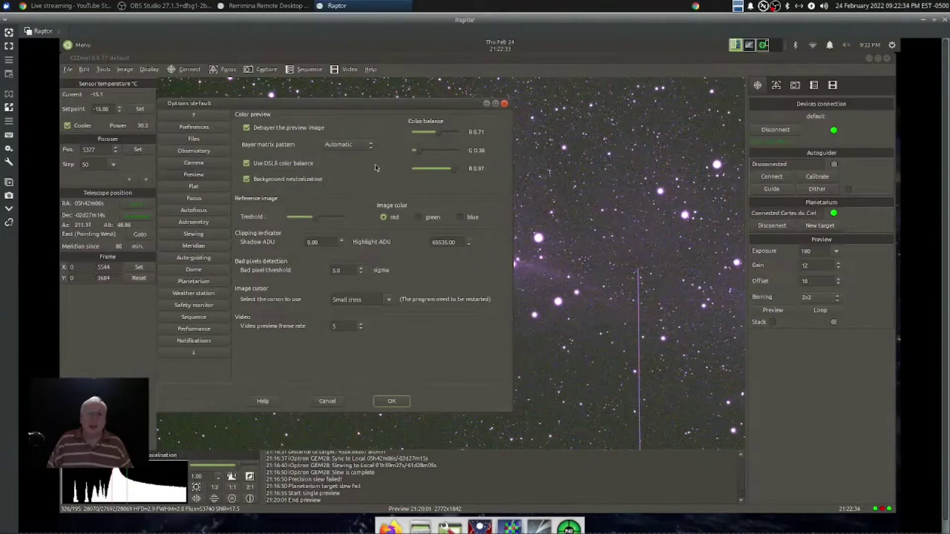
{"action": "left_click_drag", "start_coordinate": [438, 137], "coordinate": [442, 135]}
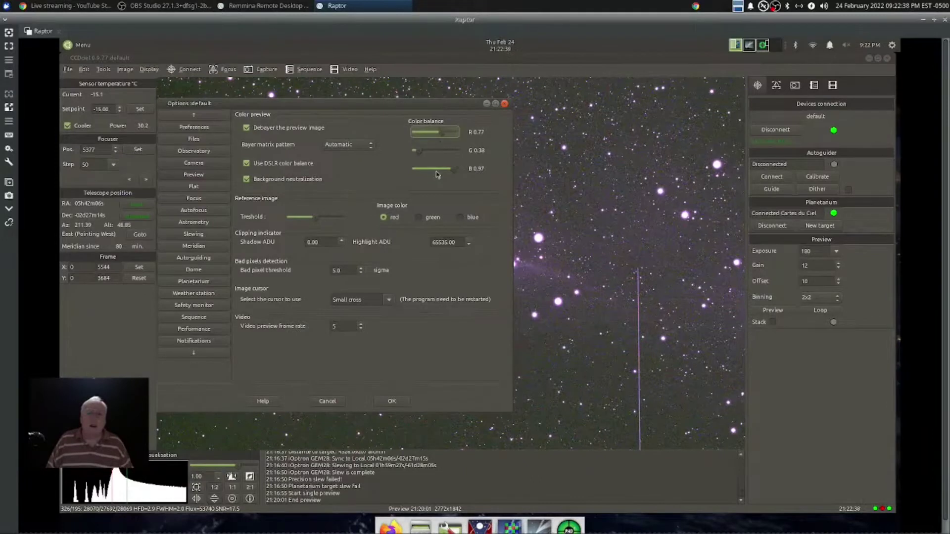
{"action": "left_click", "coordinate": [421, 154]}
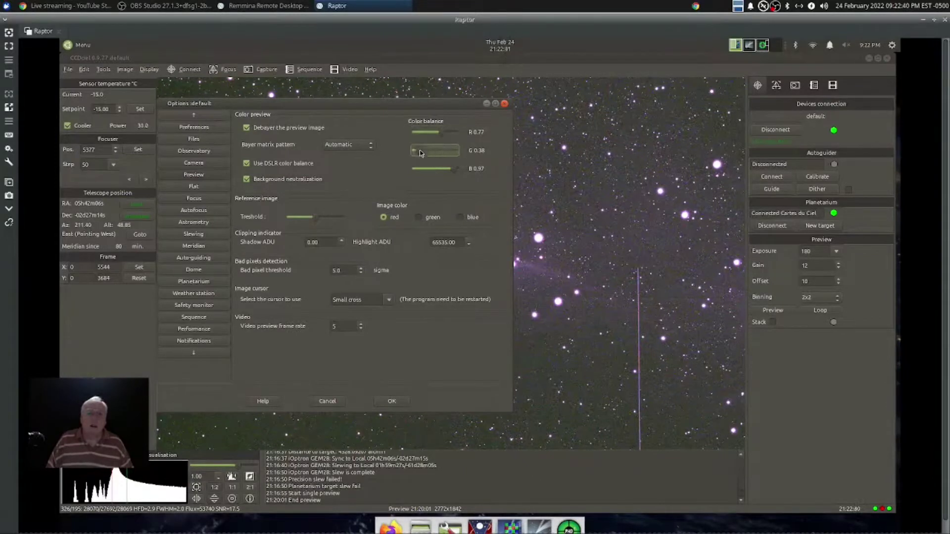
{"action": "left_click_drag", "start_coordinate": [419, 155], "coordinate": [416, 336]}
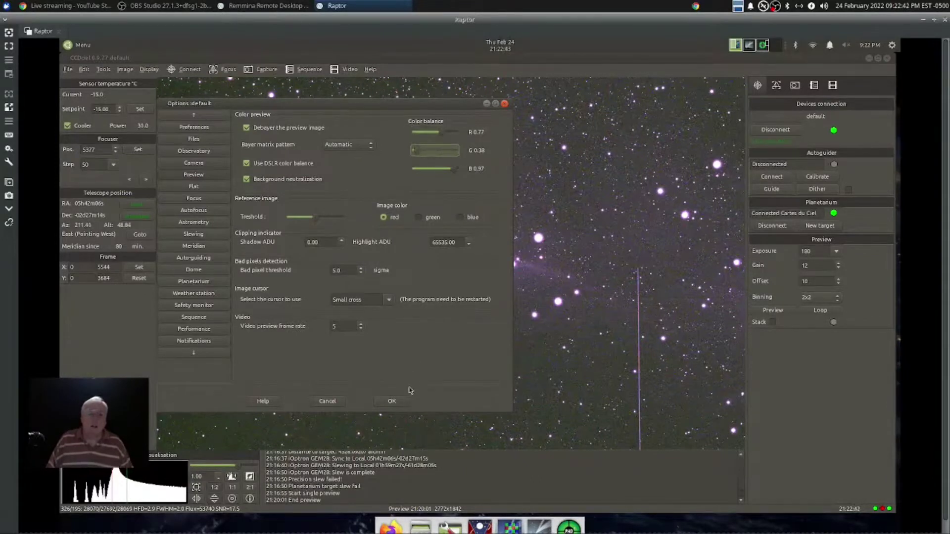
{"action": "left_click", "coordinate": [396, 403]}
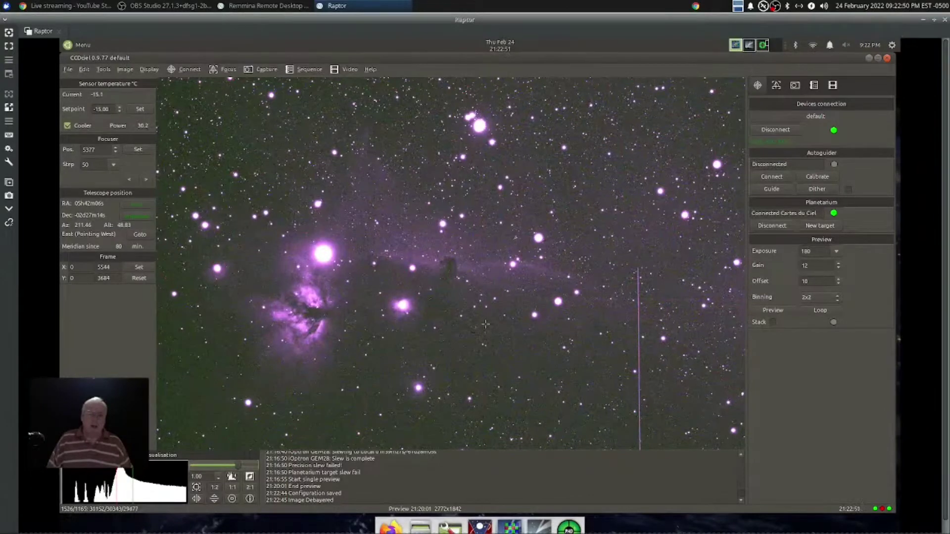
Step: Readjust the green level of the preview color balance in the preferences and apply the settings
{"action": "left_click", "coordinate": [85, 70]}
{"action": "left_click", "coordinate": [89, 80]}
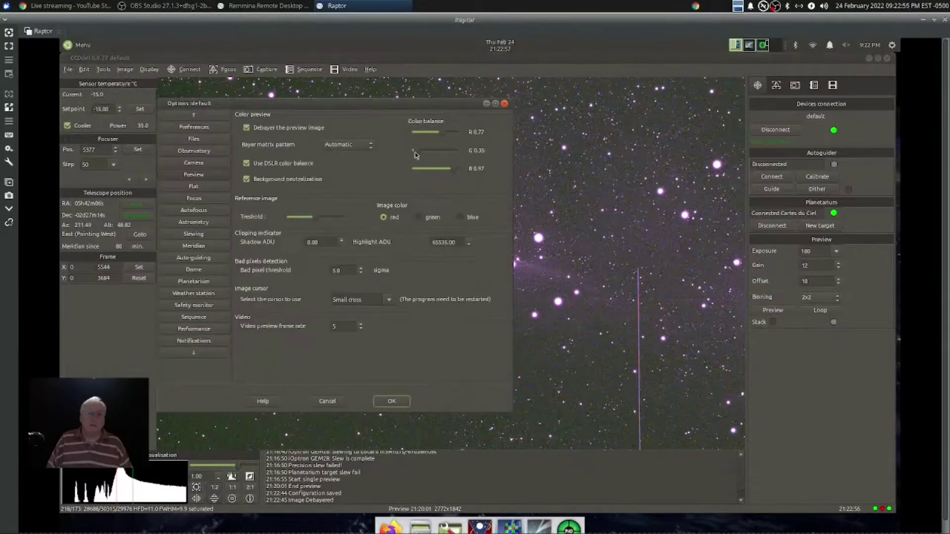
{"action": "left_click", "coordinate": [415, 154]}
{"action": "left_click", "coordinate": [391, 404]}
{"action": "left_click", "coordinate": [395, 407]}
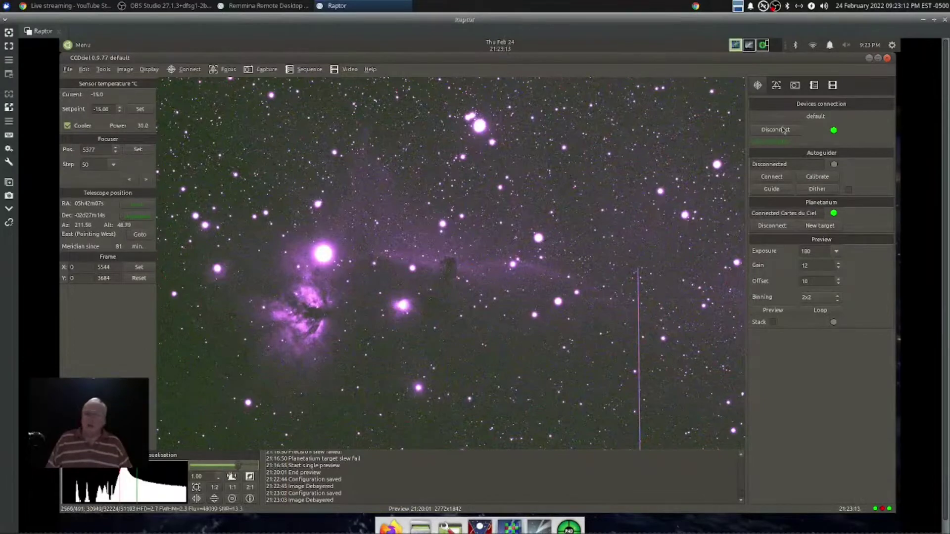
Step: Review the capture settings for IC 434 and check the guiding graph in PHD2
{"action": "left_click", "coordinate": [795, 86]}
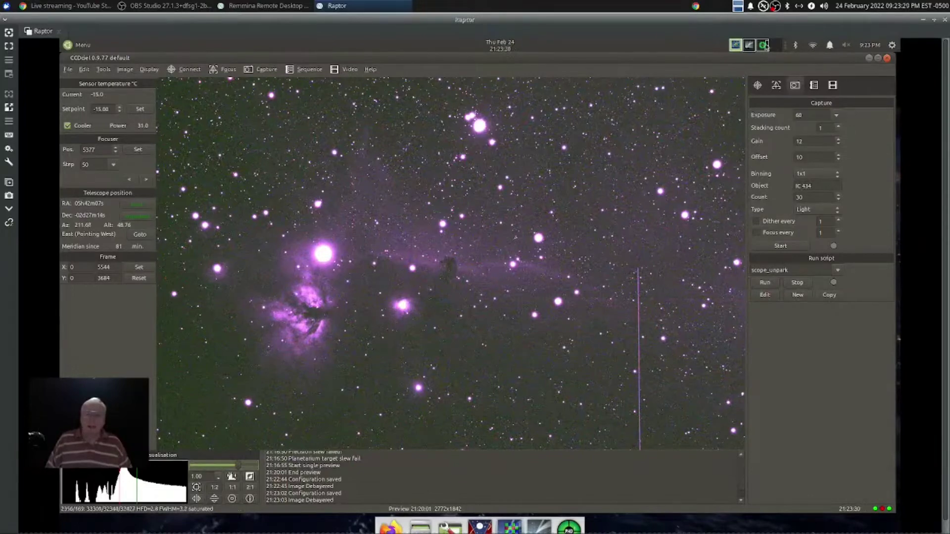
{"action": "left_click", "coordinate": [764, 47]}
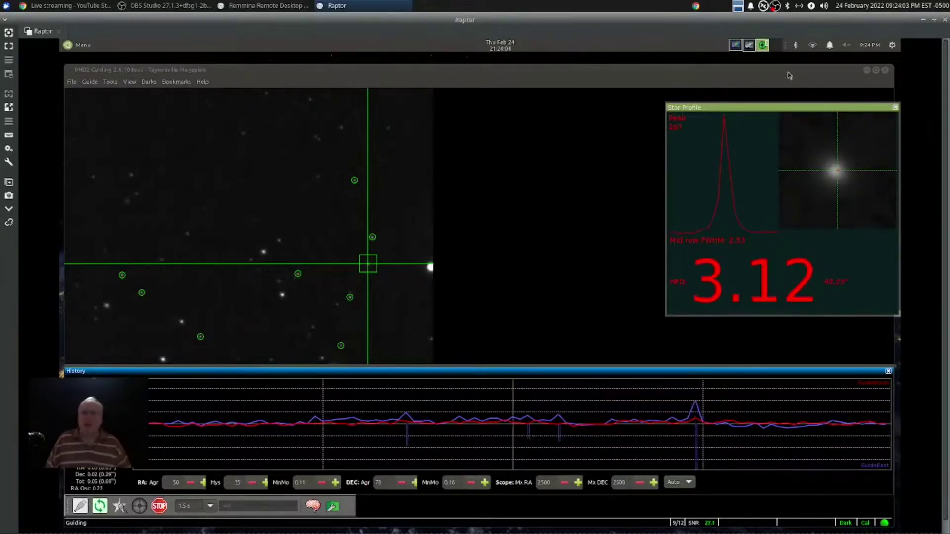
Step: Select M 96 in Leo on the Cartes du Ciel chart and stop guiding in PHD2
{"action": "left_click", "coordinate": [748, 45]}
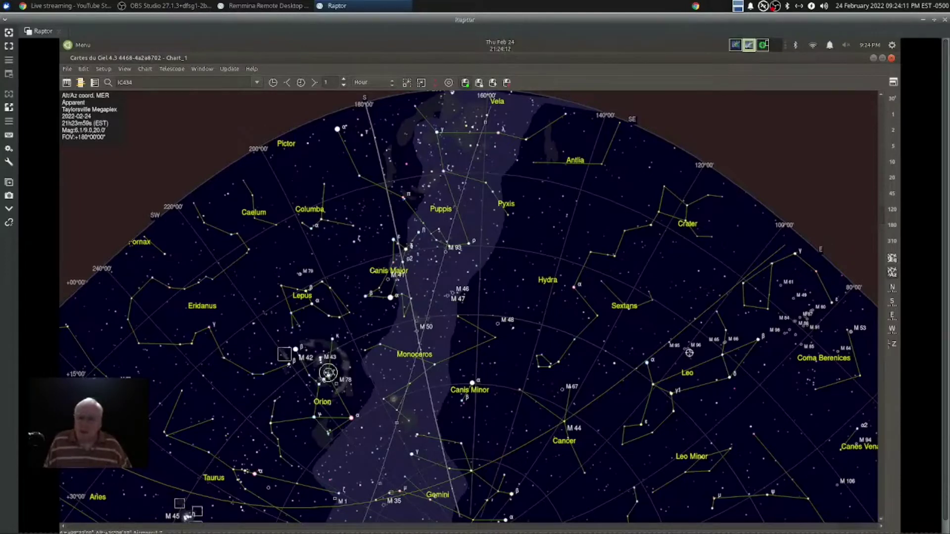
{"action": "mouse_move", "coordinate": [687, 350]}
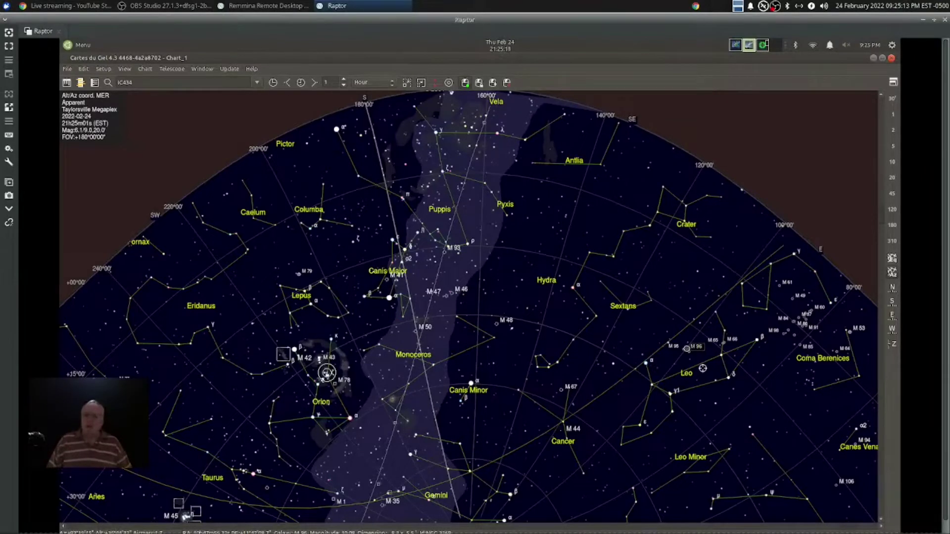
{"action": "left_click", "coordinate": [763, 46]}
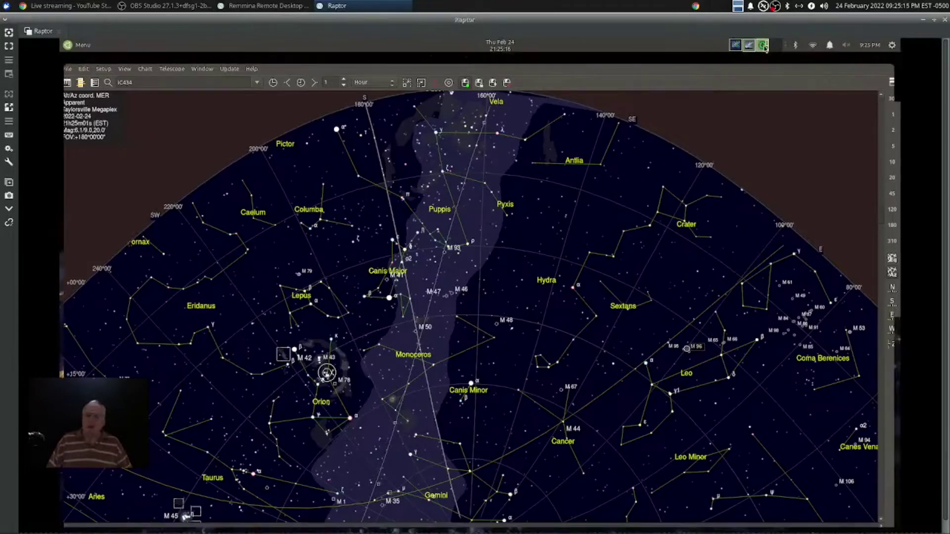
{"action": "left_click", "coordinate": [159, 506]}
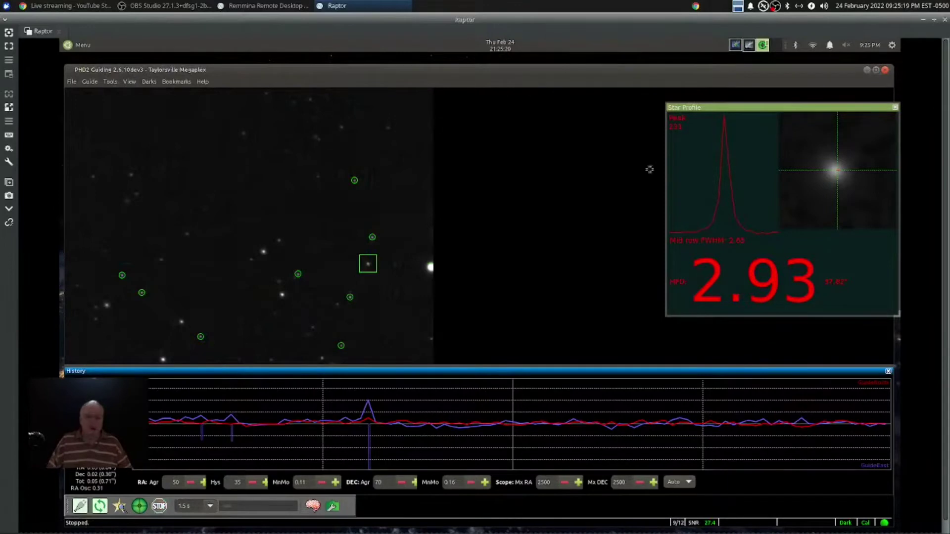
Step: Switch to CCDciel and slew the telescope to M 96 as the new planetarium target, confirming the slew
{"action": "left_click", "coordinate": [749, 46]}
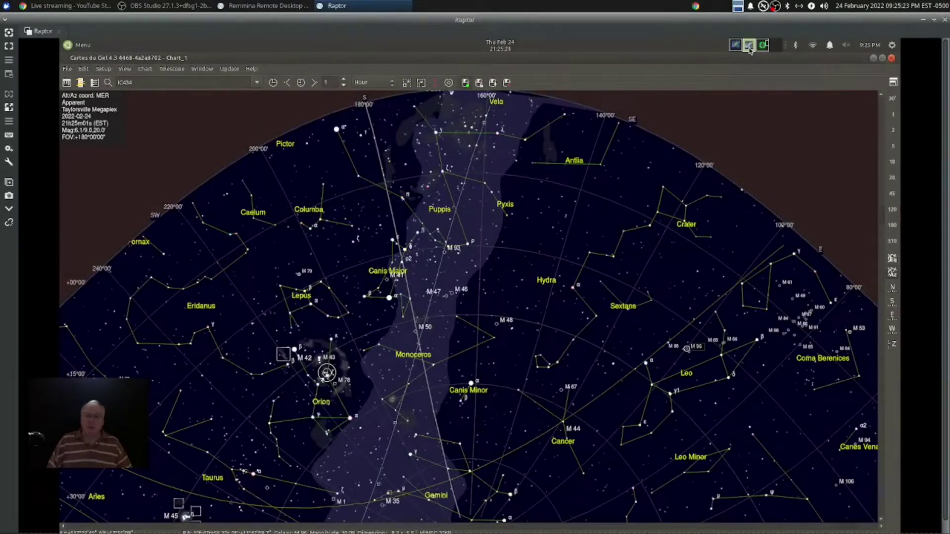
{"action": "left_click", "coordinate": [736, 45]}
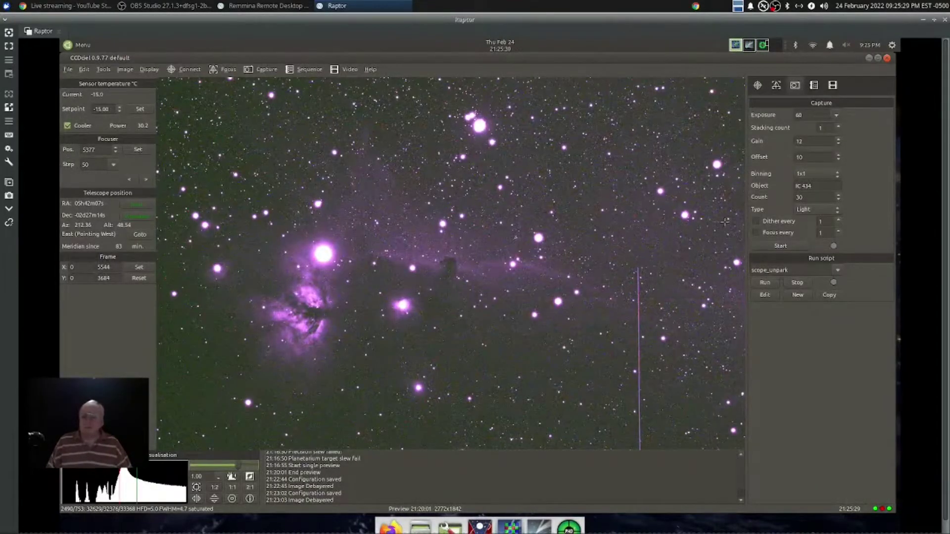
{"action": "left_click", "coordinate": [757, 86]}
{"action": "left_click", "coordinate": [820, 226]}
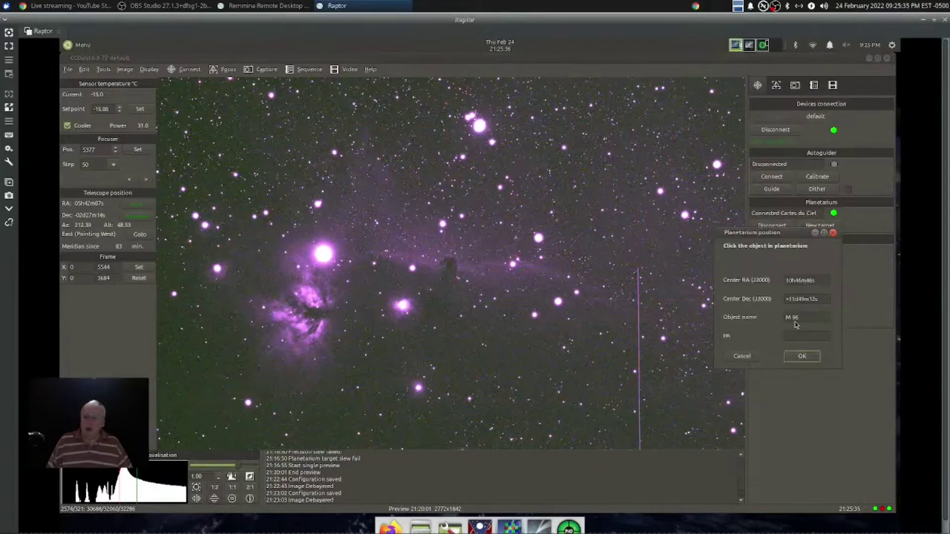
{"action": "left_click", "coordinate": [801, 356]}
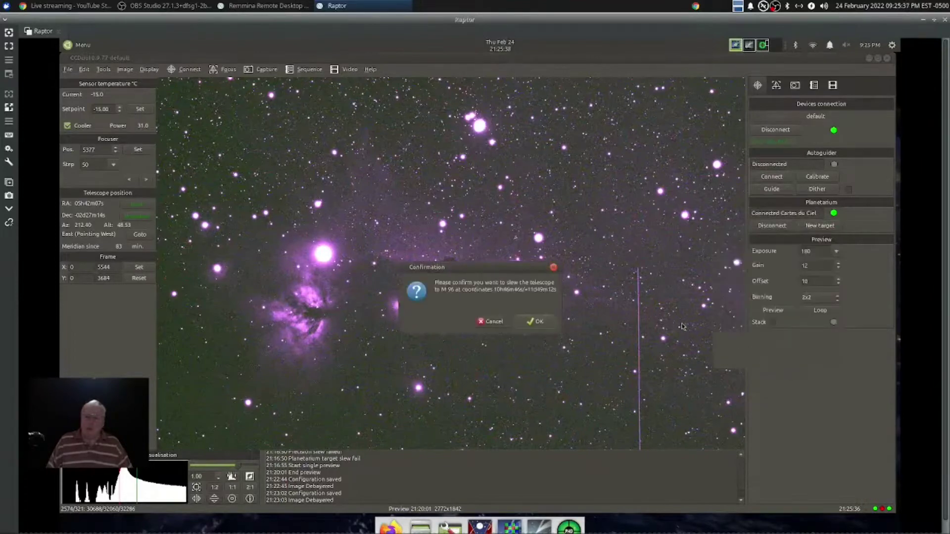
{"action": "left_click", "coordinate": [542, 322]}
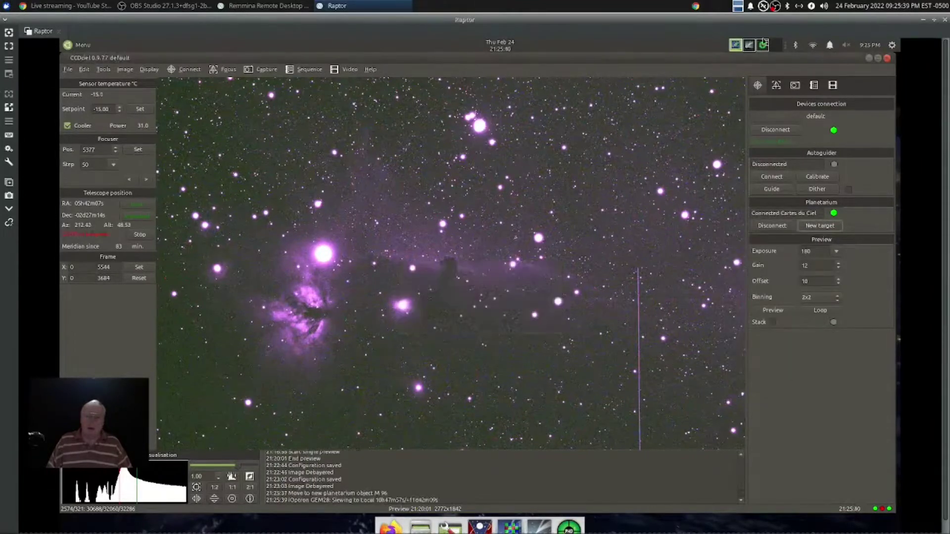
Step: Switch to Cartes du Ciel and check the telescope's position on the whole-sky 360° chart
{"action": "left_click", "coordinate": [749, 46]}
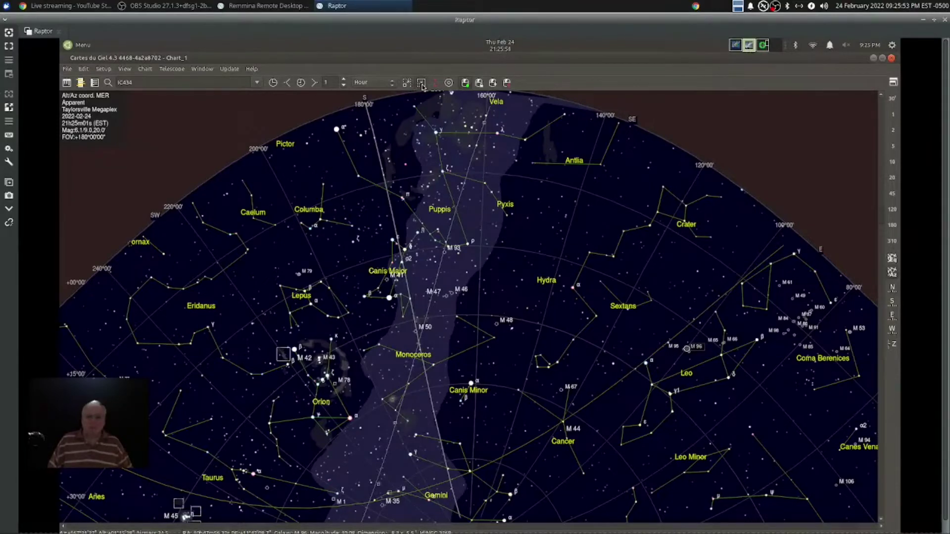
{"action": "left_click", "coordinate": [422, 83]}
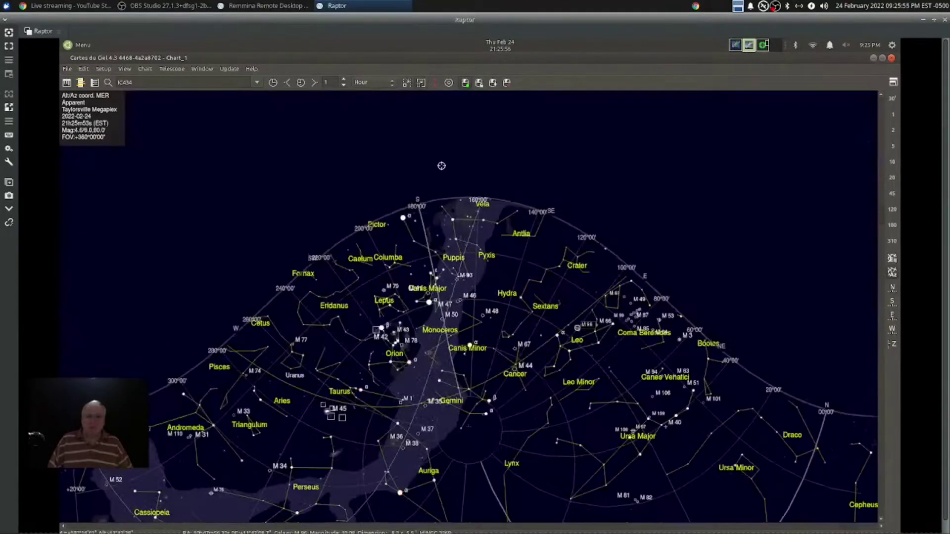
{"action": "left_click", "coordinate": [465, 83]}
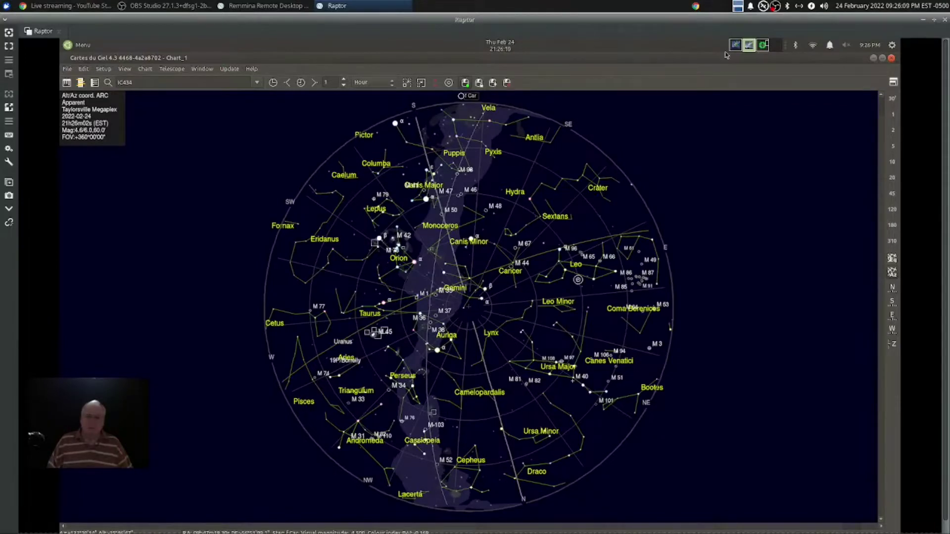
Step: Adjust the stretch of the displayed image in CCDciel and recheck the telescope's position at M 96 on the Cartes du Ciel chart
{"action": "left_click", "coordinate": [736, 46]}
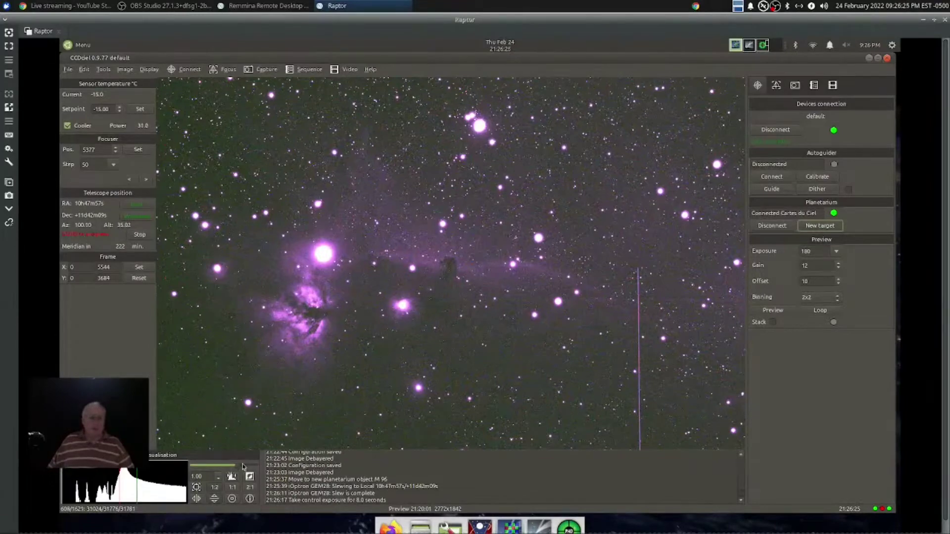
{"action": "left_click_drag", "start_coordinate": [241, 467], "coordinate": [235, 467]}
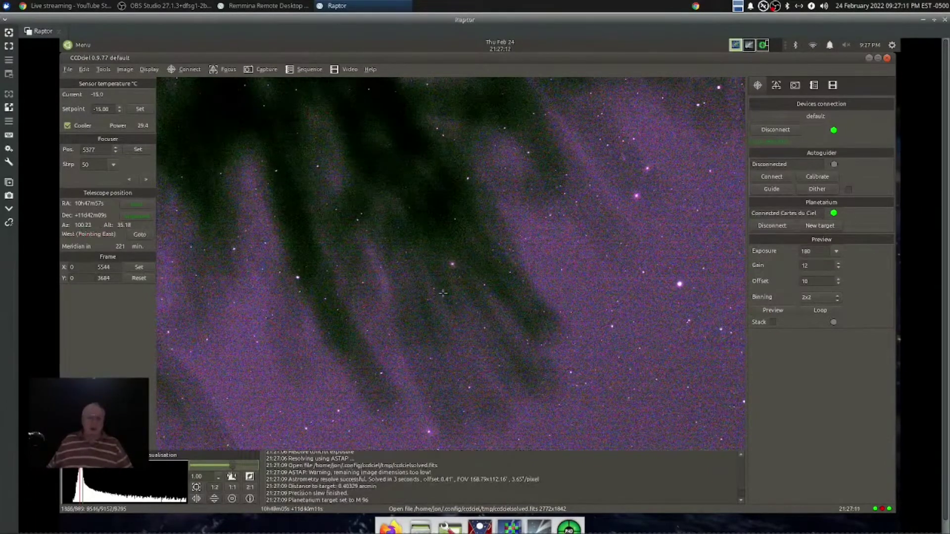
{"action": "left_click", "coordinate": [749, 45]}
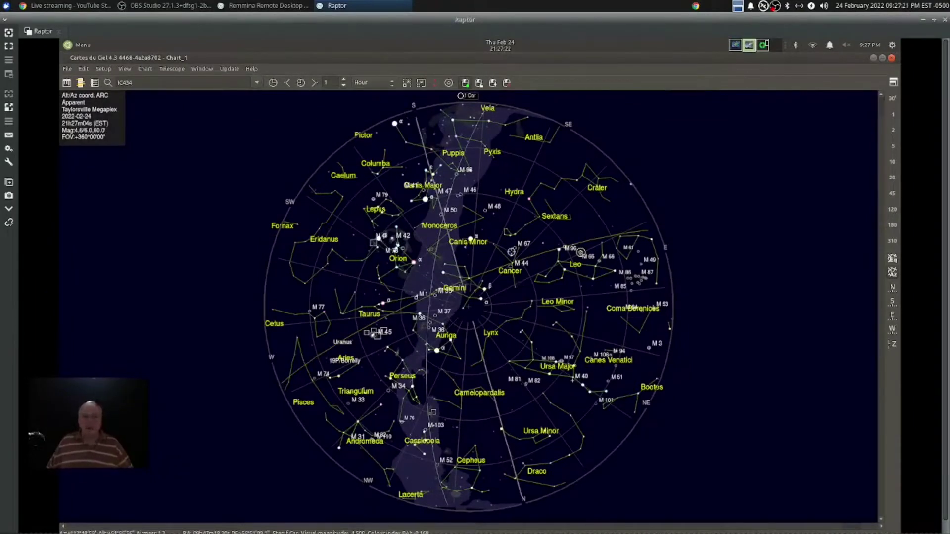
Step: Select the M 67 cluster in Cancer on the chart and view its object details
{"action": "right_click", "coordinate": [514, 249]}
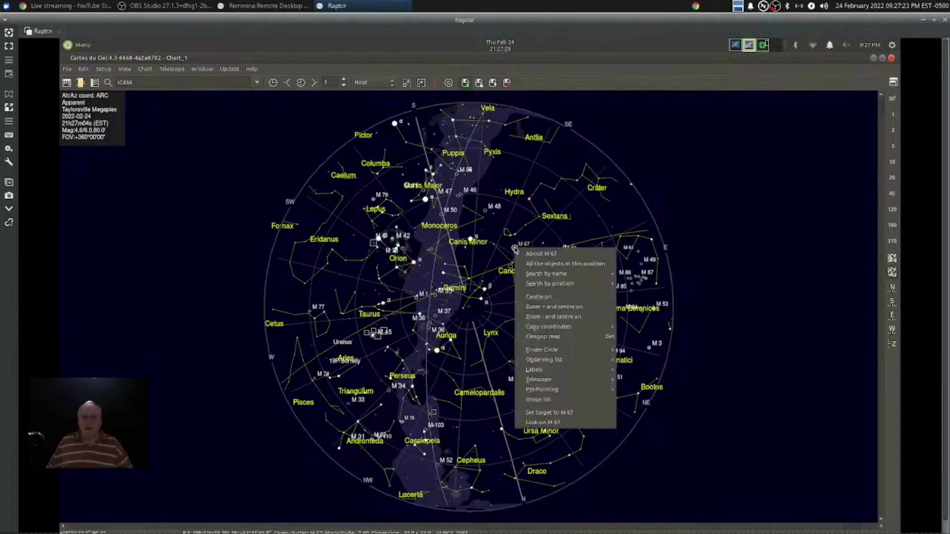
{"action": "left_click", "coordinate": [529, 254]}
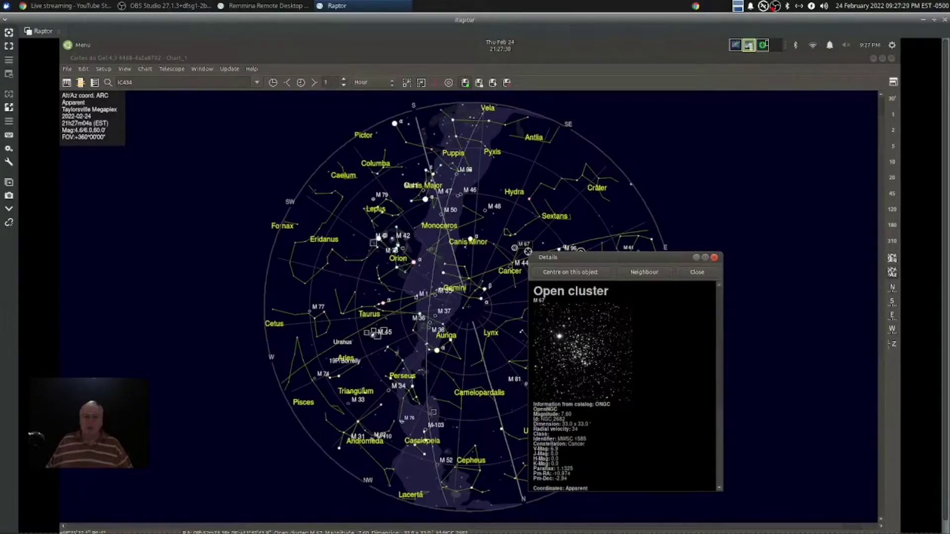
{"action": "left_click", "coordinate": [714, 257]}
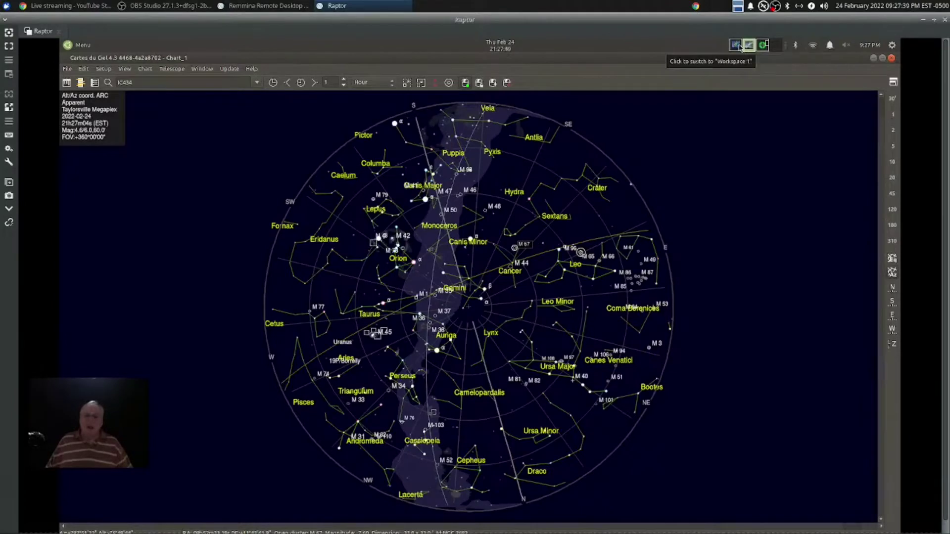
Step: Slew the telescope to M 67 as the new planetarium target in CCDciel, and check its position on the Cartes du Ciel chart
{"action": "left_click", "coordinate": [737, 47]}
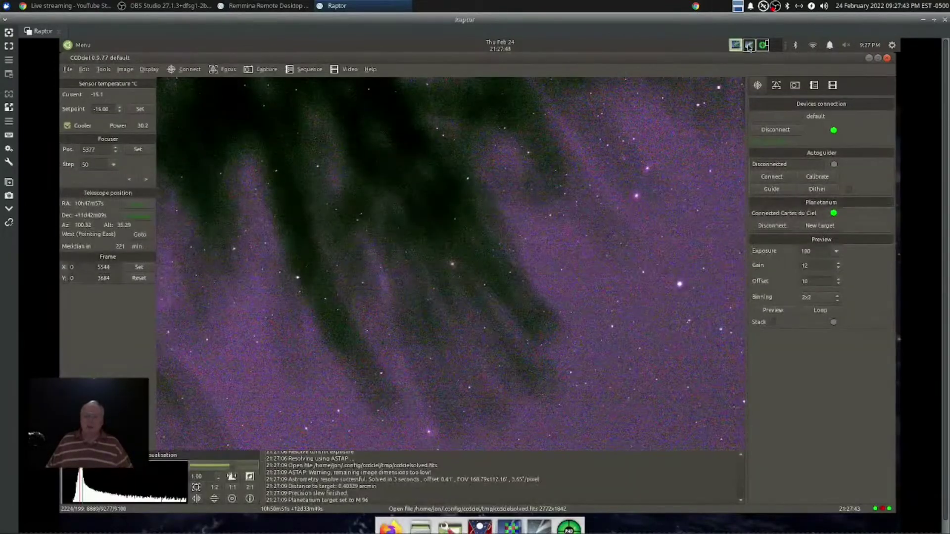
{"action": "left_click", "coordinate": [748, 48]}
{"action": "left_click", "coordinate": [737, 47]}
{"action": "left_click", "coordinate": [820, 226]}
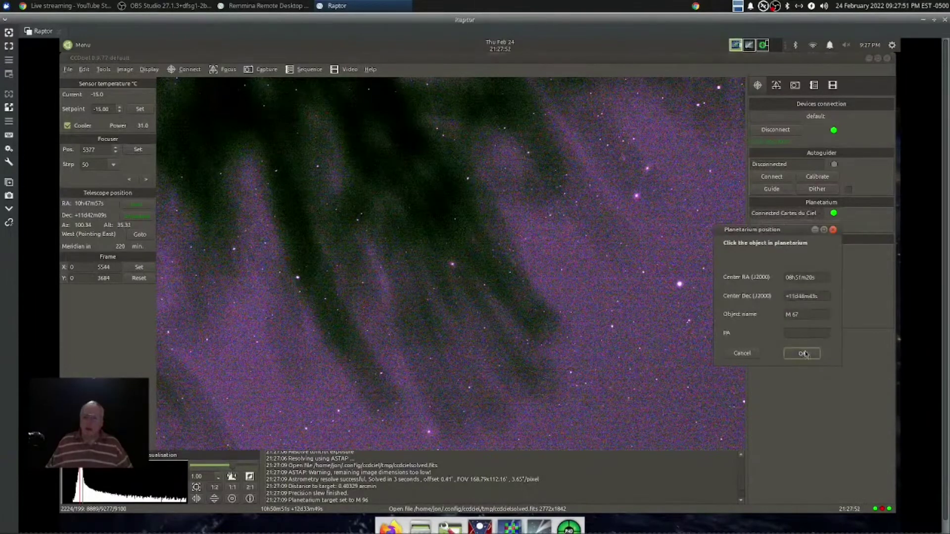
{"action": "left_click", "coordinate": [804, 353]}
{"action": "left_click", "coordinate": [526, 322]}
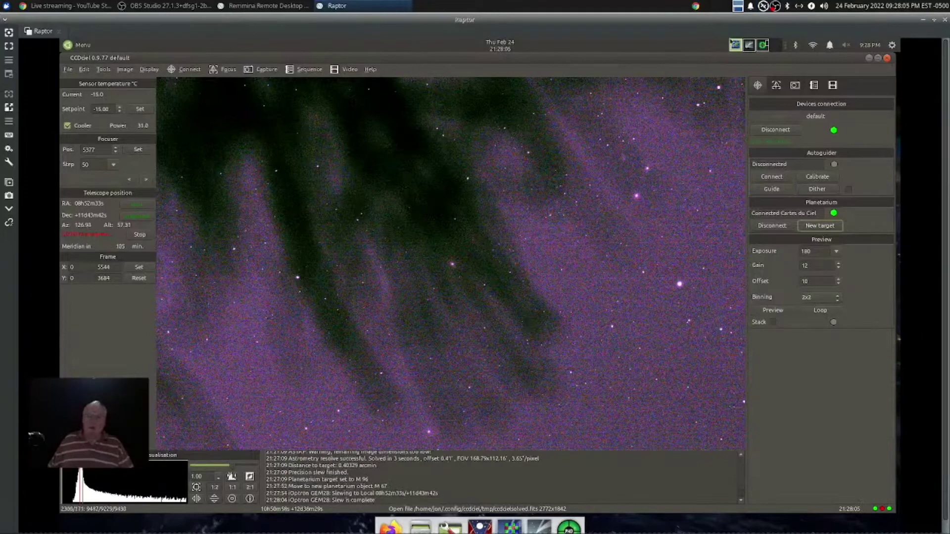
{"action": "left_click", "coordinate": [748, 47]}
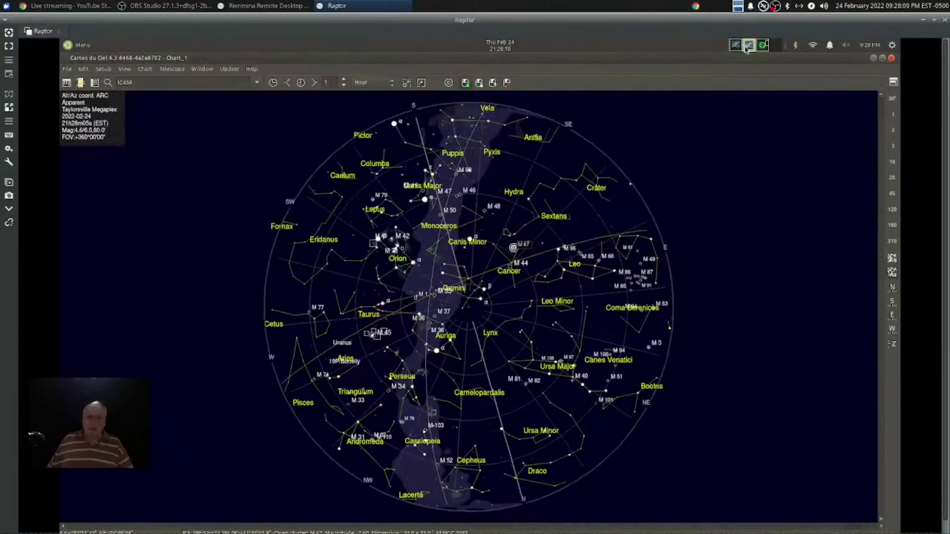
Step: Switch to CCDciel, start a 120-second preview exposure of M 67 and reduce the image stretch
{"action": "left_click", "coordinate": [735, 46]}
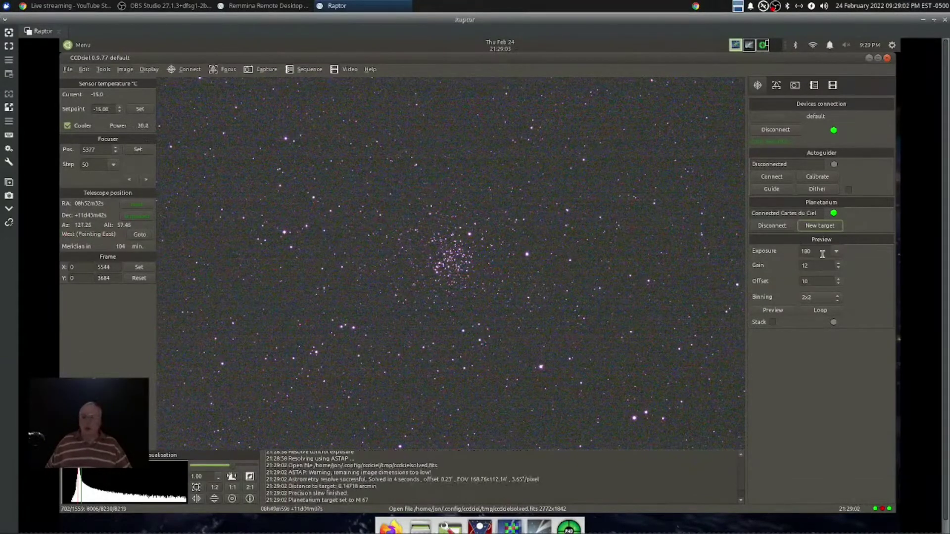
{"action": "double_click", "coordinate": [798, 251]}
{"action": "type", "text": "120"}
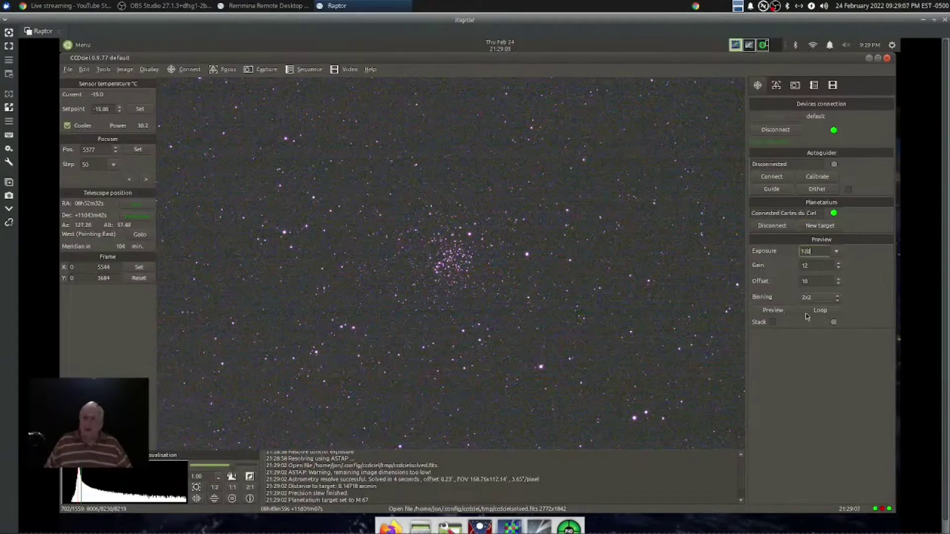
{"action": "left_click", "coordinate": [779, 311]}
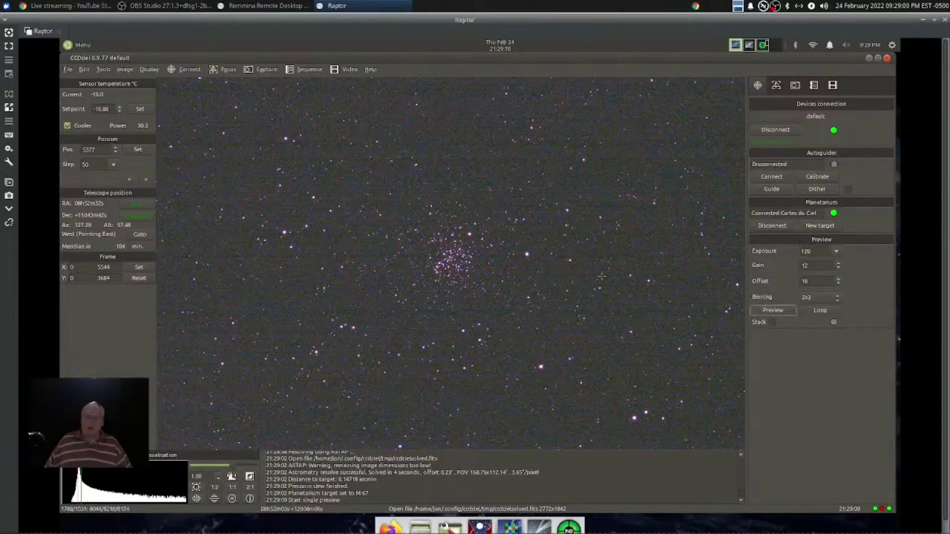
{"action": "mouse_move", "coordinate": [232, 466]}
{"action": "left_mouse_down"}
{"action": "mouse_move", "coordinate": [211, 467]}
{"action": "mouse_move", "coordinate": [221, 467]}
{"action": "left_mouse_up"}
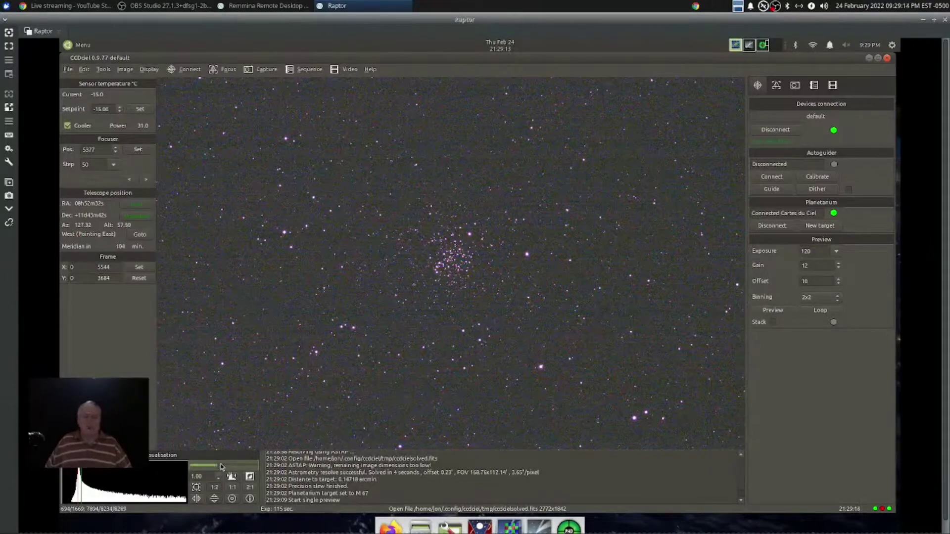
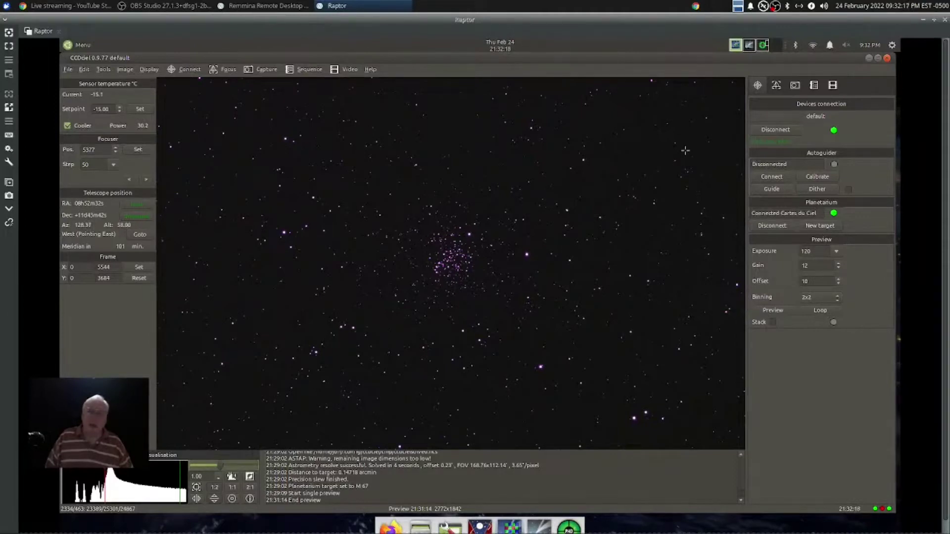
Step: Select M 42 in Orion on the Cartes du Ciel chart and stop guiding in PHD2
{"action": "left_click", "coordinate": [749, 46]}
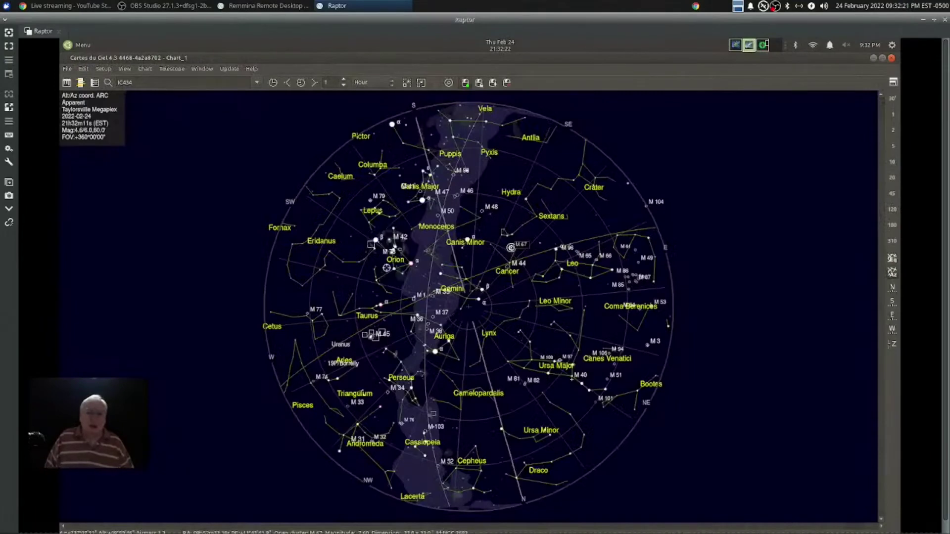
{"action": "left_click", "coordinate": [390, 240]}
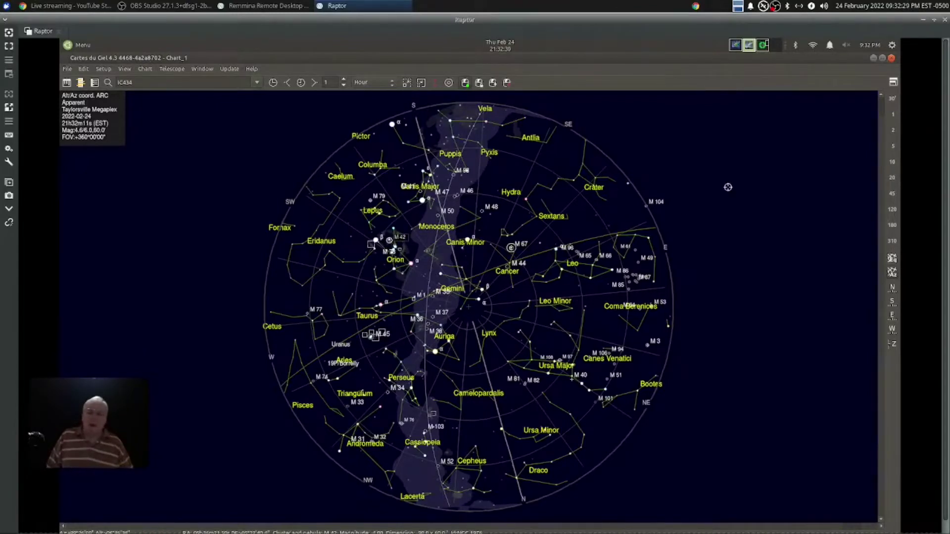
{"action": "left_click", "coordinate": [765, 49]}
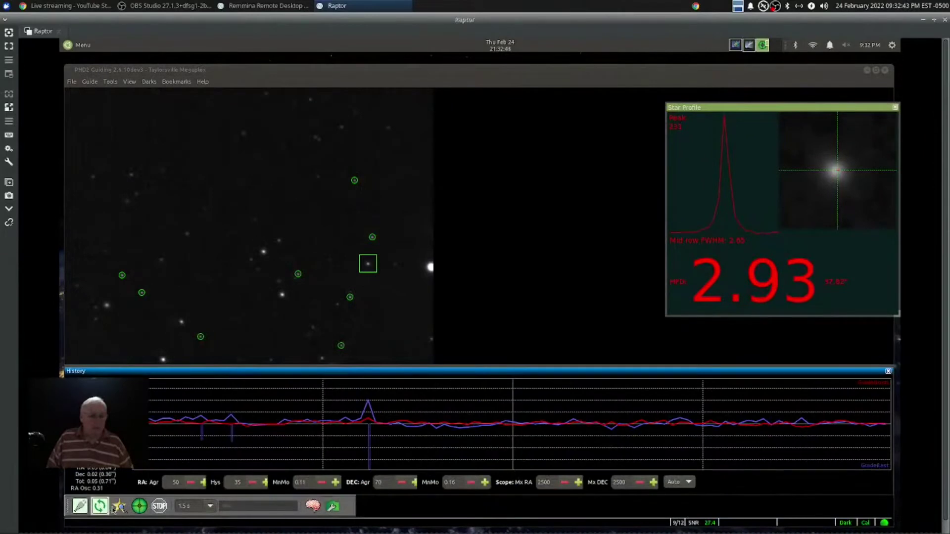
{"action": "left_click", "coordinate": [156, 510]}
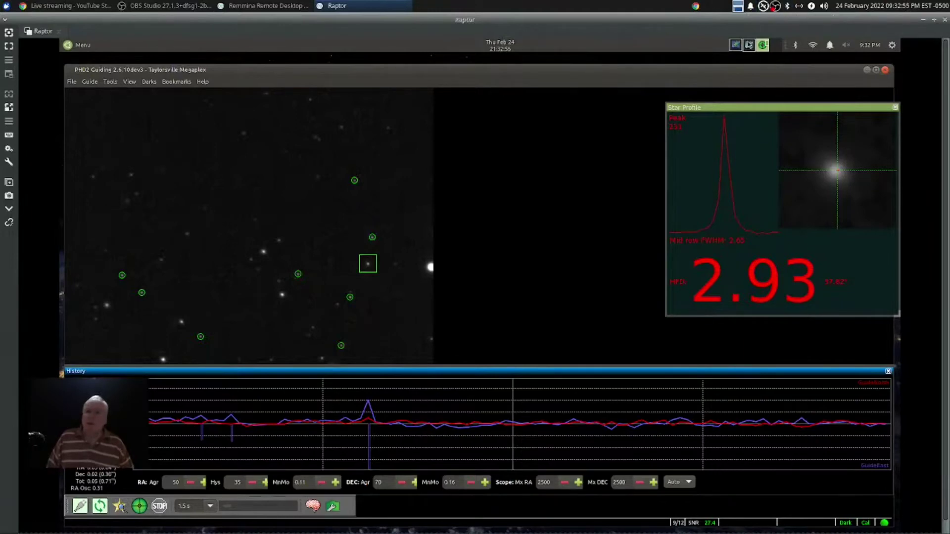
Step: Slew the telescope to M 42 as the new planetarium target in CCDciel, and check its position on the Cartes du Ciel chart
{"action": "left_click", "coordinate": [749, 45]}
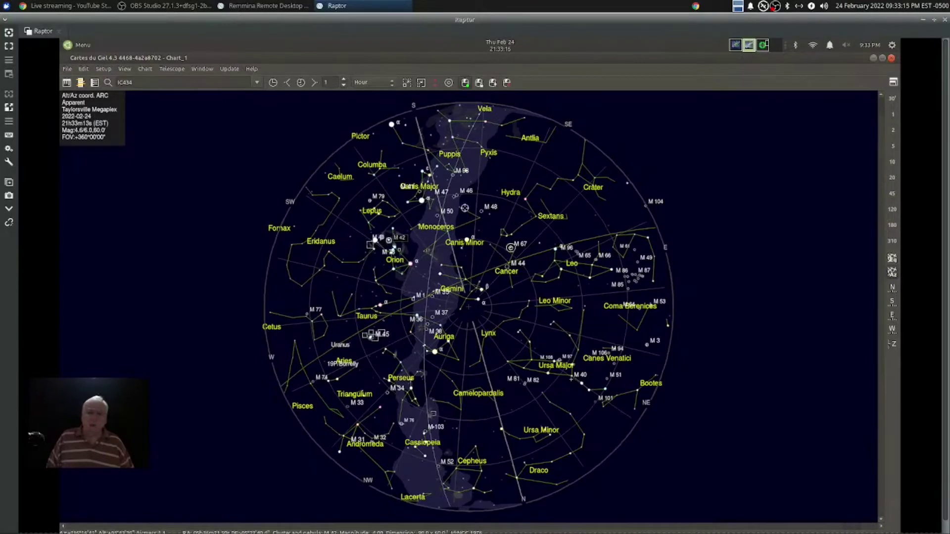
{"action": "left_click", "coordinate": [749, 45]}
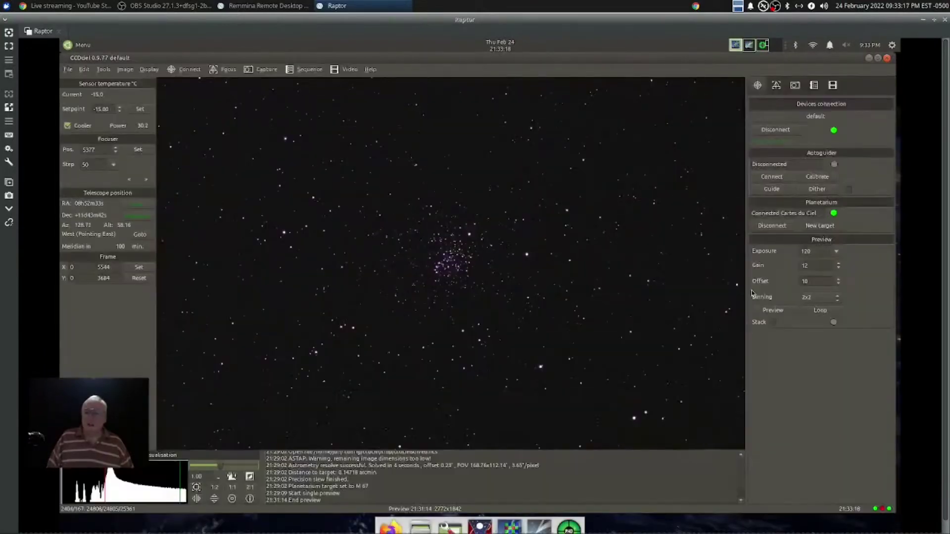
{"action": "left_click", "coordinate": [826, 228]}
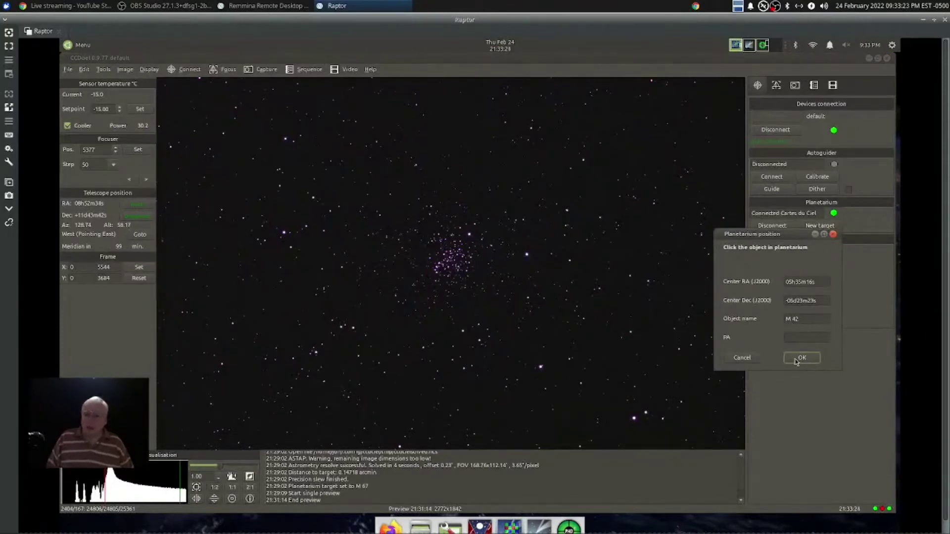
{"action": "left_click", "coordinate": [801, 358]}
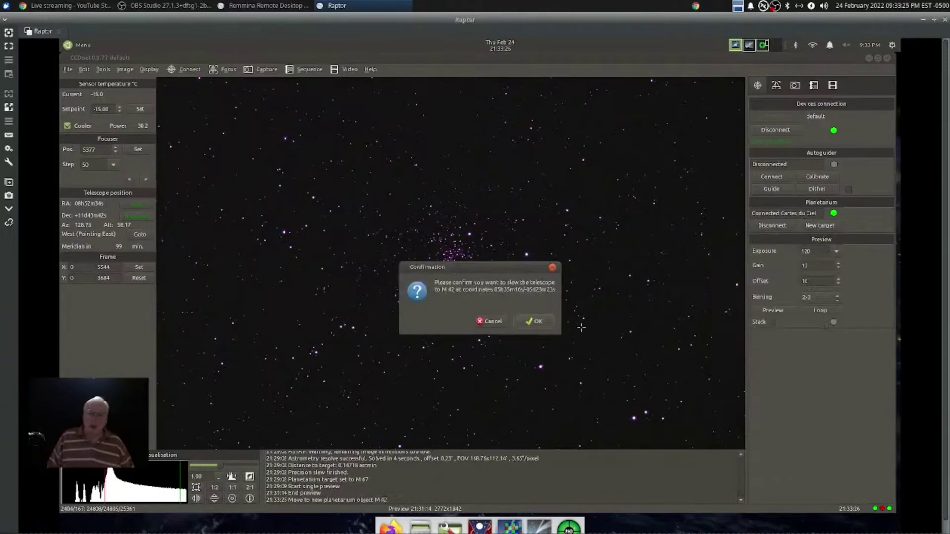
{"action": "left_click", "coordinate": [538, 322]}
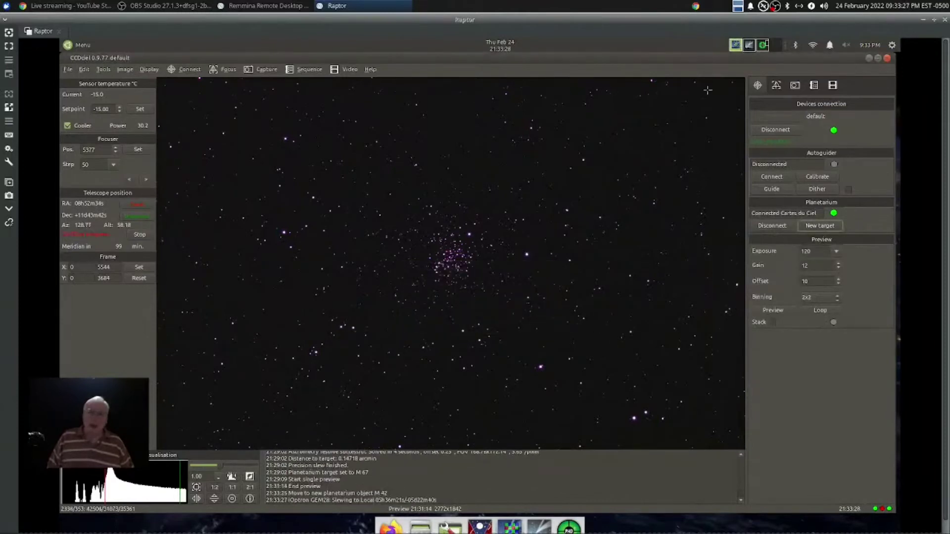
{"action": "left_click", "coordinate": [750, 46]}
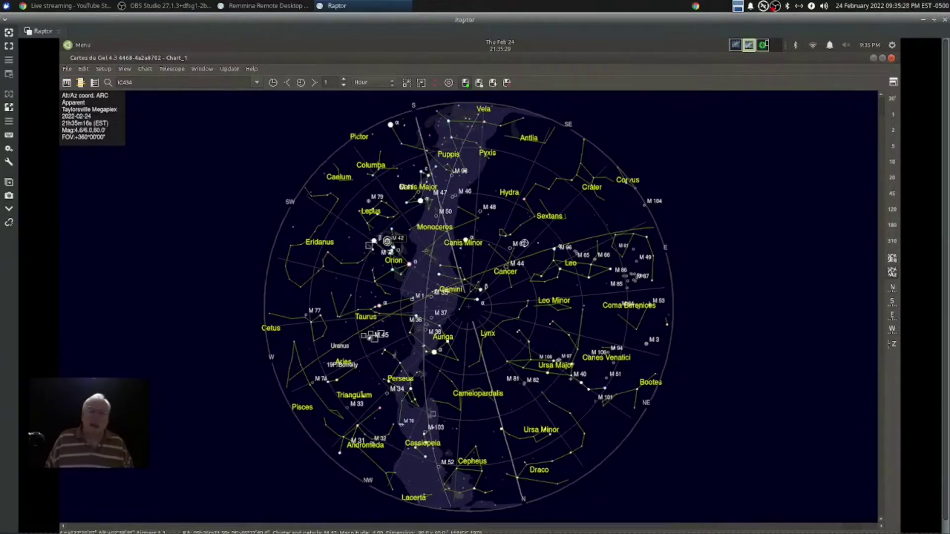
Step: Switch to CCDciel, set the preview exposure to 20 seconds and start a preview of M 42
{"action": "left_click", "coordinate": [737, 45]}
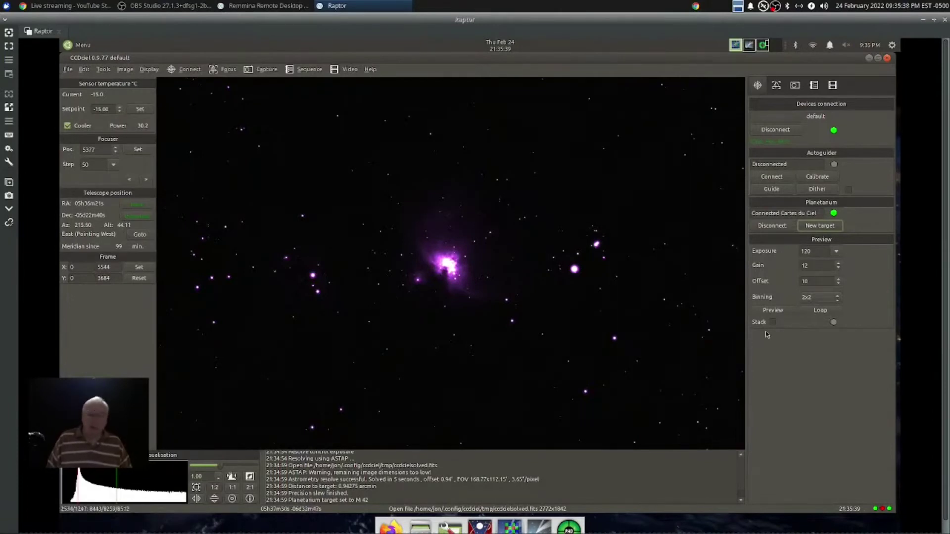
{"action": "left_click", "coordinate": [837, 253]}
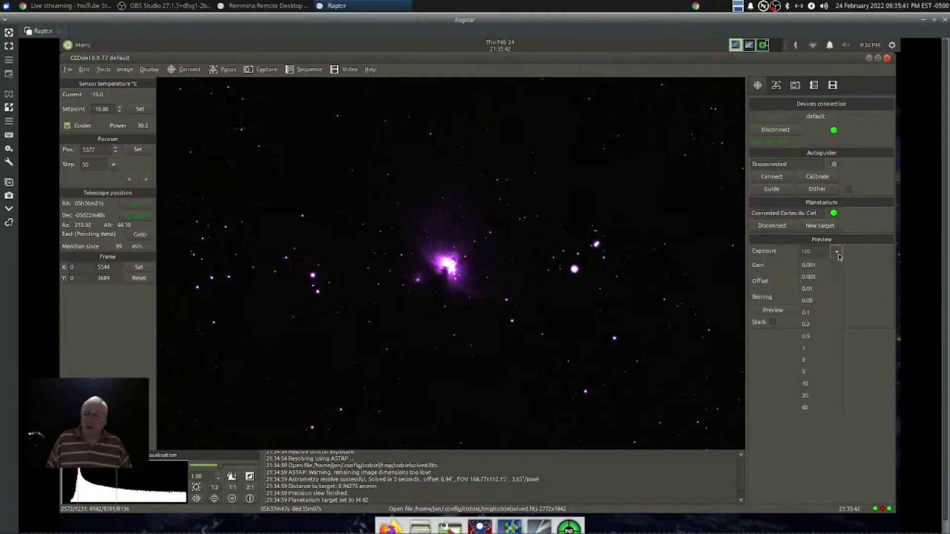
{"action": "left_click", "coordinate": [820, 407]}
{"action": "left_click", "coordinate": [837, 253]}
{"action": "left_click", "coordinate": [808, 396]}
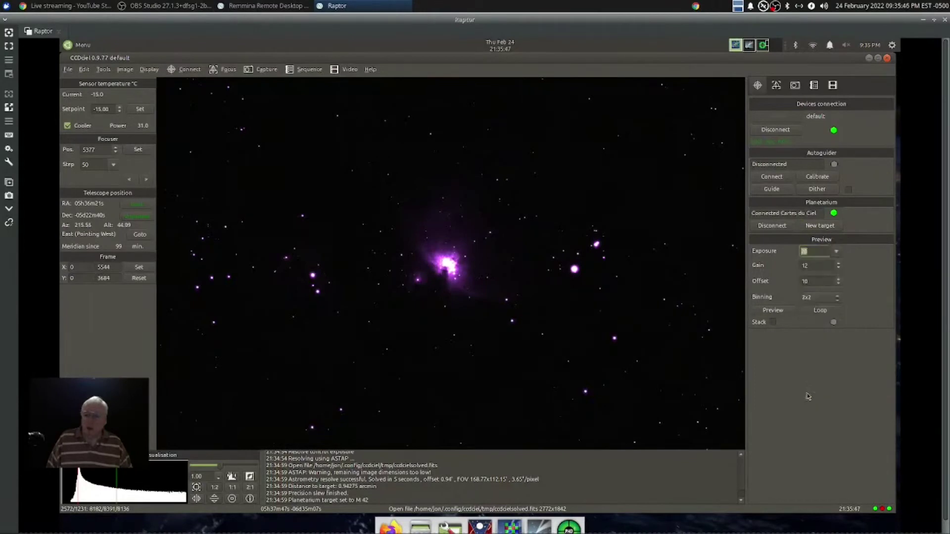
{"action": "left_click", "coordinate": [789, 313]}
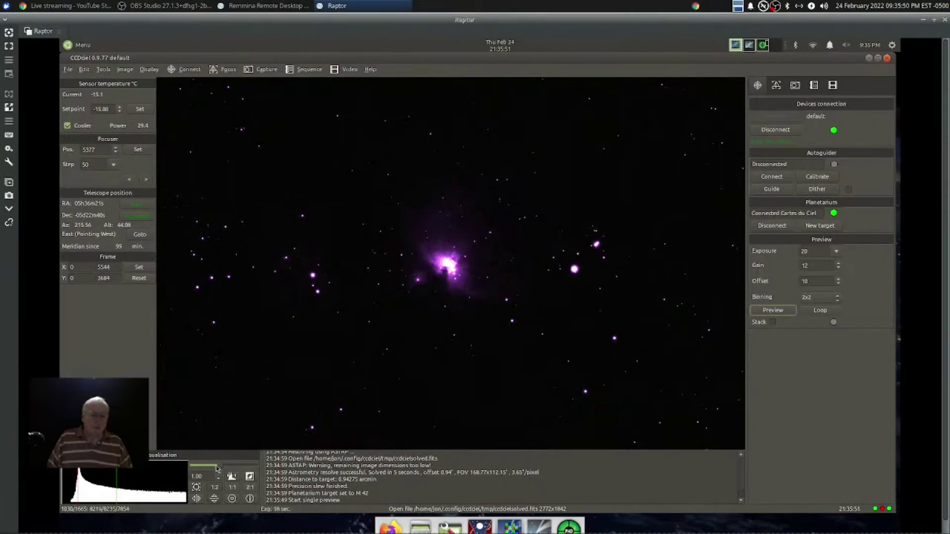
Step: Adjust the stretch of the M 42 preview to bring out the nebula, and zoom the image to 1:1
{"action": "left_click_drag", "start_coordinate": [222, 468], "coordinate": [216, 468]}
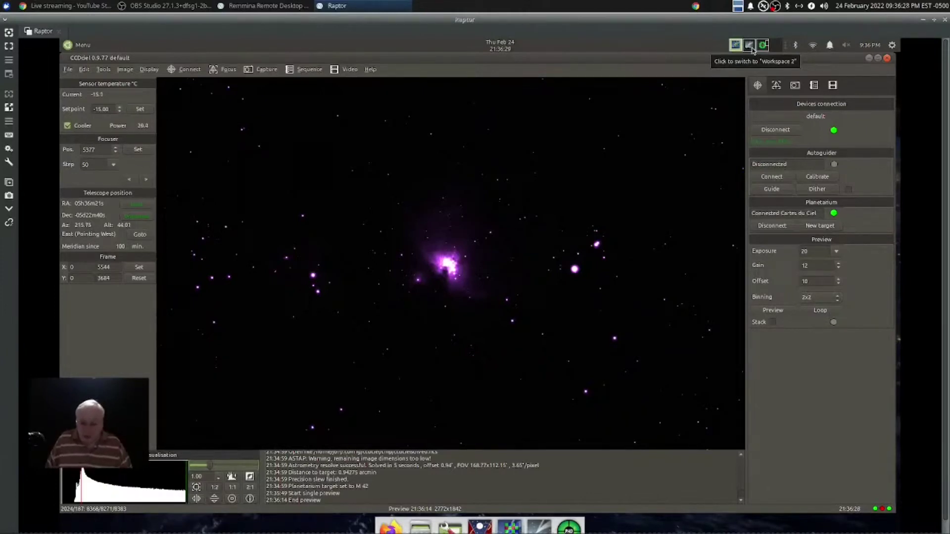
{"action": "left_click", "coordinate": [240, 467]}
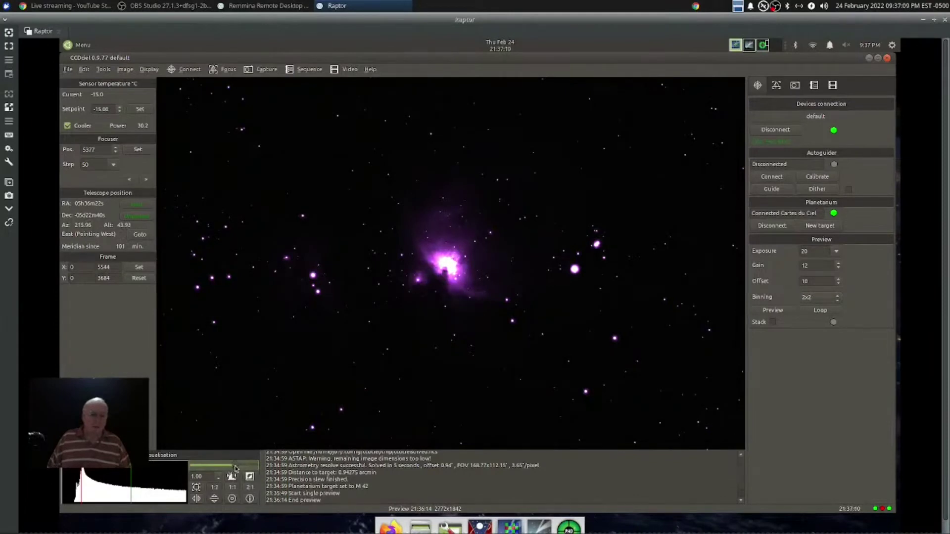
{"action": "left_click_drag", "start_coordinate": [235, 469], "coordinate": [237, 467]}
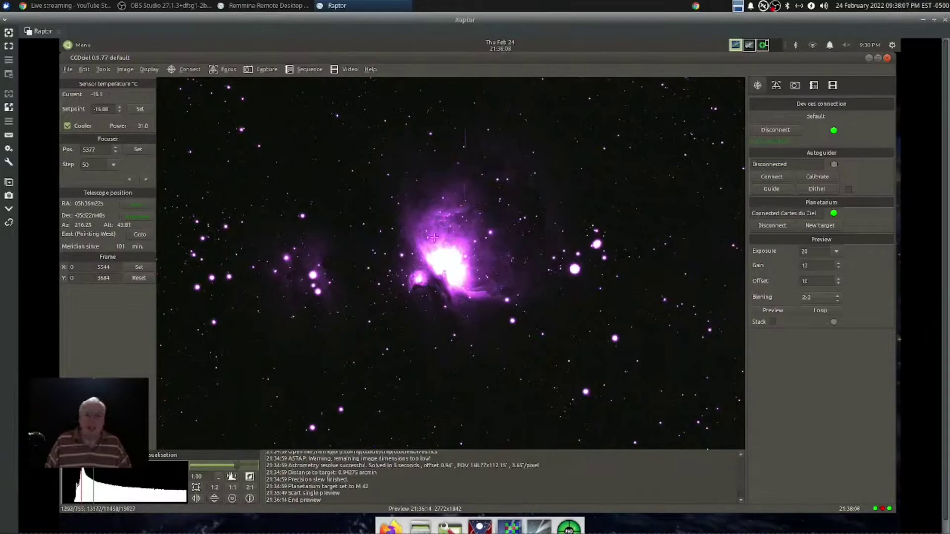
{"action": "left_click", "coordinate": [232, 489]}
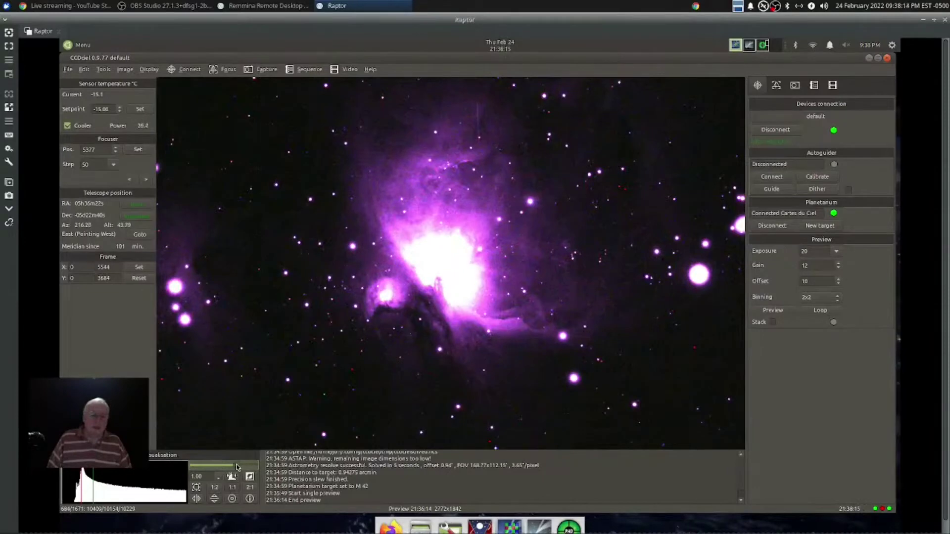
{"action": "left_click", "coordinate": [236, 468]}
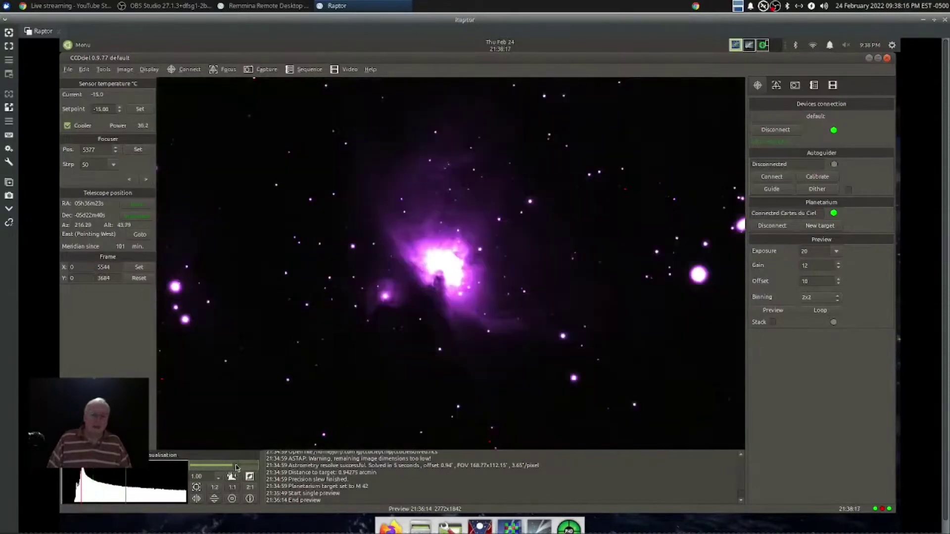
{"action": "left_click", "coordinate": [236, 467]}
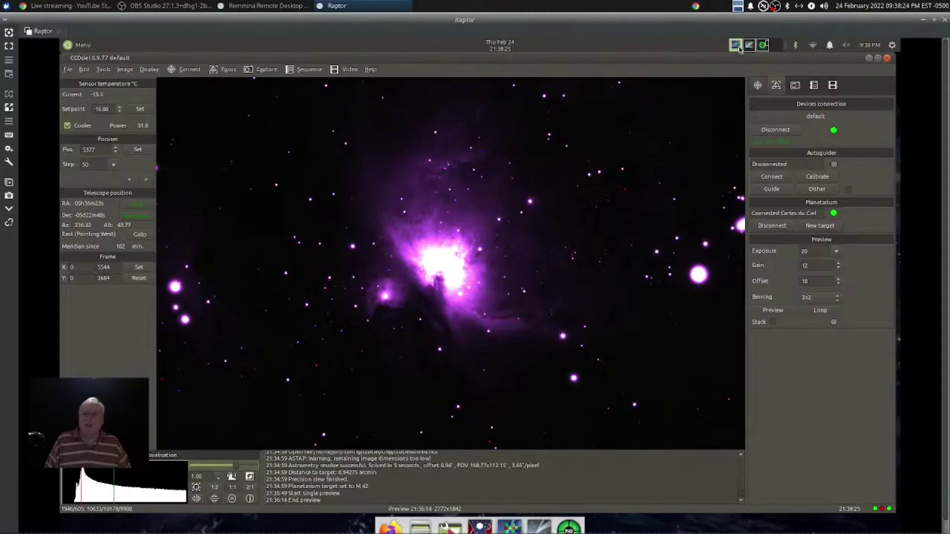
{"action": "left_click", "coordinate": [749, 47]}
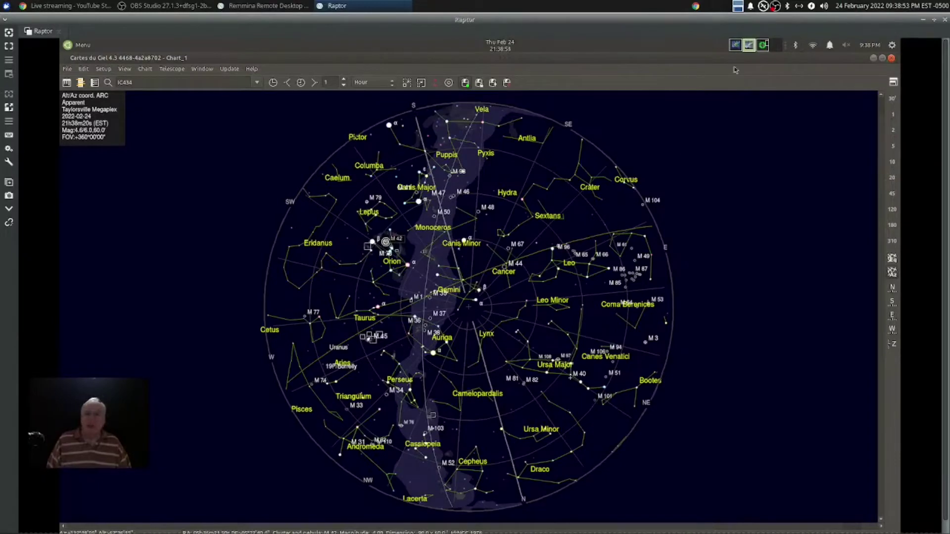
{"action": "left_click", "coordinate": [735, 45]}
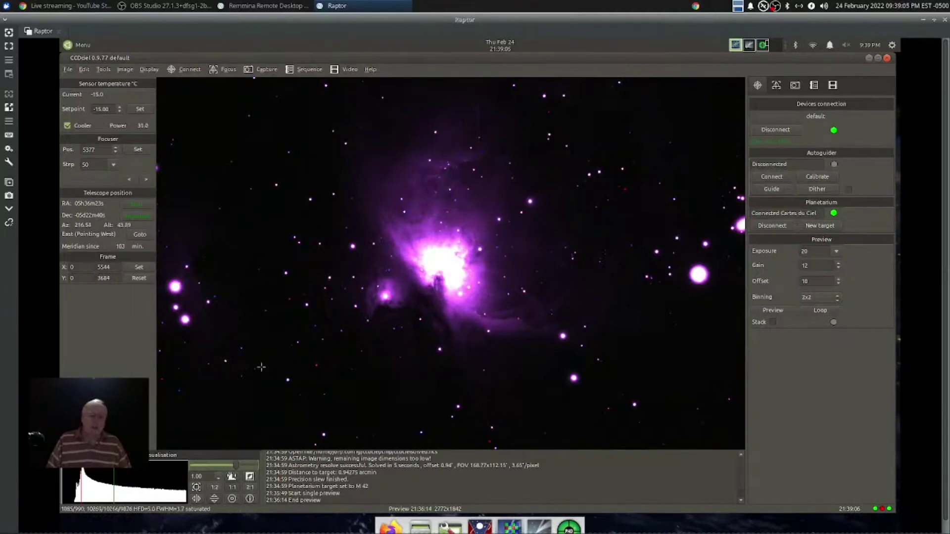
Step: Set the red color balance of the color preview to 0.72 in the CCDciel preferences and save them
{"action": "left_click", "coordinate": [89, 72]}
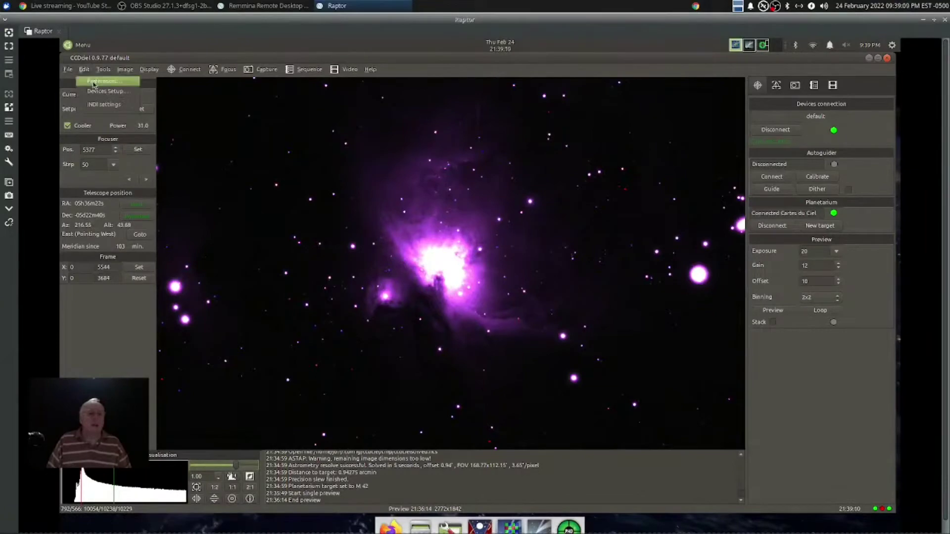
{"action": "left_click", "coordinate": [93, 83]}
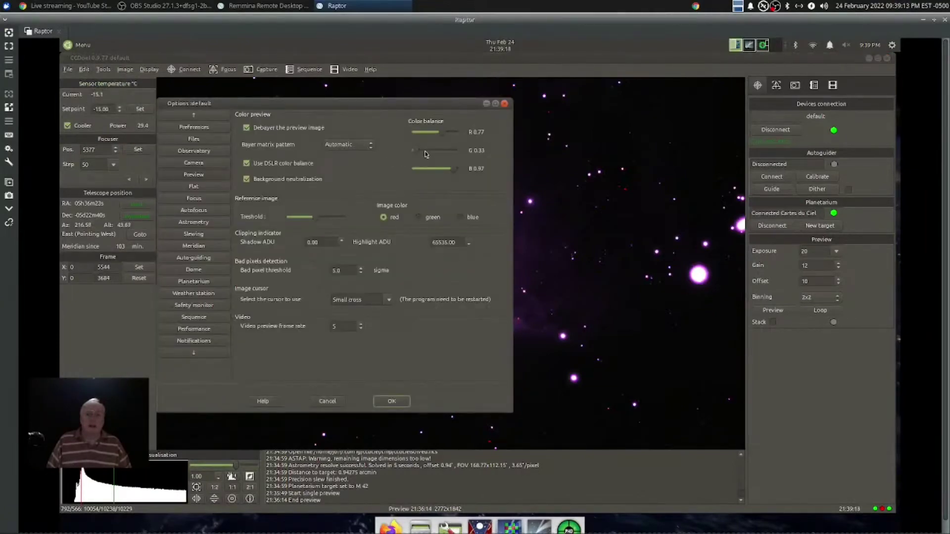
{"action": "left_click", "coordinate": [441, 135]}
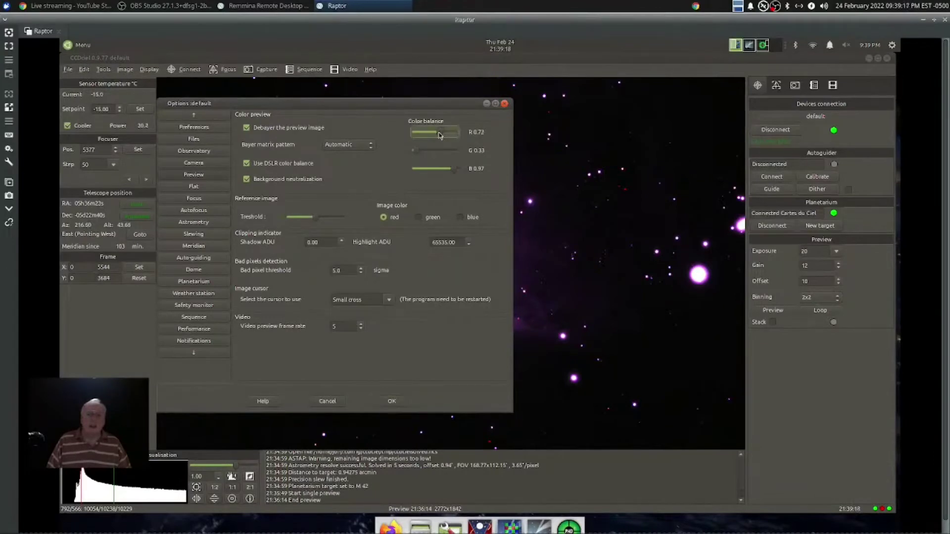
{"action": "left_click", "coordinate": [390, 402]}
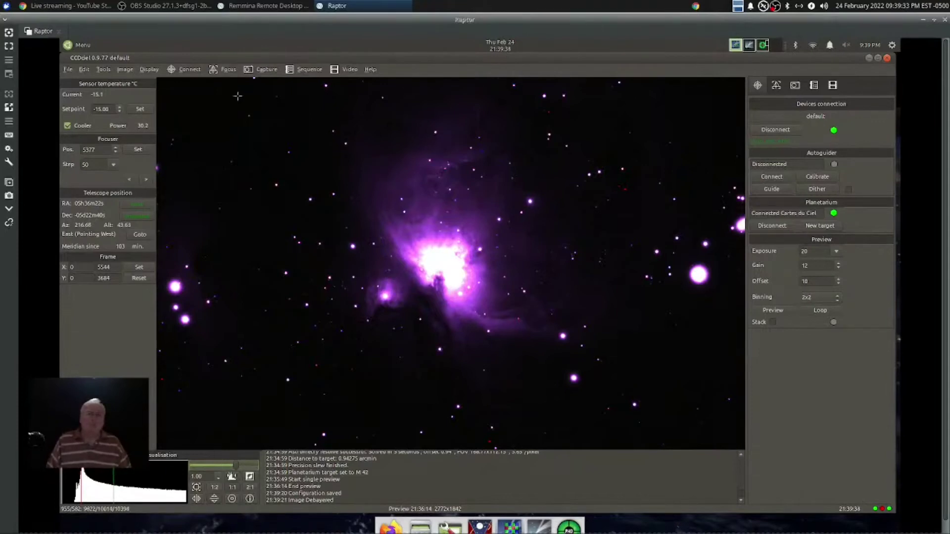
Step: Switch to the Cartes du Ciel chart and search for IC434
{"action": "left_click", "coordinate": [748, 45]}
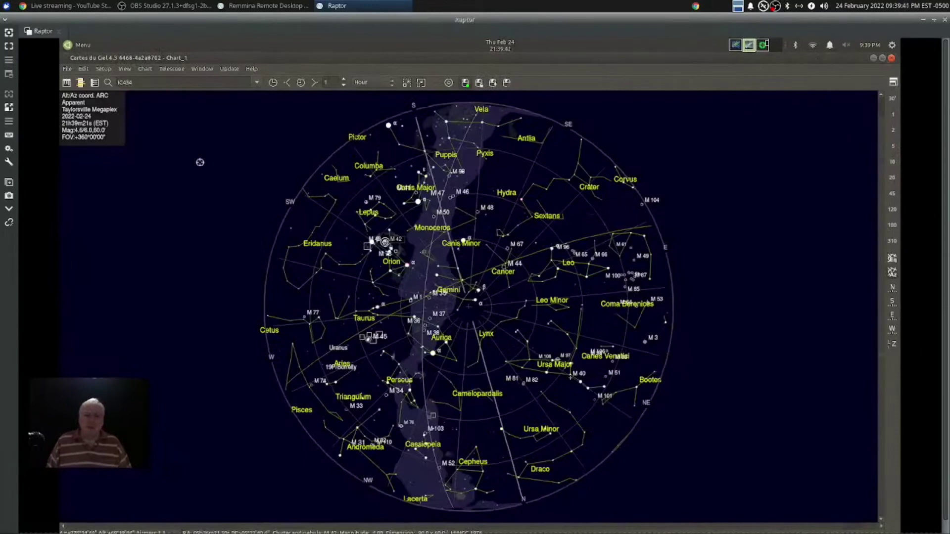
{"action": "left_click", "coordinate": [161, 83]}
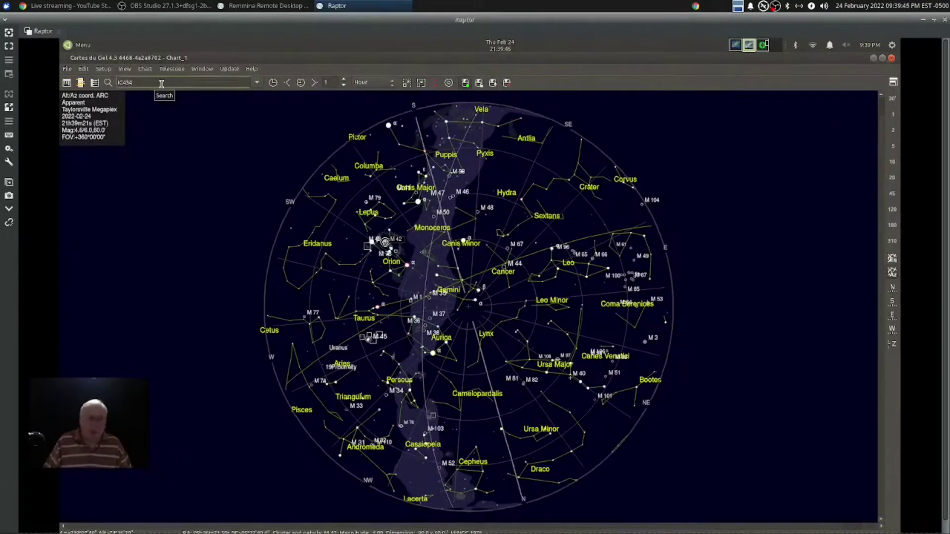
{"action": "key", "text": "Return"}
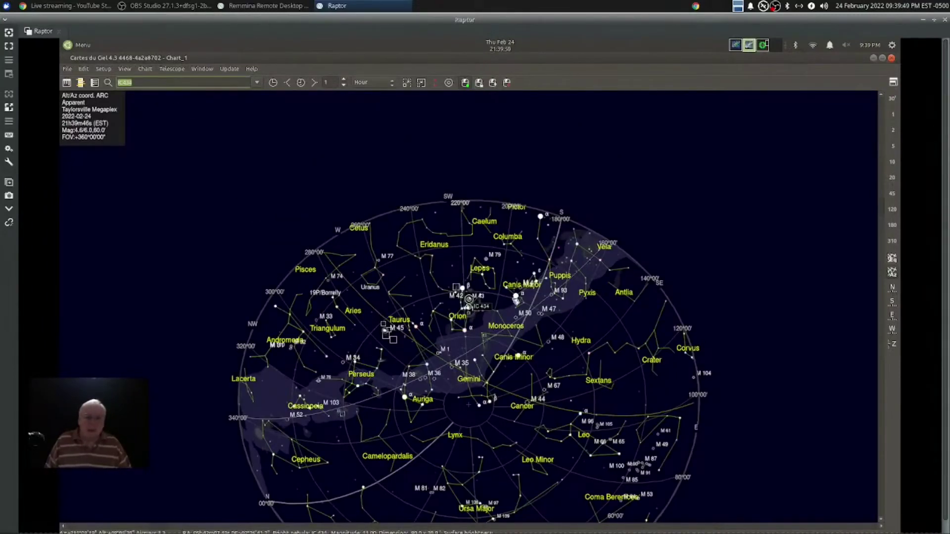
Step: Switch to CCDciel, slew the telescope to IC 434 as the new planetarium target, and set the preview exposure to 360 seconds
{"action": "left_click", "coordinate": [736, 45]}
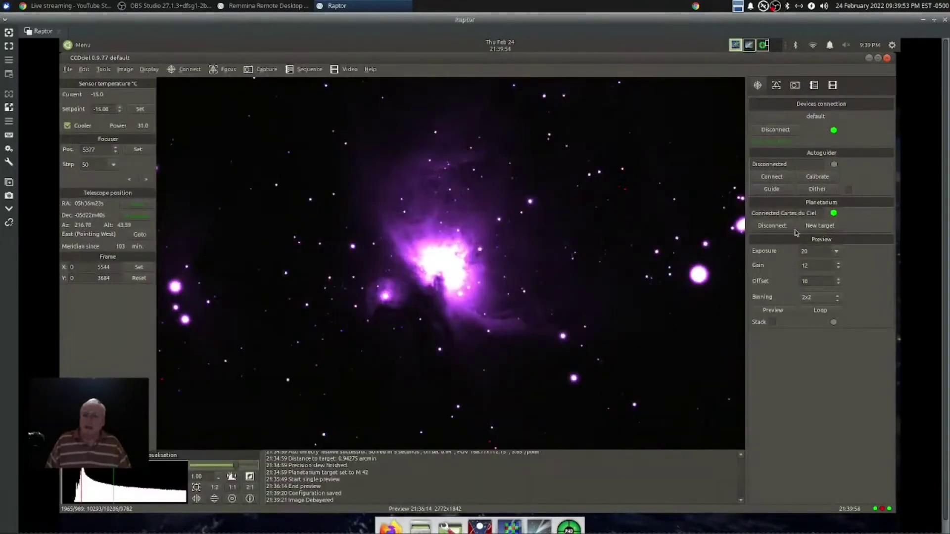
{"action": "left_click", "coordinate": [820, 226]}
{"action": "left_click", "coordinate": [802, 357]}
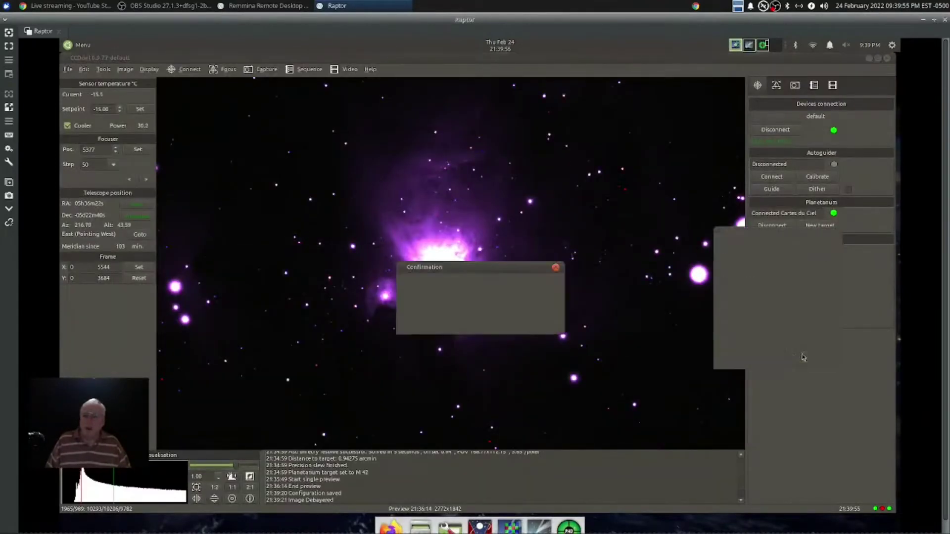
{"action": "left_click", "coordinate": [534, 321]}
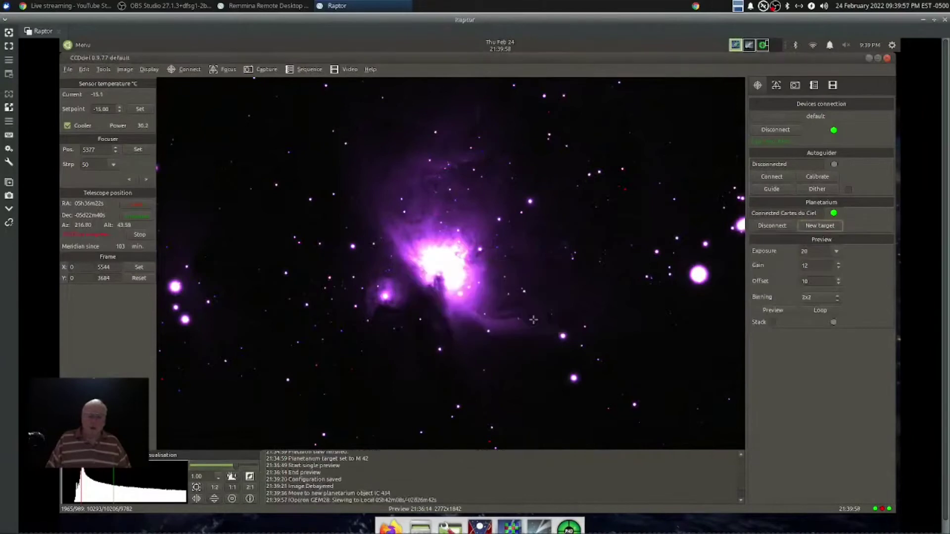
{"action": "left_click", "coordinate": [821, 248]}
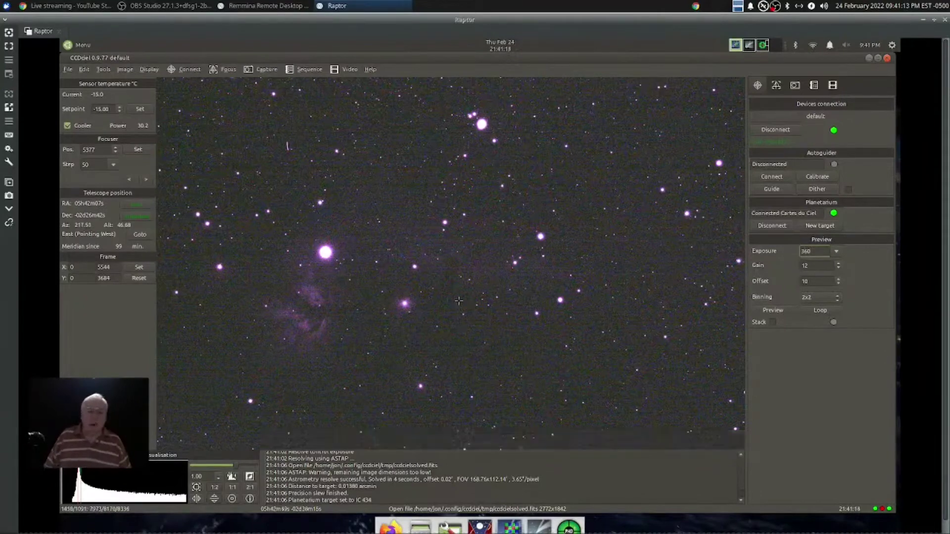
Step: Switch to PHD2, start looping guide exposures, auto-select a guide star and begin guiding
{"action": "left_click", "coordinate": [762, 45]}
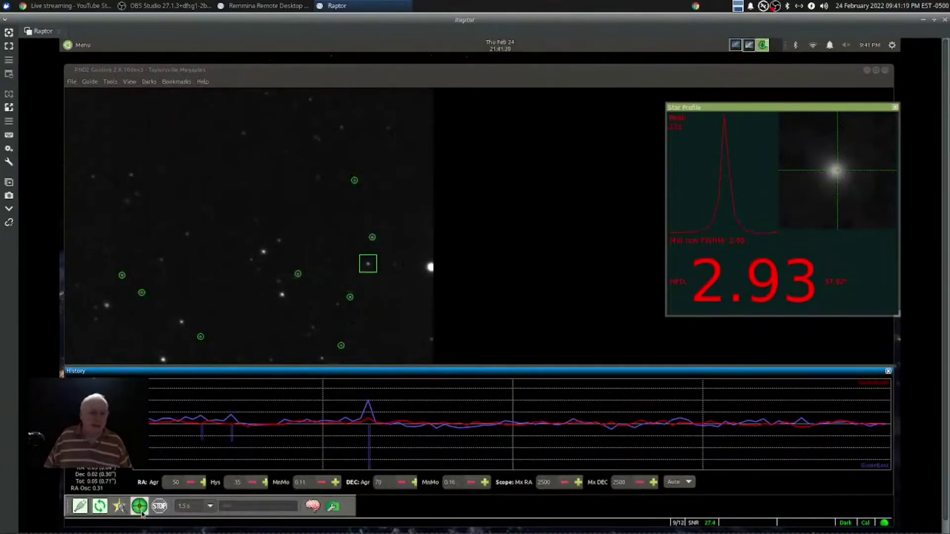
{"action": "left_click", "coordinate": [101, 506]}
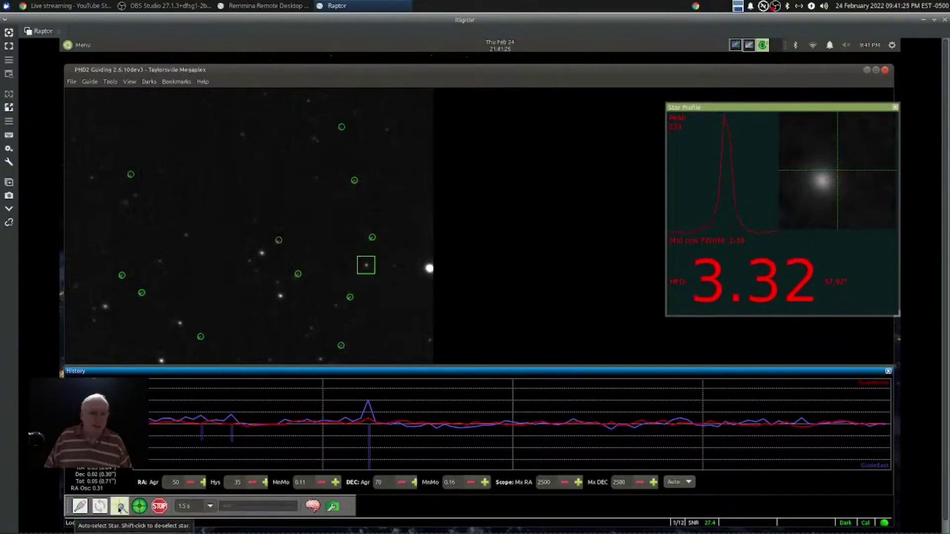
{"action": "left_click", "coordinate": [120, 508]}
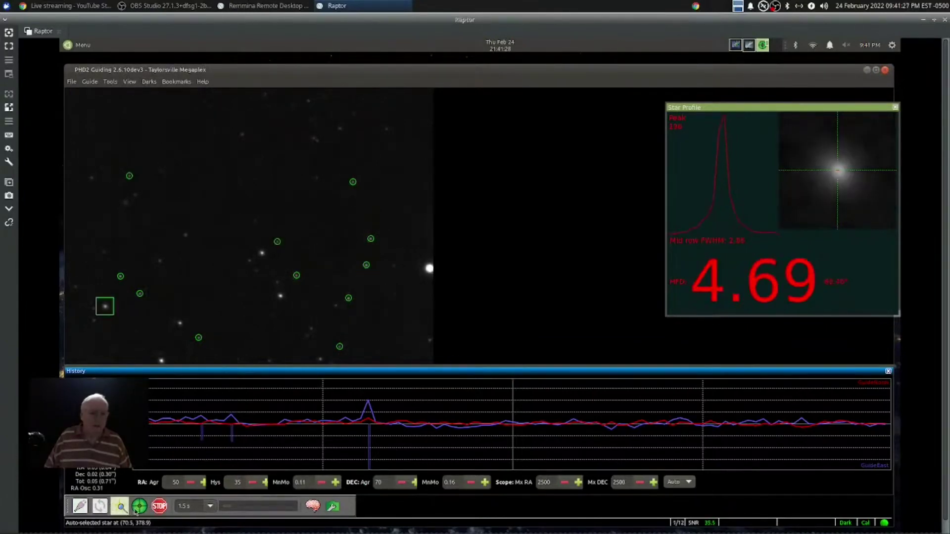
{"action": "left_click", "coordinate": [139, 506]}
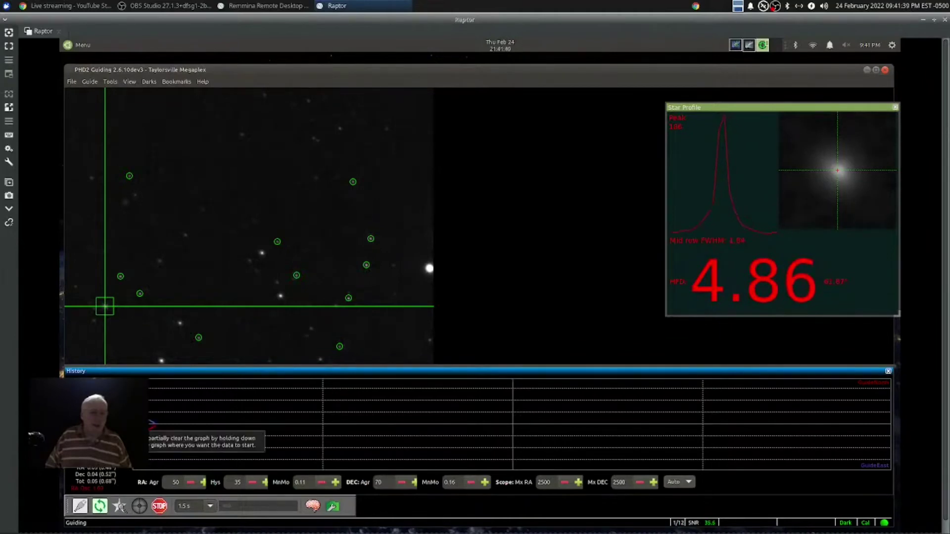
Step: Switch to CCDciel, start the preview of IC 434, and reduce the stretch of the displayed image to darken the background
{"action": "left_click", "coordinate": [735, 45]}
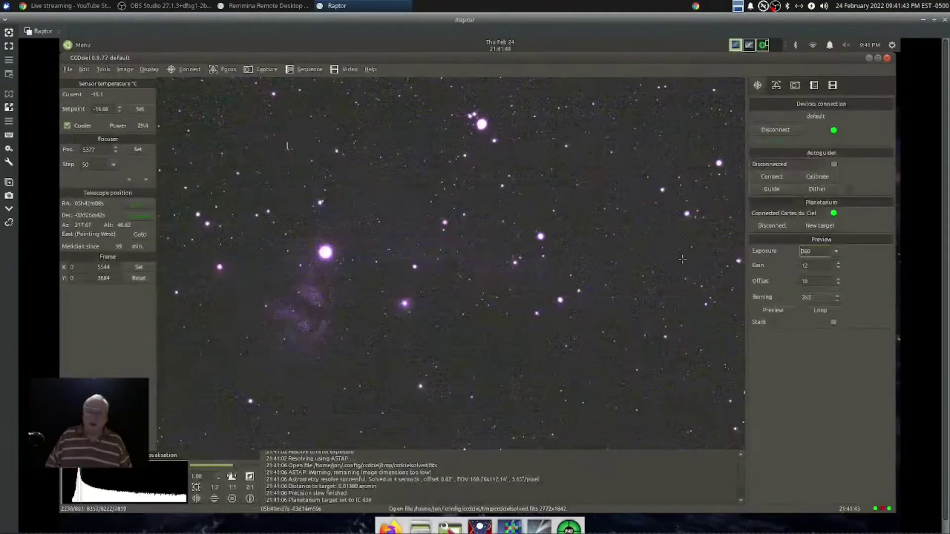
{"action": "left_click", "coordinate": [770, 311]}
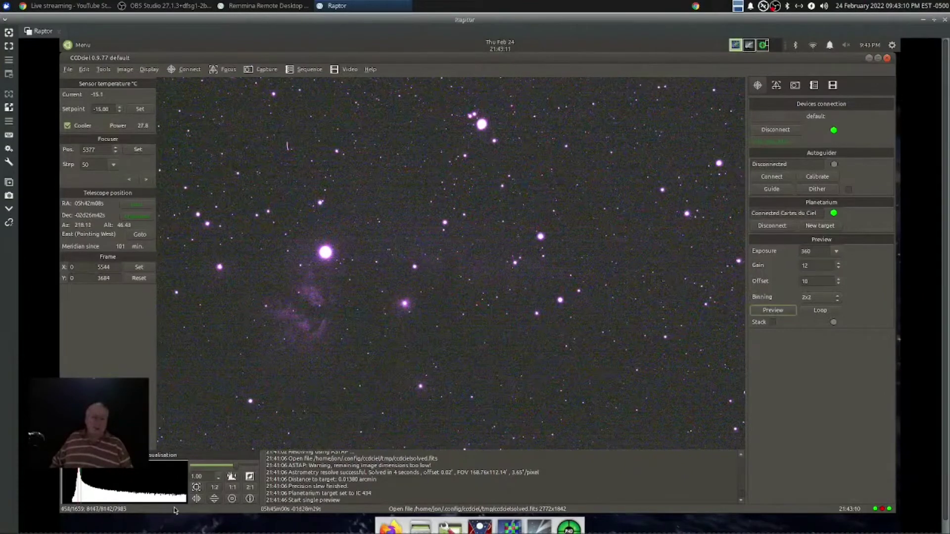
{"action": "left_click_drag", "start_coordinate": [236, 466], "coordinate": [224, 470]}
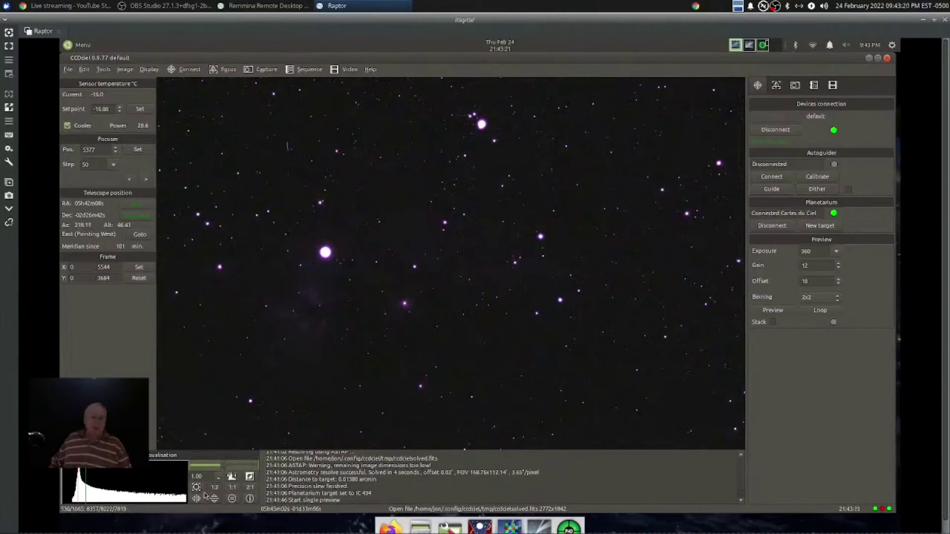
{"action": "left_click_drag", "start_coordinate": [224, 463], "coordinate": [228, 462]}
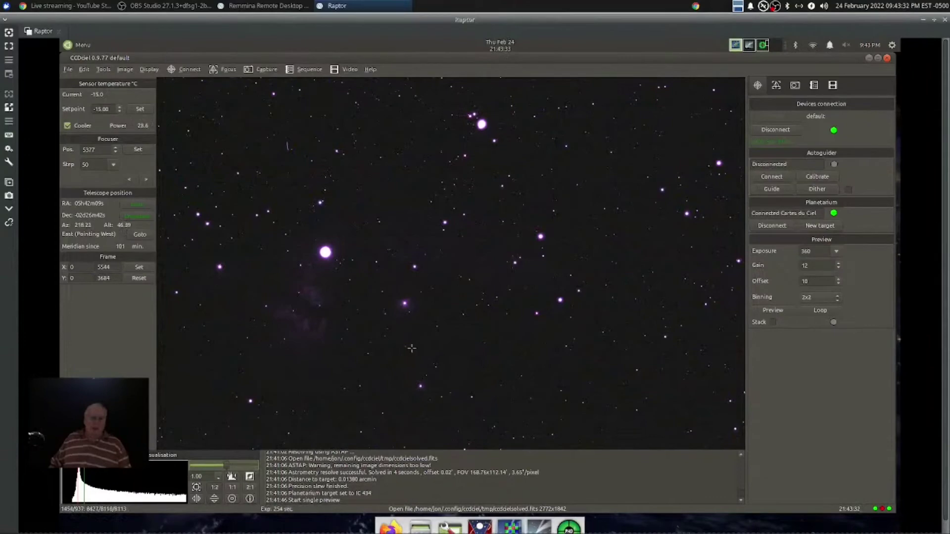
Step: Adjust the stretch of the IC 434 preview to bring out the nebulosity, and revisit the CCDciel preferences
{"action": "left_click_drag", "start_coordinate": [225, 468], "coordinate": [235, 469]}
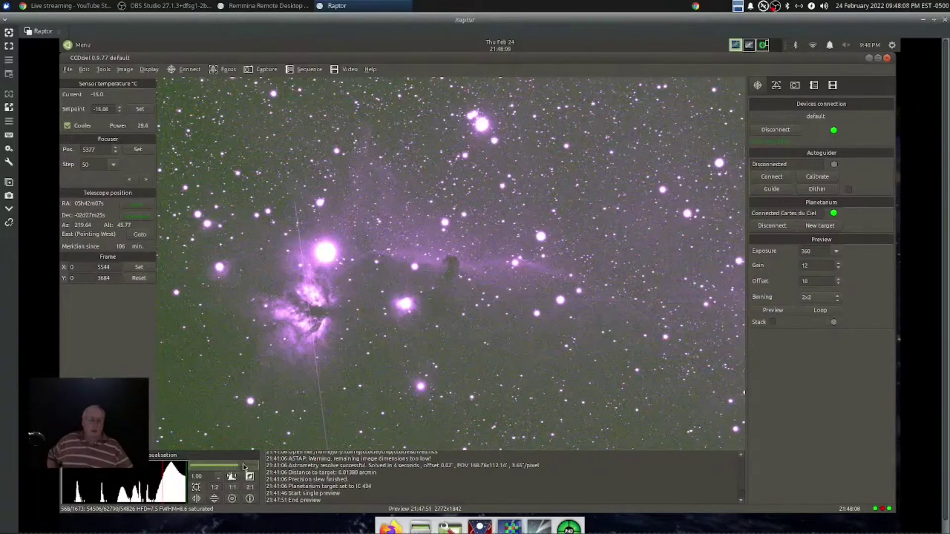
{"action": "left_click", "coordinate": [243, 468]}
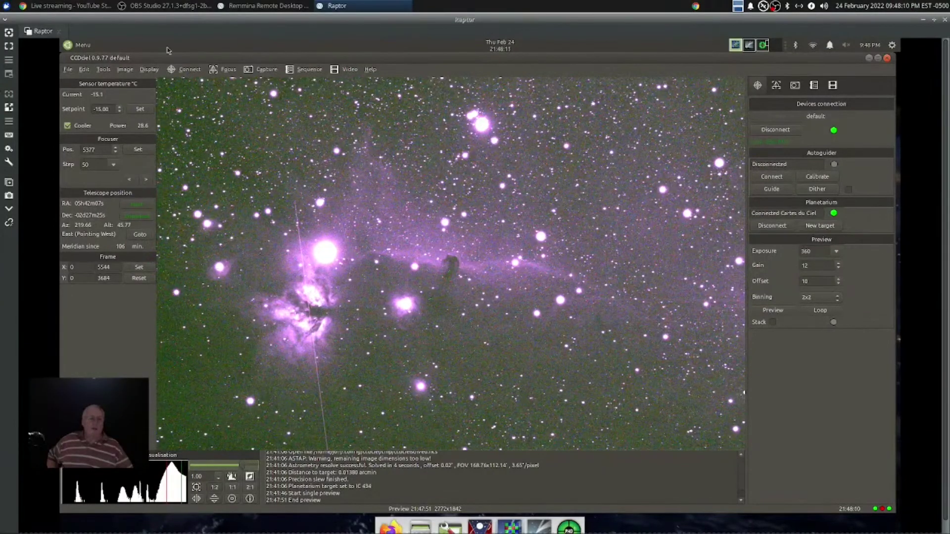
{"action": "left_click", "coordinate": [84, 69]}
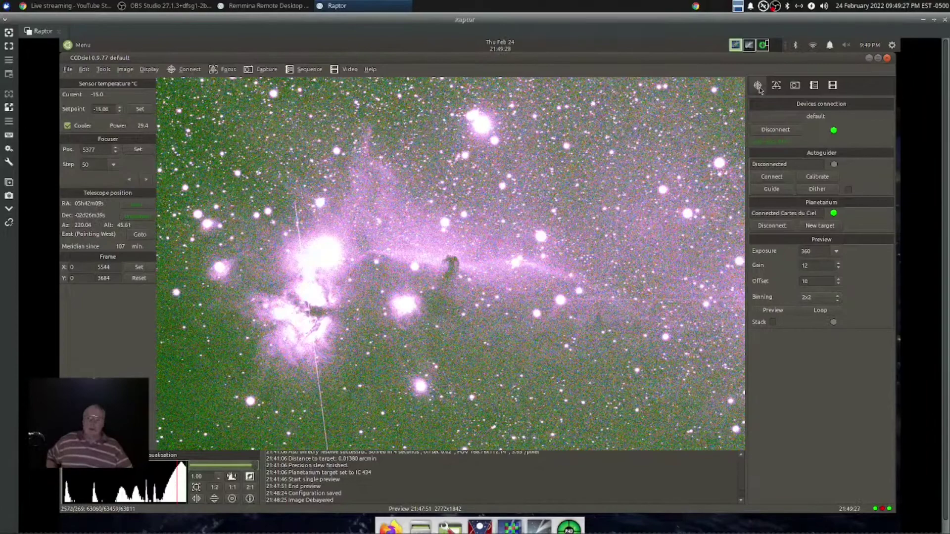
Step: Select M 96 in Leo on the Cartes du Ciel chart and slew the telescope to it as CCDciel's new planetarium target
{"action": "left_click", "coordinate": [748, 49]}
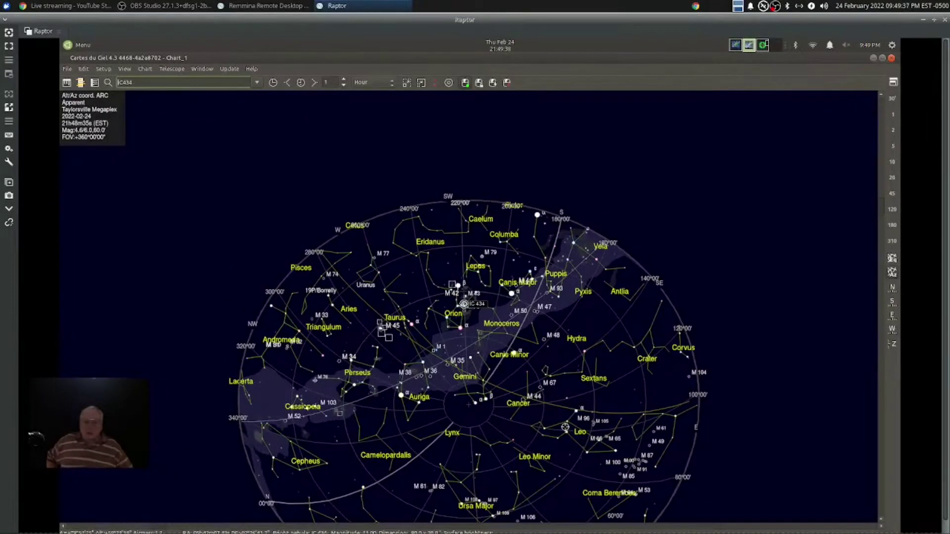
{"action": "left_click", "coordinate": [592, 421]}
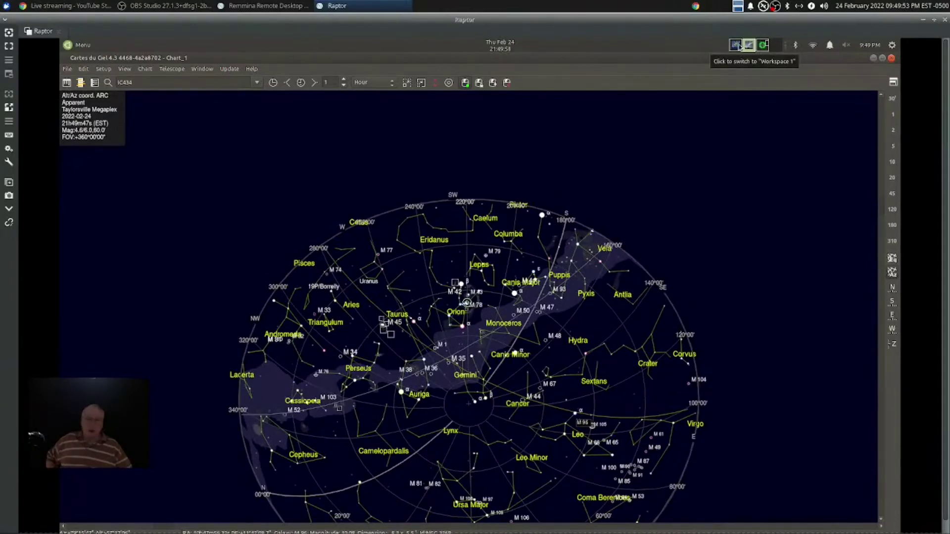
{"action": "left_click", "coordinate": [739, 46]}
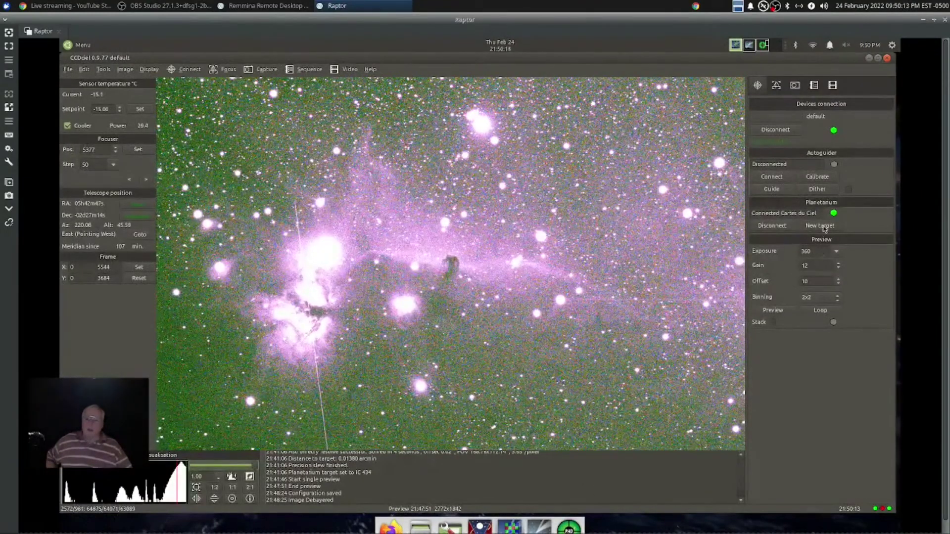
{"action": "left_click", "coordinate": [824, 227]}
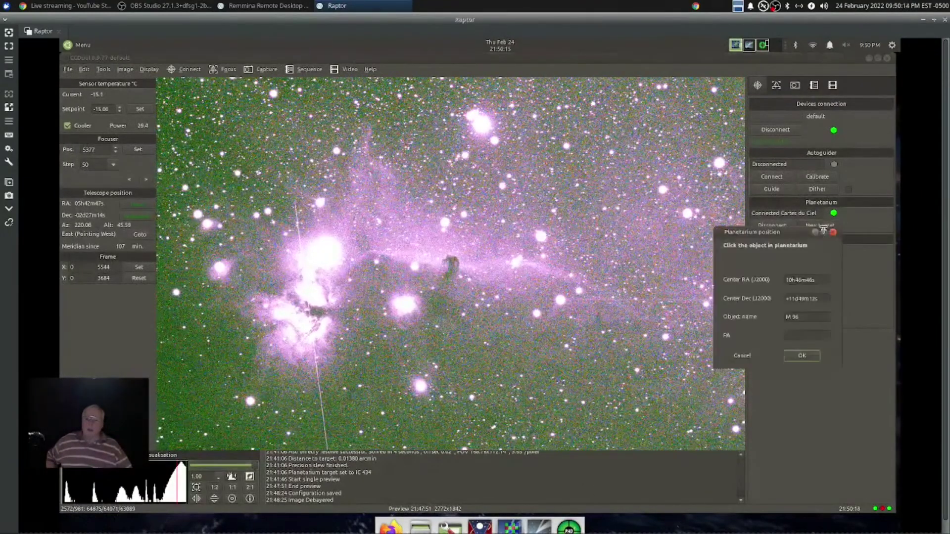
{"action": "left_click", "coordinate": [810, 358]}
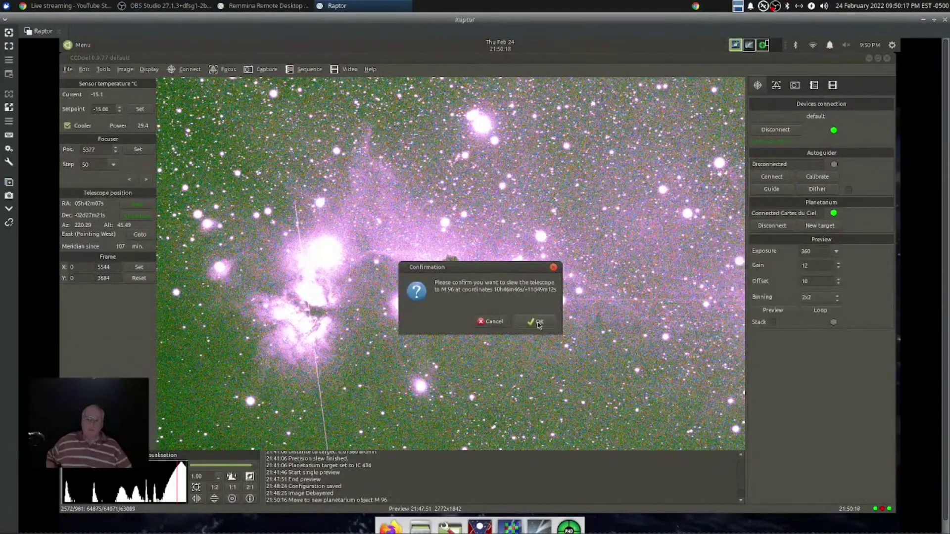
{"action": "left_click", "coordinate": [537, 322]}
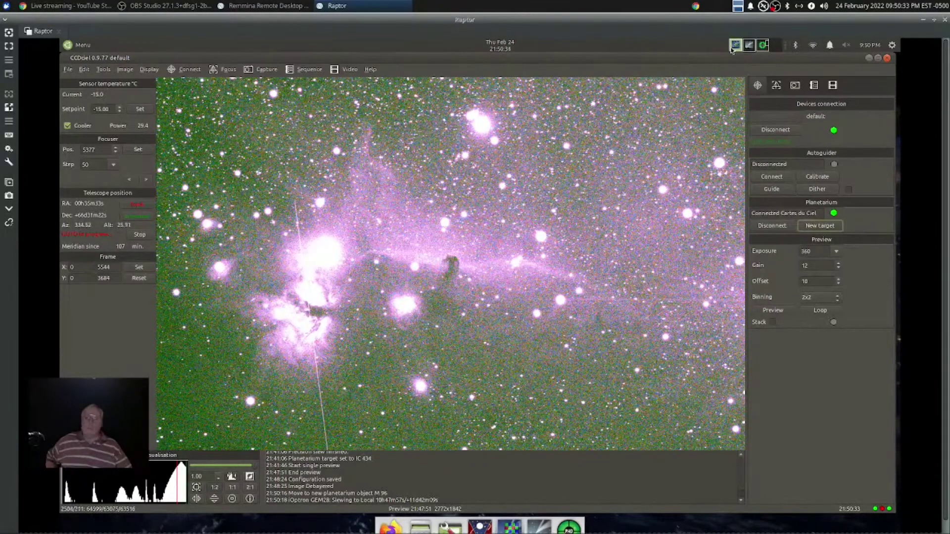
Step: Check the telescope's position on the Cartes du Ciel chart, and readjust the image stretch in CCDciel for the M 96 field
{"action": "left_click", "coordinate": [749, 46]}
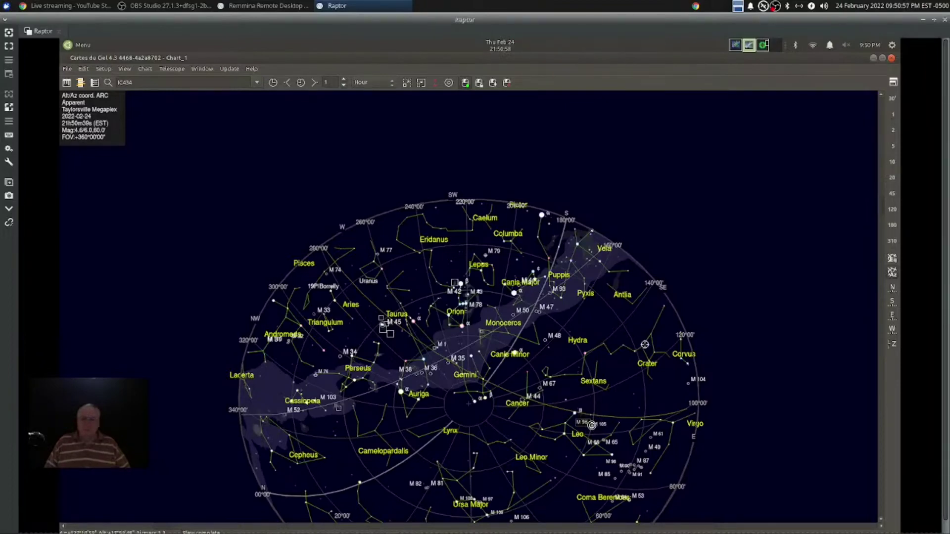
{"action": "left_click", "coordinate": [736, 45]}
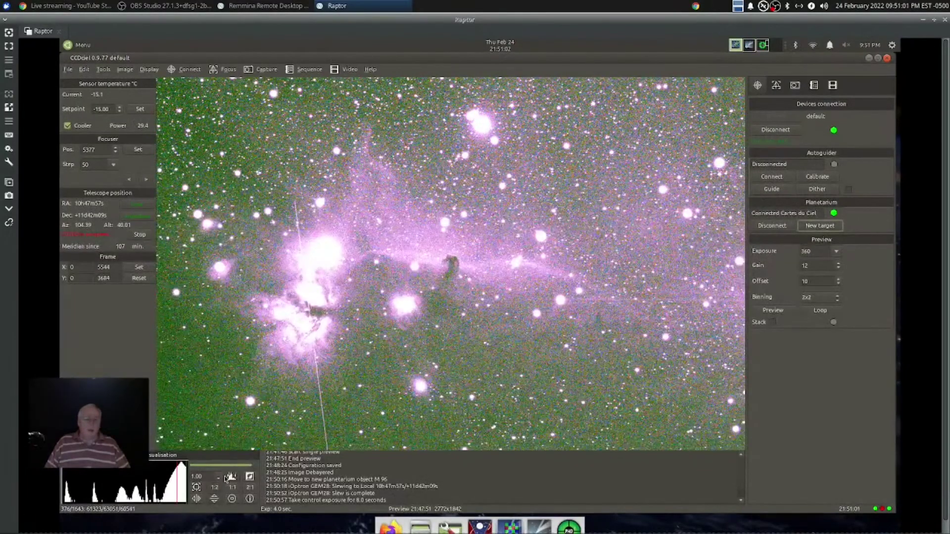
{"action": "left_click_drag", "start_coordinate": [254, 466], "coordinate": [220, 467]}
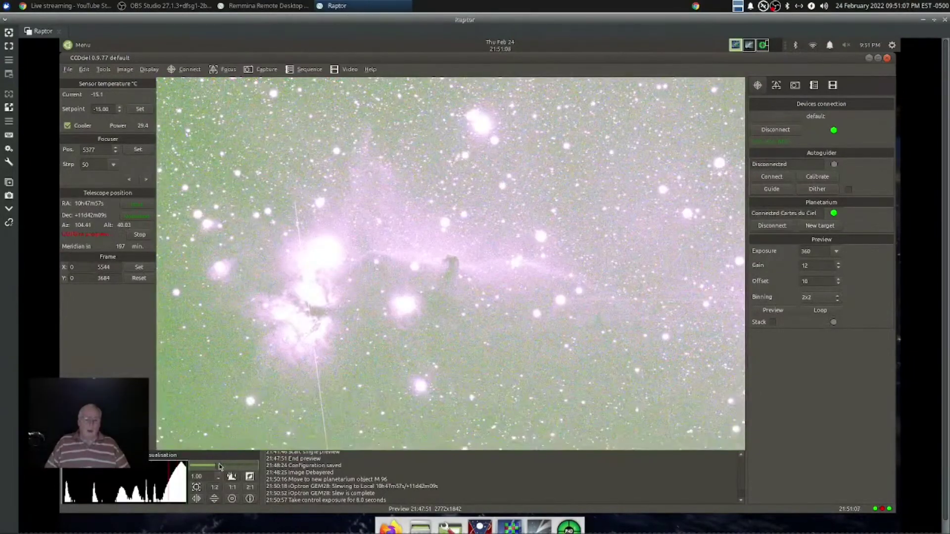
{"action": "left_click_drag", "start_coordinate": [220, 467], "coordinate": [226, 468]}
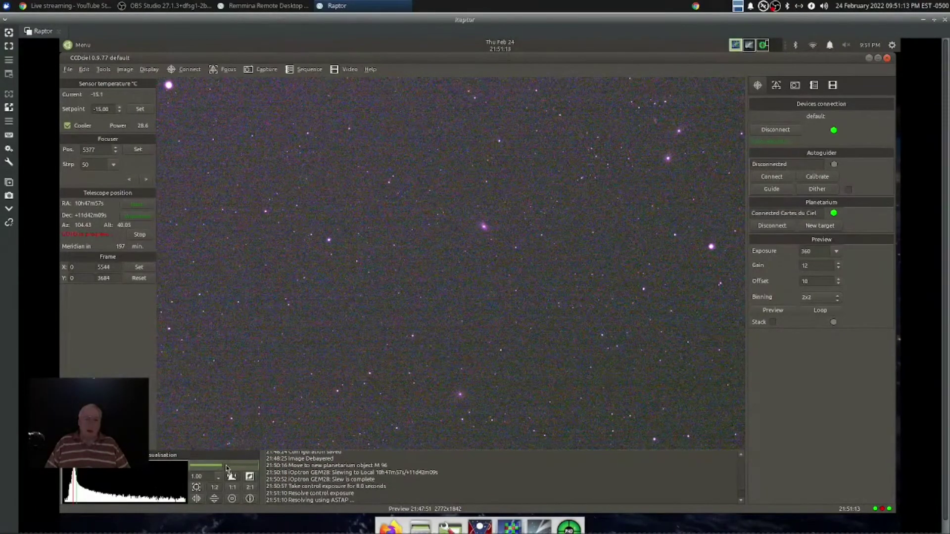
{"action": "left_click_drag", "start_coordinate": [226, 468], "coordinate": [231, 470]}
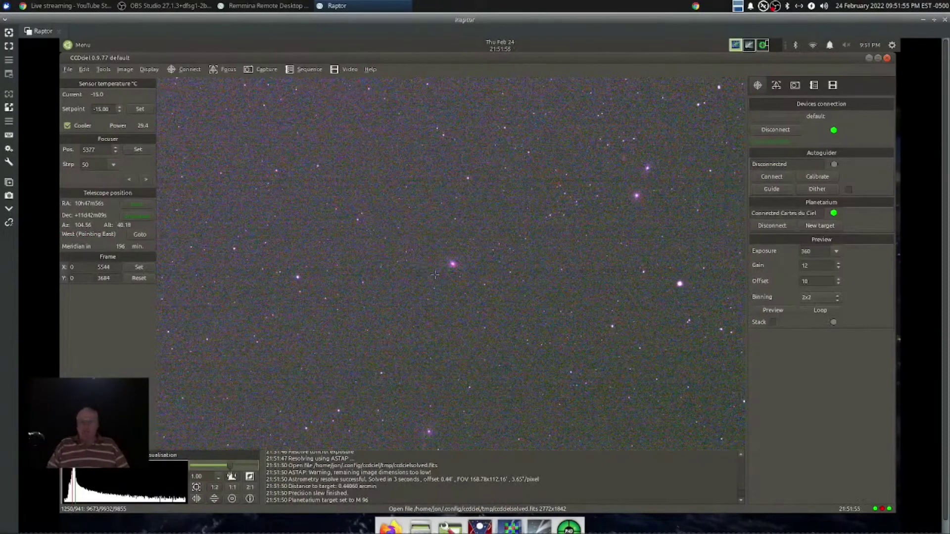
Step: Set the preview exposure to 60 seconds for the M 96 field
{"action": "left_click", "coordinate": [836, 252]}
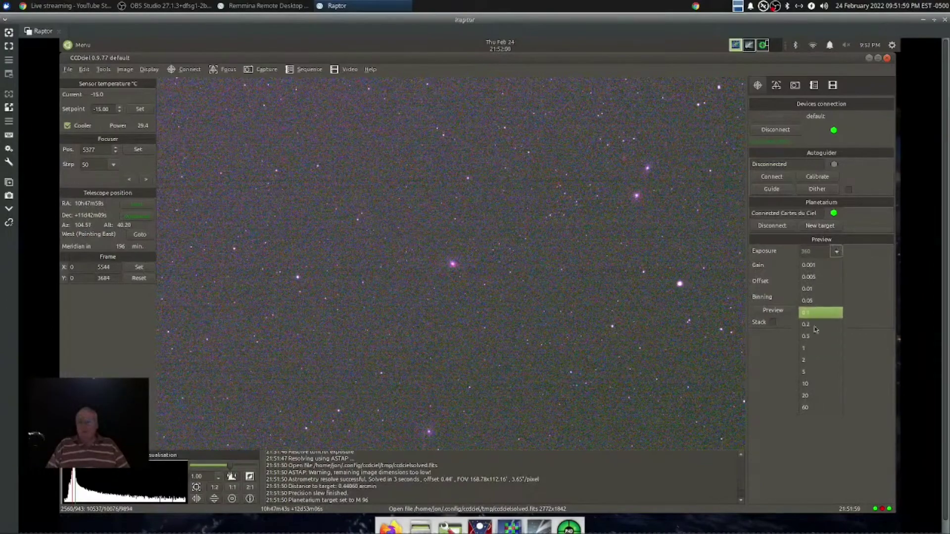
{"action": "left_click", "coordinate": [811, 407]}
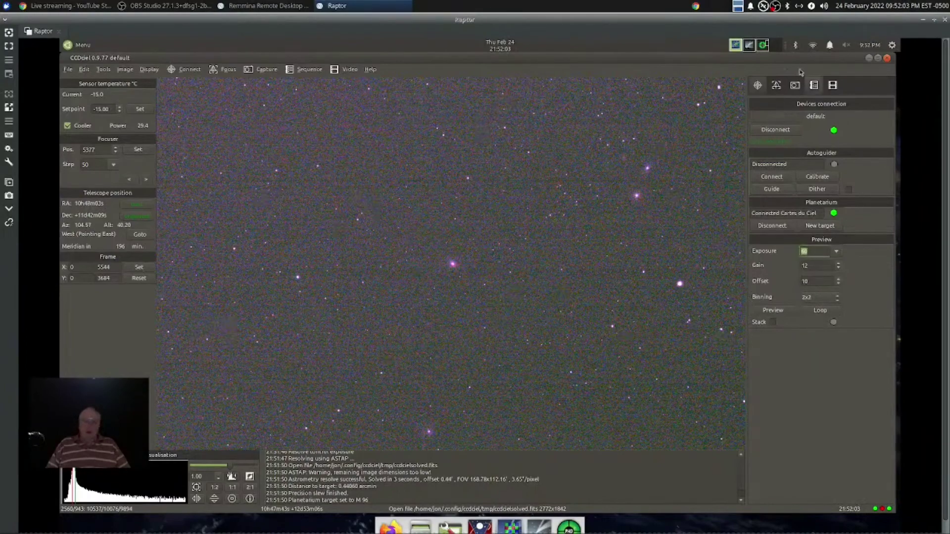
Step: Switch to PHD2, loop guide exposures, auto-select a guide star in the M 96 field, and start guiding
{"action": "left_click", "coordinate": [764, 46]}
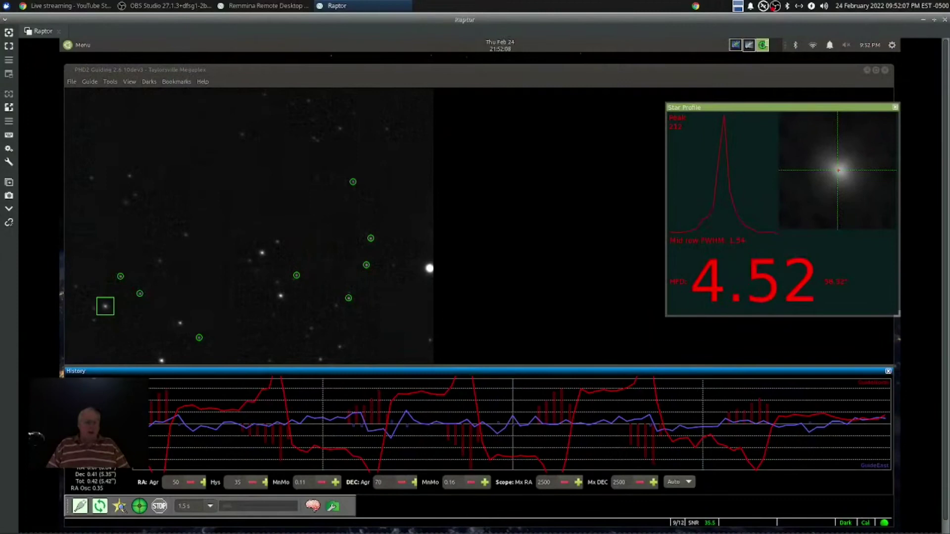
{"action": "left_click", "coordinate": [94, 507]}
{"action": "left_click", "coordinate": [99, 514]}
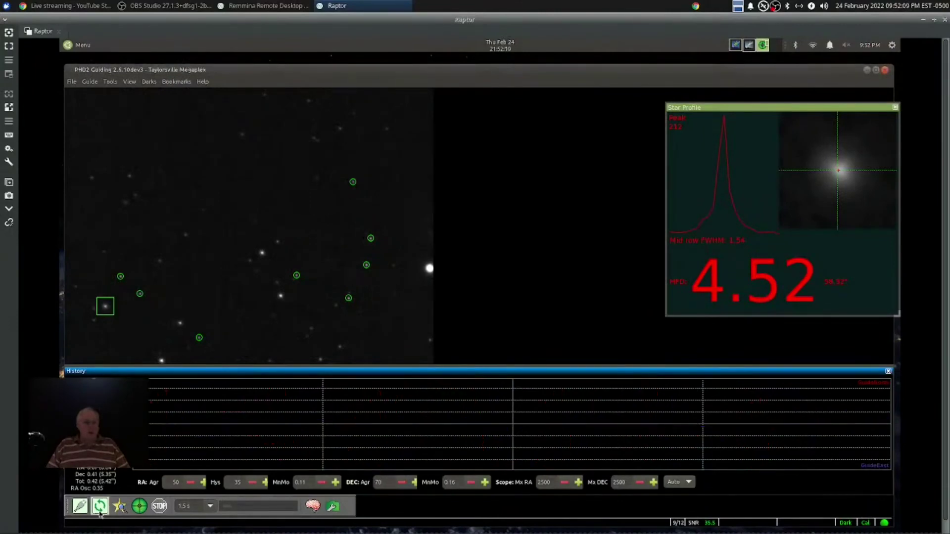
{"action": "left_click", "coordinate": [121, 511]}
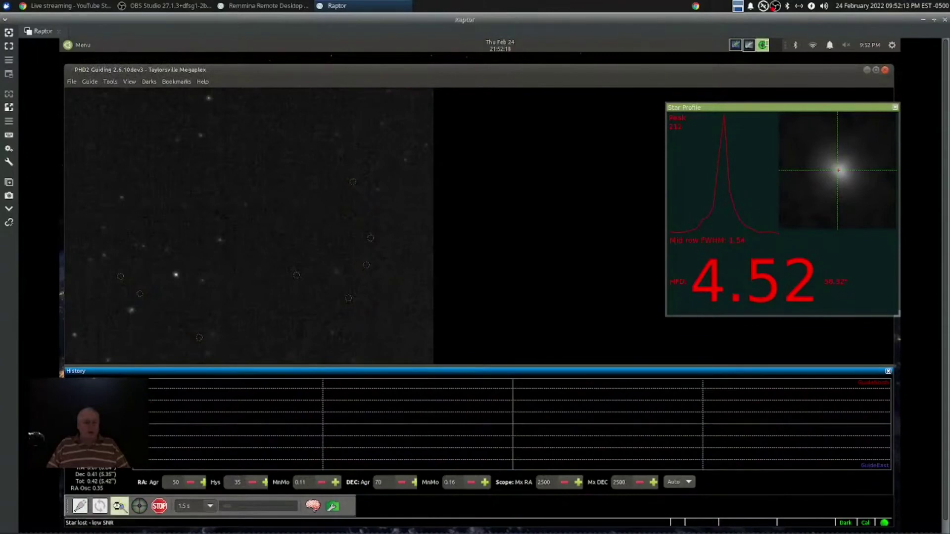
{"action": "left_click", "coordinate": [140, 507]}
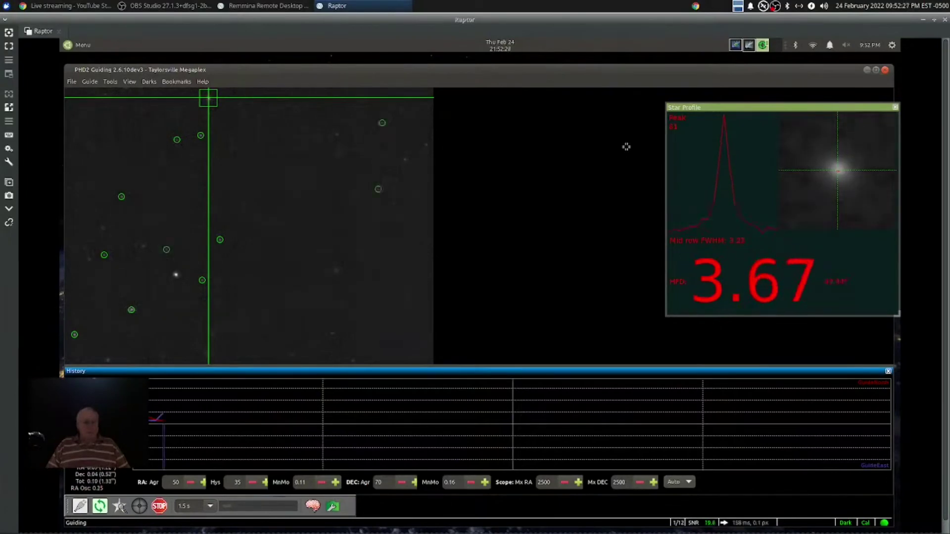
Step: Switch to CCDciel, start the 60-second preview of M 96, and raise the luminosity of the resulting image
{"action": "left_click", "coordinate": [736, 45]}
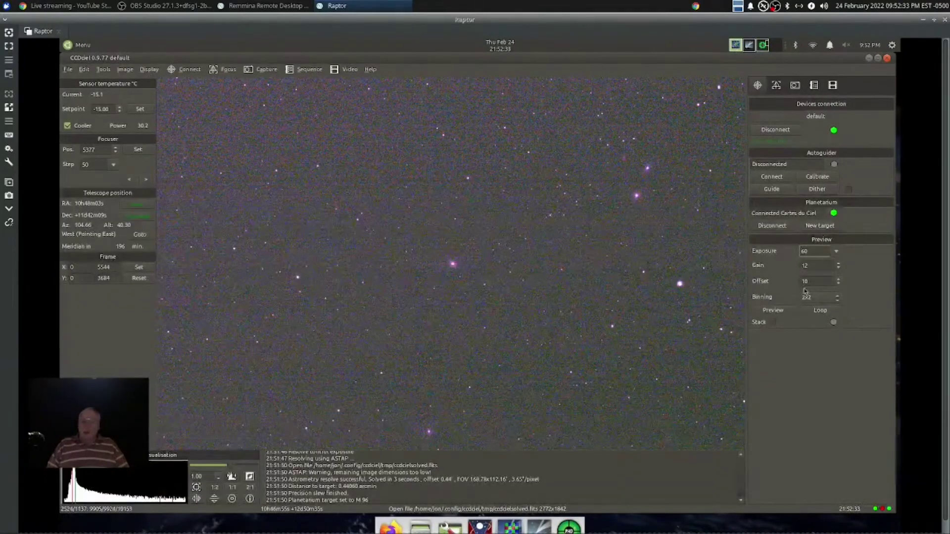
{"action": "left_click", "coordinate": [773, 310]}
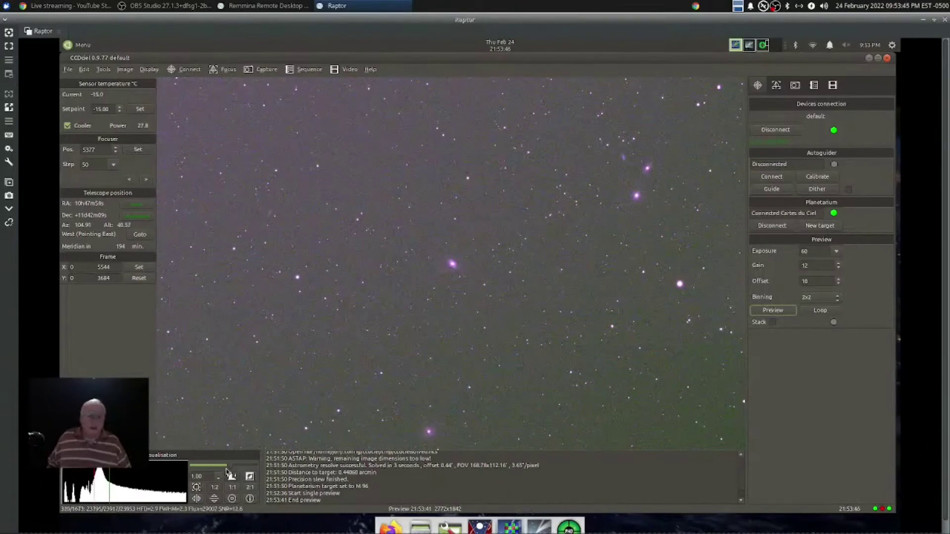
{"action": "left_click_drag", "start_coordinate": [232, 468], "coordinate": [235, 468]}
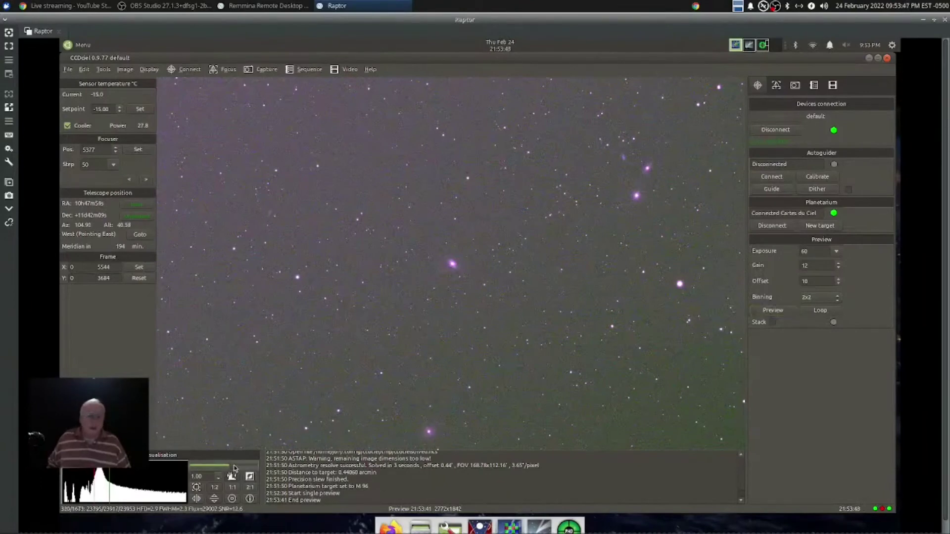
{"action": "left_click_drag", "start_coordinate": [235, 468], "coordinate": [237, 469]}
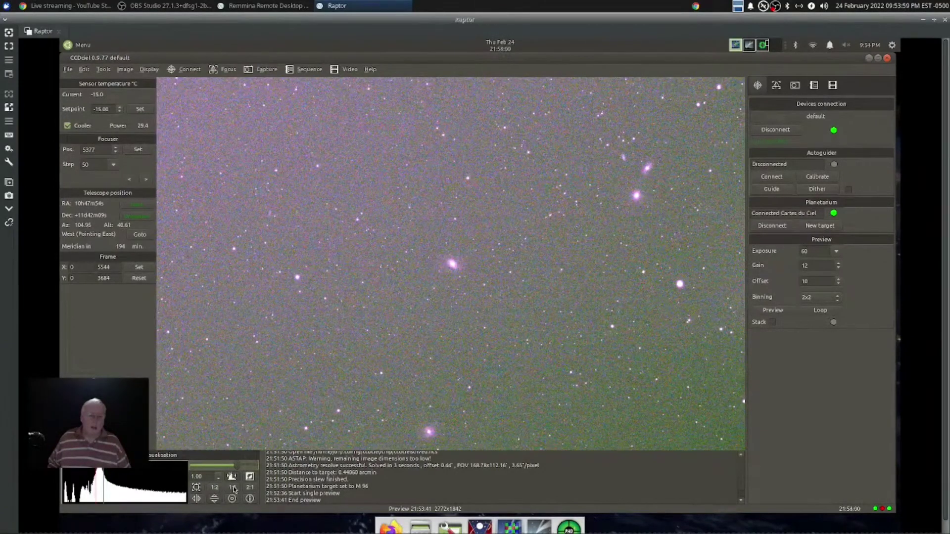
Step: Inspect the M 96 galaxy at 1:1 and 1:2 zoom, reducing the image luminosity slightly between views
{"action": "left_click", "coordinate": [233, 488]}
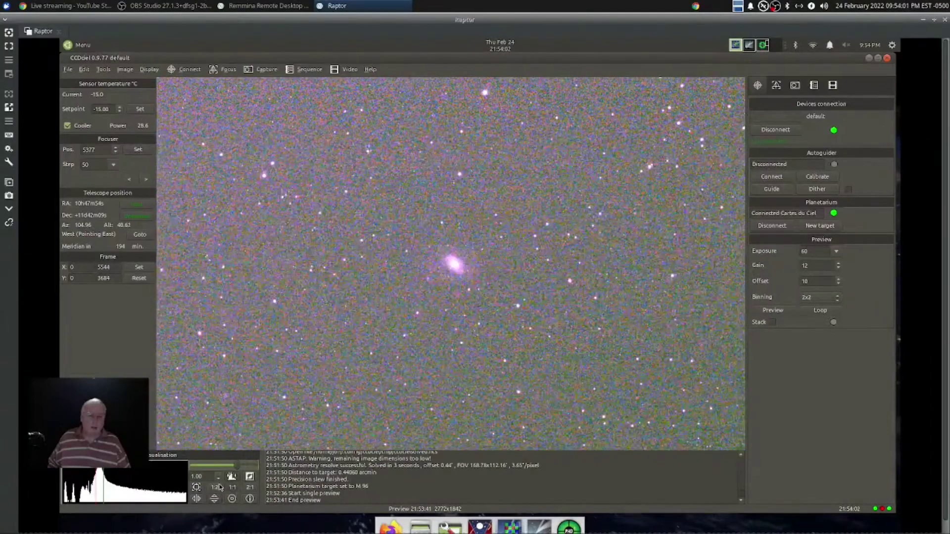
{"action": "left_click", "coordinate": [219, 488]}
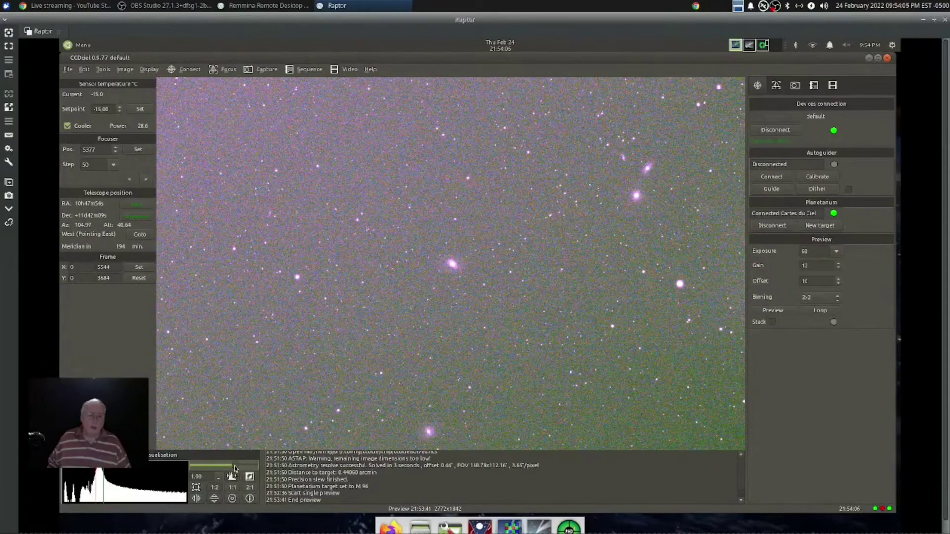
{"action": "left_click", "coordinate": [236, 469]}
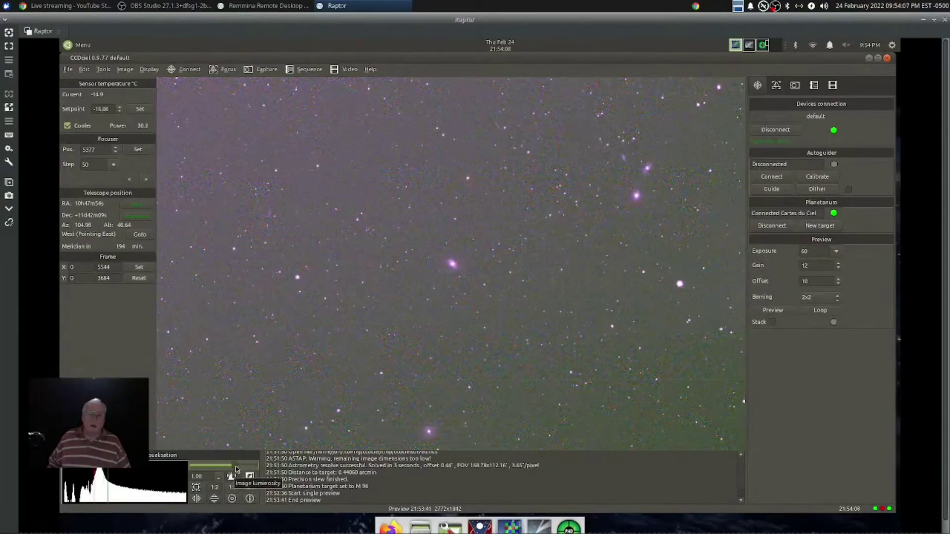
{"action": "left_click", "coordinate": [228, 490]}
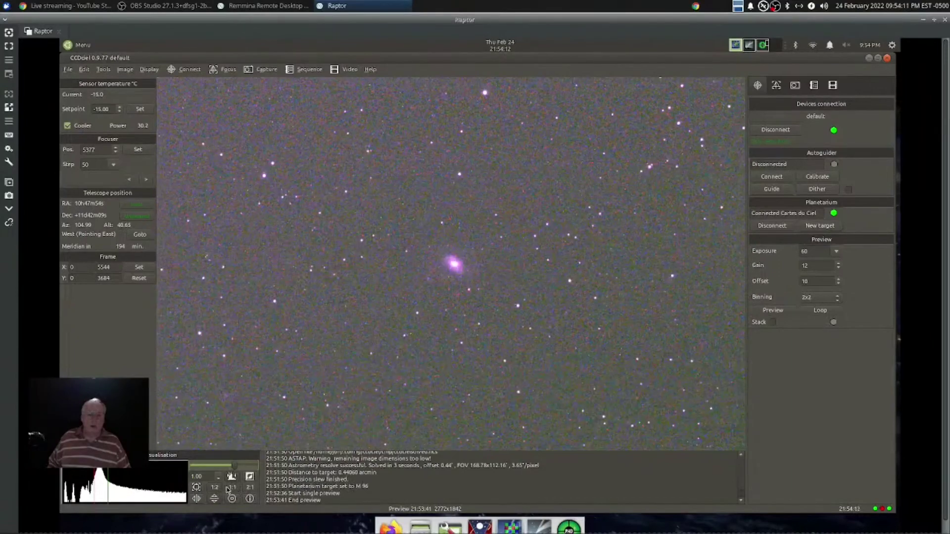
{"action": "left_click", "coordinate": [219, 490]}
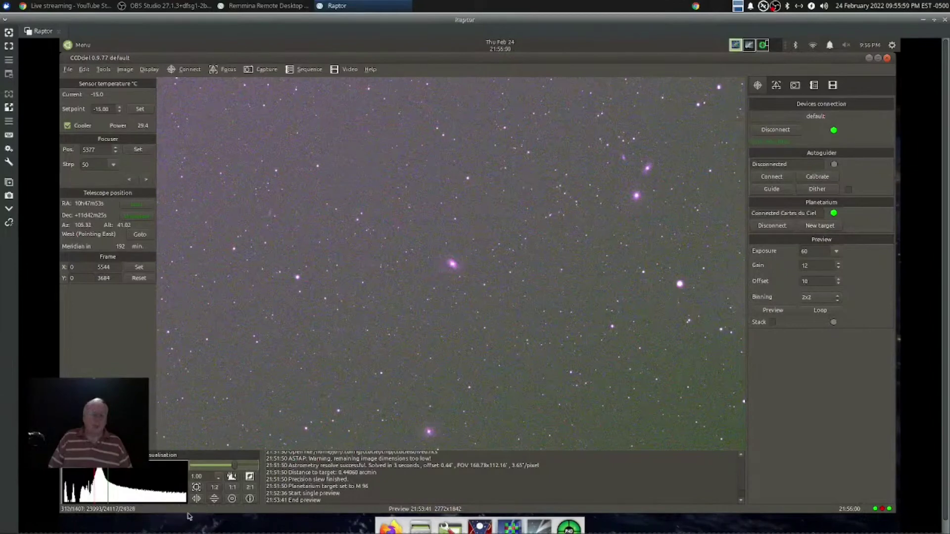
Step: Lower the luminosity of the M 96 preview in stages to darken the sky background
{"action": "left_click_drag", "start_coordinate": [235, 465], "coordinate": [226, 466]}
{"action": "left_click_drag", "start_coordinate": [226, 467], "coordinate": [221, 468]}
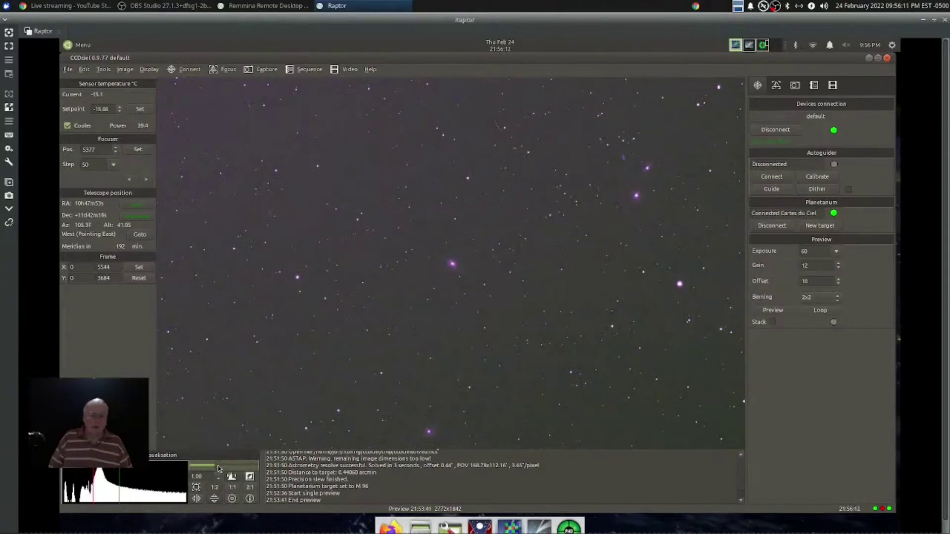
{"action": "left_click_drag", "start_coordinate": [218, 468], "coordinate": [214, 469]}
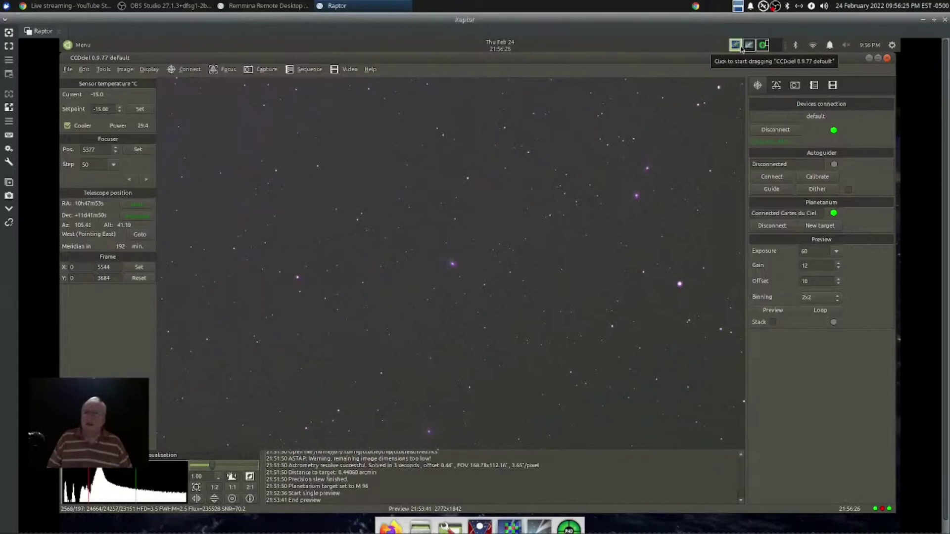
Step: Switch to Cartes du Ciel and search the chart for M 81 in place of IC434
{"action": "left_click", "coordinate": [745, 48]}
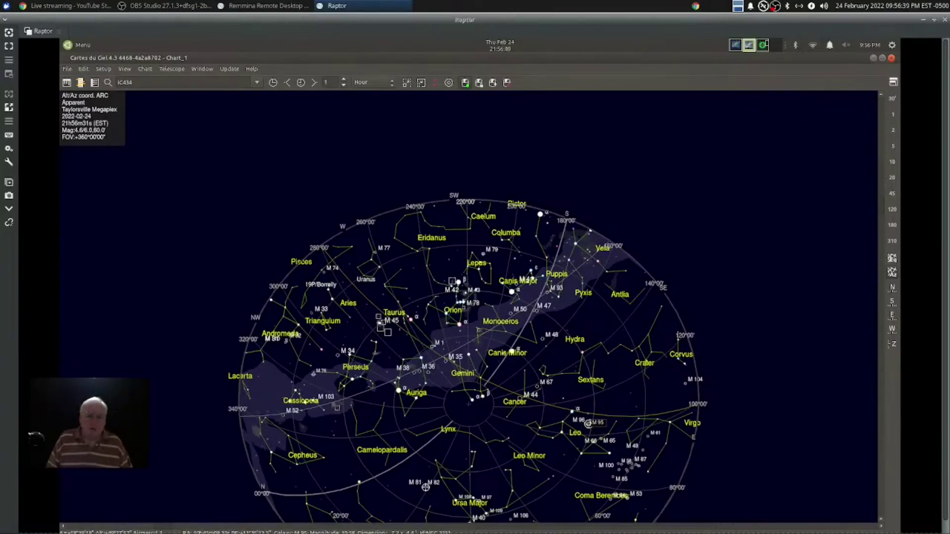
{"action": "scroll", "coordinate": [425, 488], "scroll_direction": "down", "scroll_amount": 1}
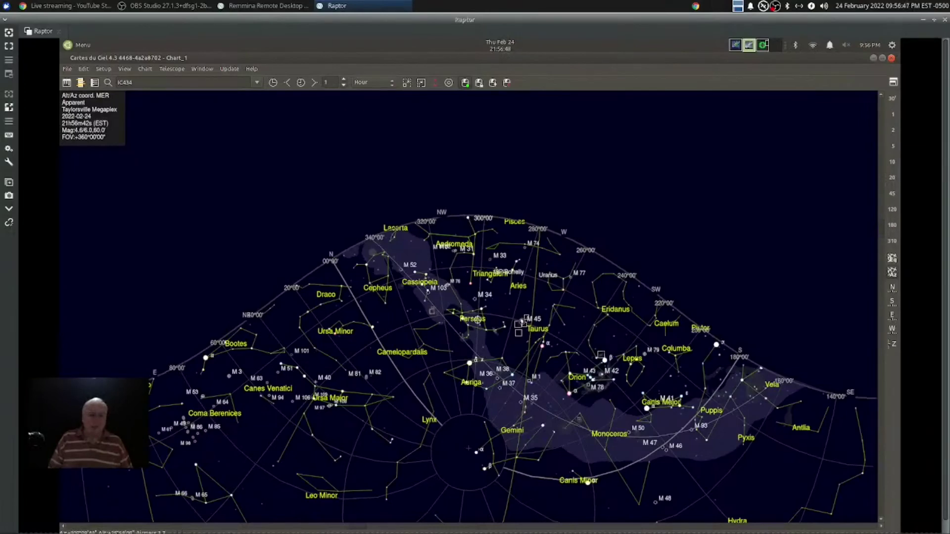
{"action": "scroll", "coordinate": [464, 115], "scroll_direction": "down", "scroll_amount": 3}
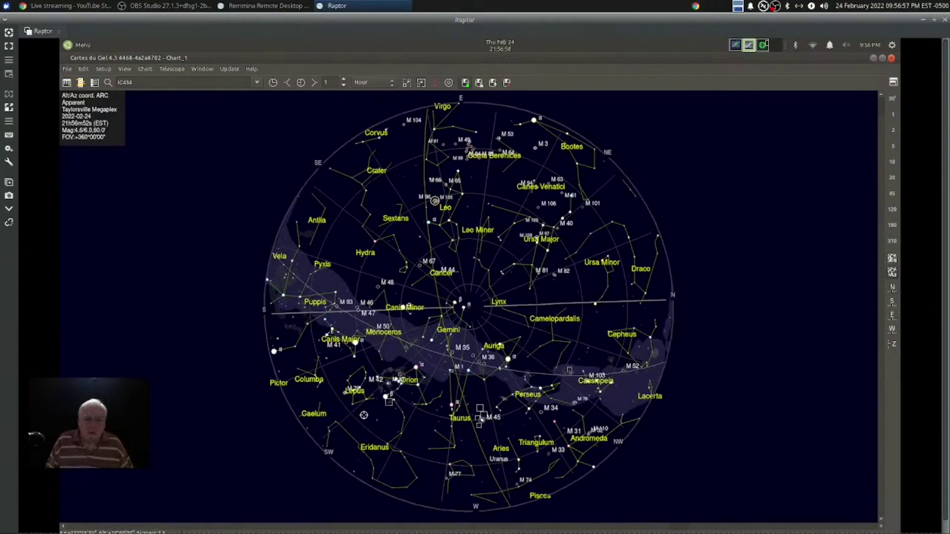
{"action": "left_click_drag", "start_coordinate": [145, 82], "coordinate": [122, 83]}
{"action": "key", "text": "BackSpace"}
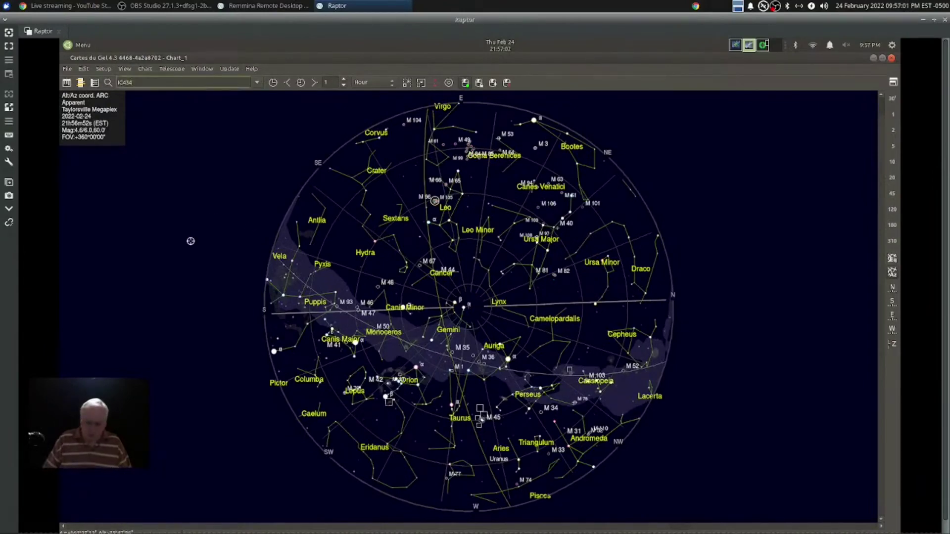
{"action": "key", "text": "BackSpace"}
{"action": "key", "text": "BackSpace"}
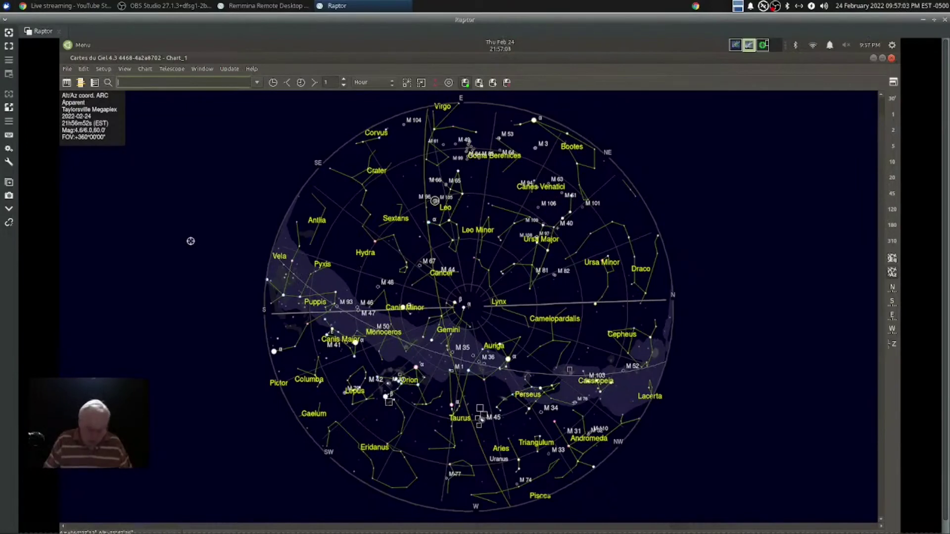
{"action": "type", "text": "m"}
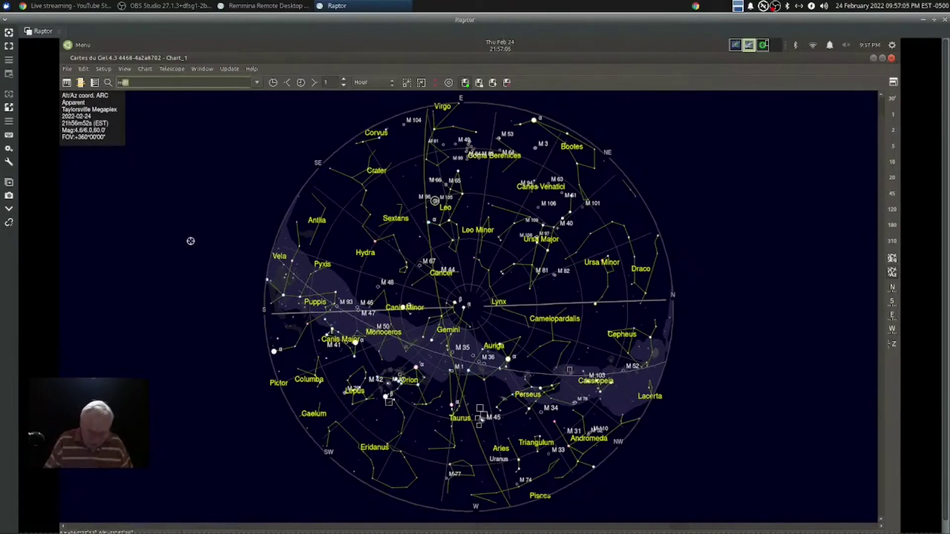
{"action": "type", "text": "81"}
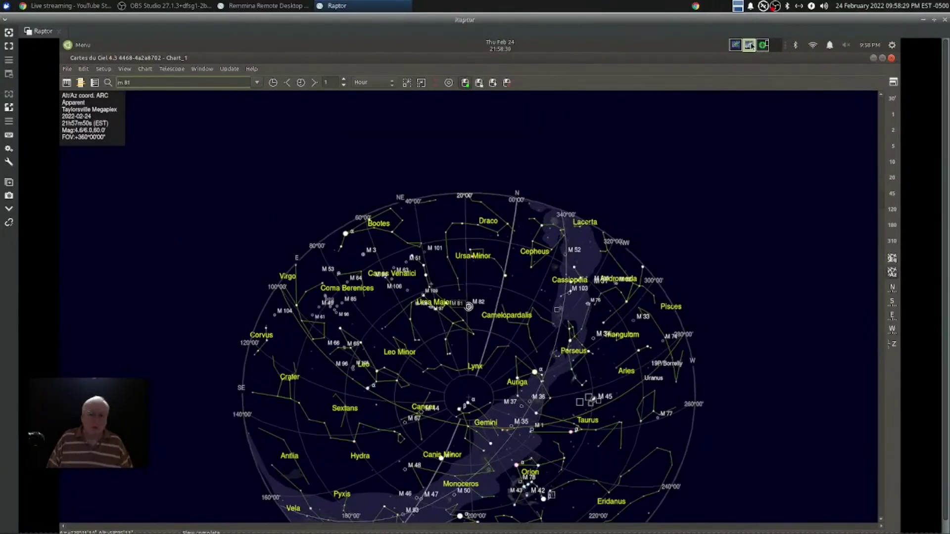
Step: Switch to CCDciel, slew the telescope to M 81 as the new planetarium target, and request a preview
{"action": "left_click", "coordinate": [750, 45]}
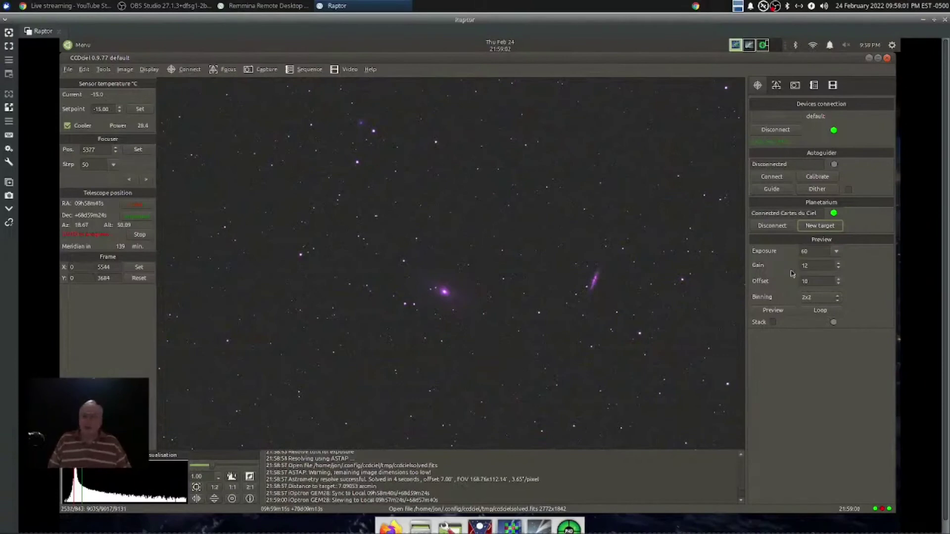
{"action": "left_click", "coordinate": [773, 310]}
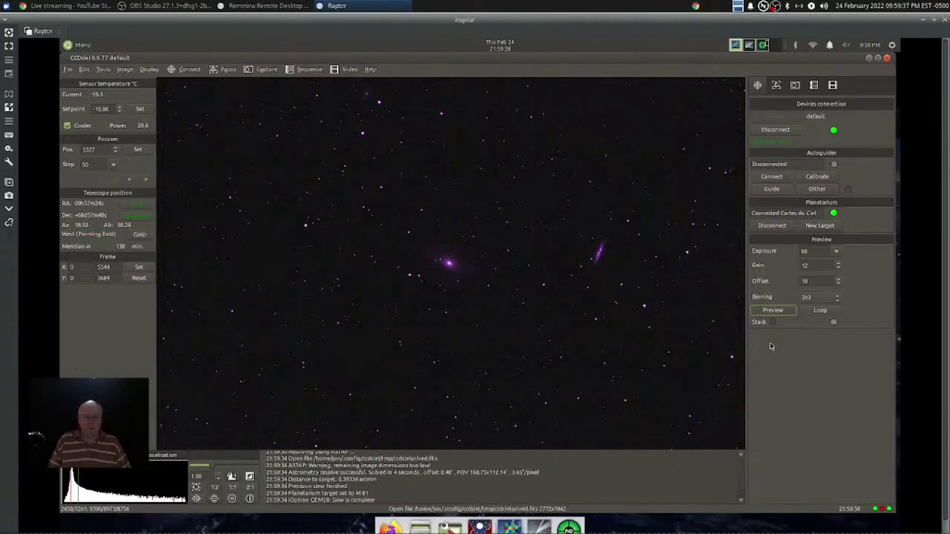
Step: Switch to PHD2, restart looping, auto-select a new guide star in the M 81 field, and start guiding
{"action": "left_click", "coordinate": [763, 46]}
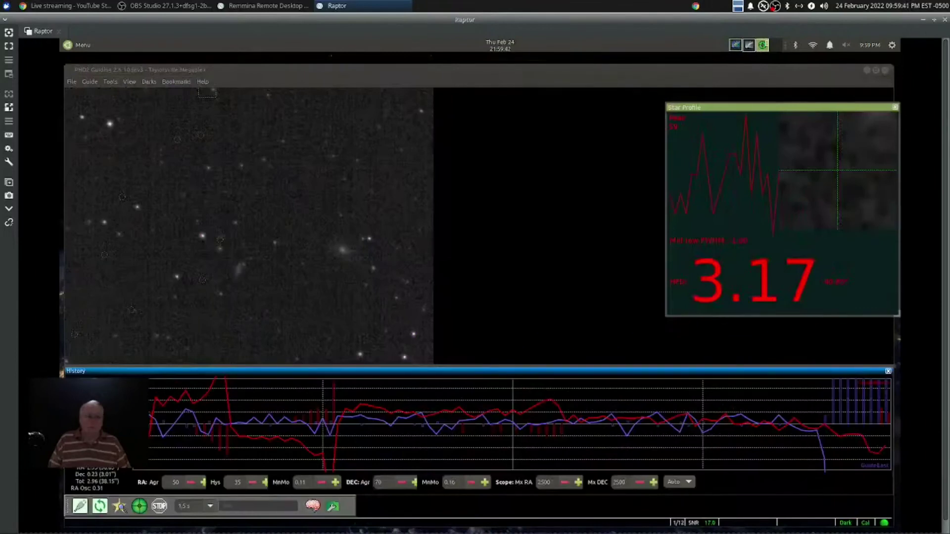
{"action": "left_click", "coordinate": [102, 508]}
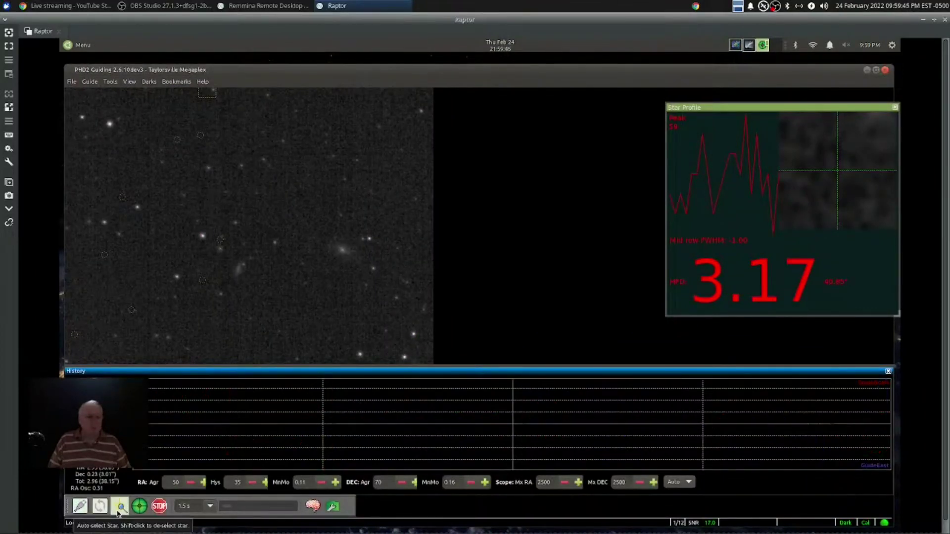
{"action": "left_click", "coordinate": [118, 513]}
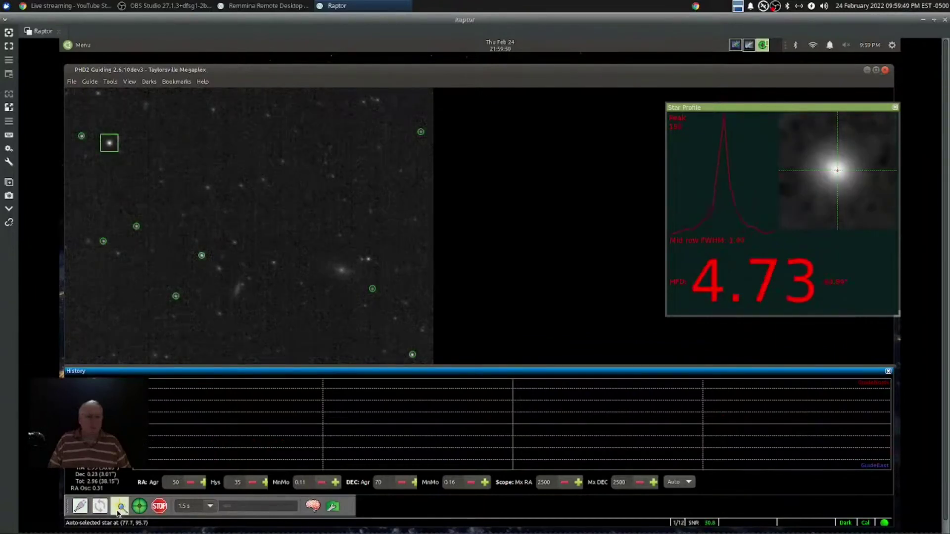
{"action": "left_click", "coordinate": [139, 506]}
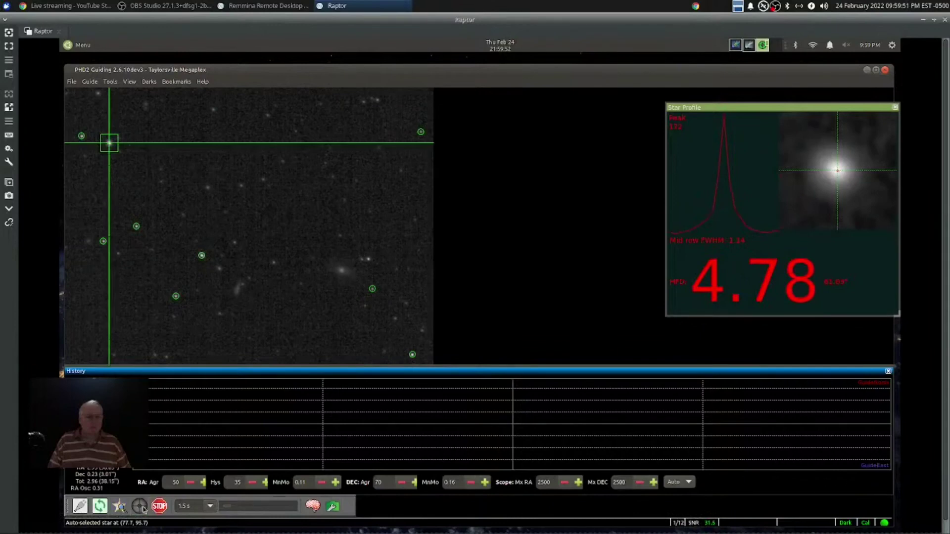
Step: Return to CCDciel, start the 60-second preview of M 81, and fit the whole image in the view
{"action": "left_click", "coordinate": [749, 45]}
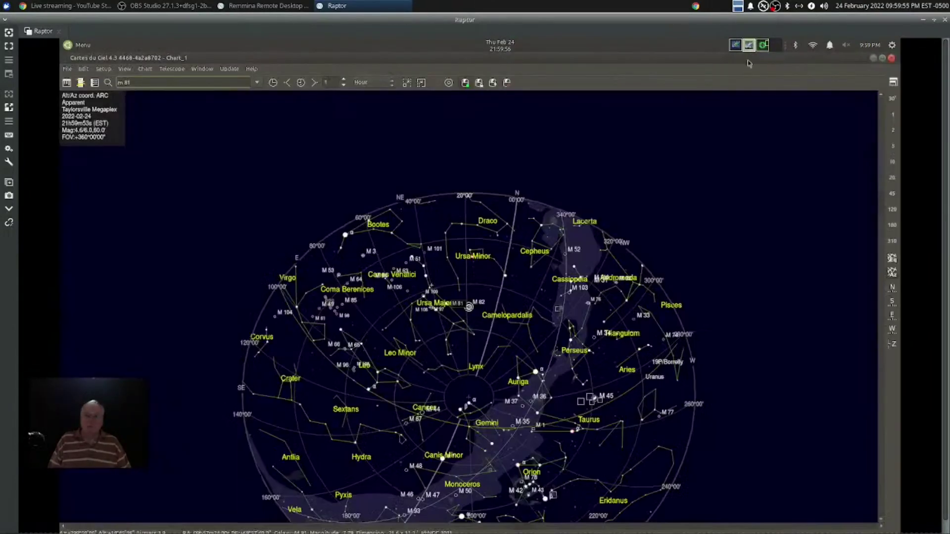
{"action": "left_click", "coordinate": [735, 45]}
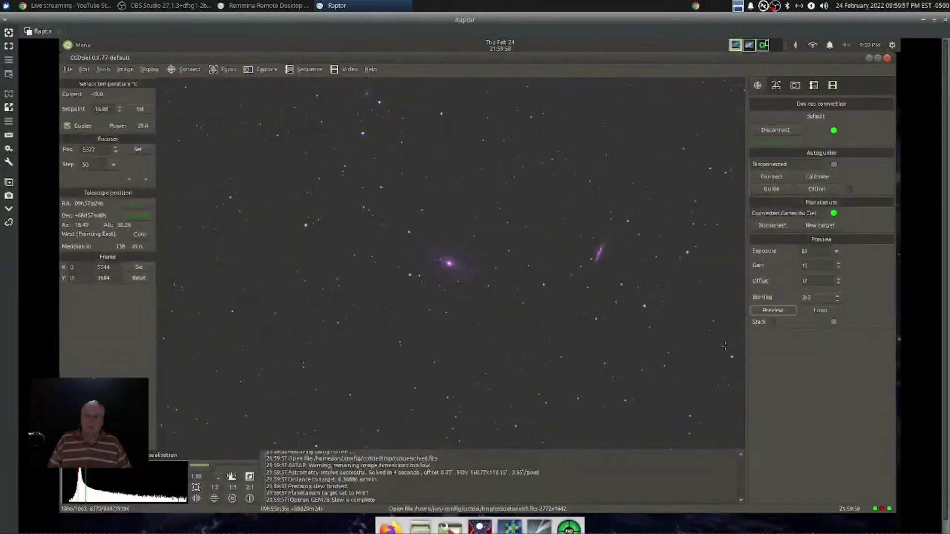
{"action": "left_click", "coordinate": [792, 312]}
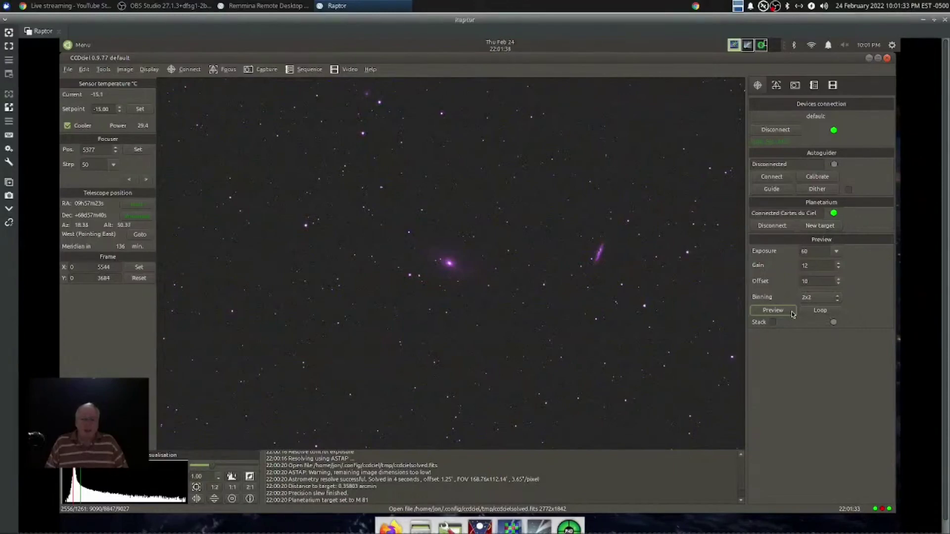
{"action": "left_click", "coordinate": [791, 312]}
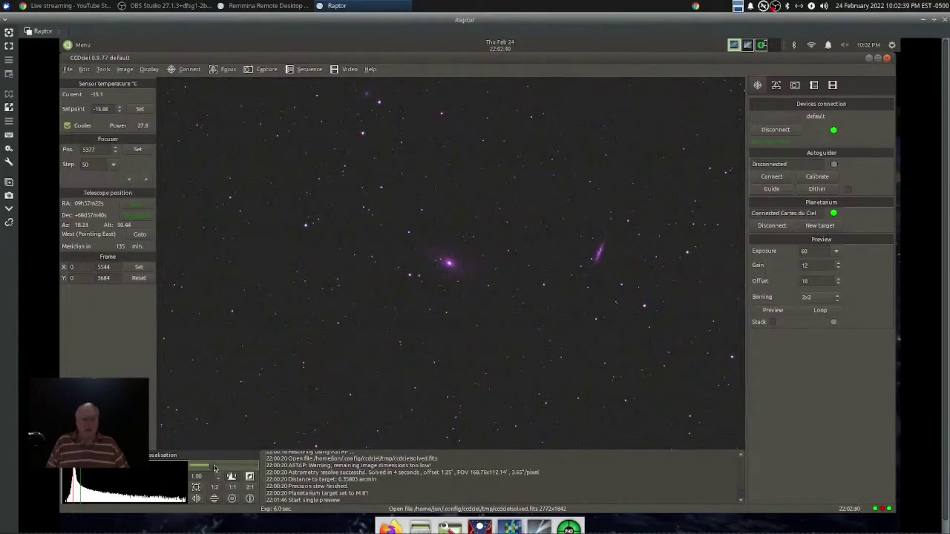
{"action": "left_click", "coordinate": [196, 489]}
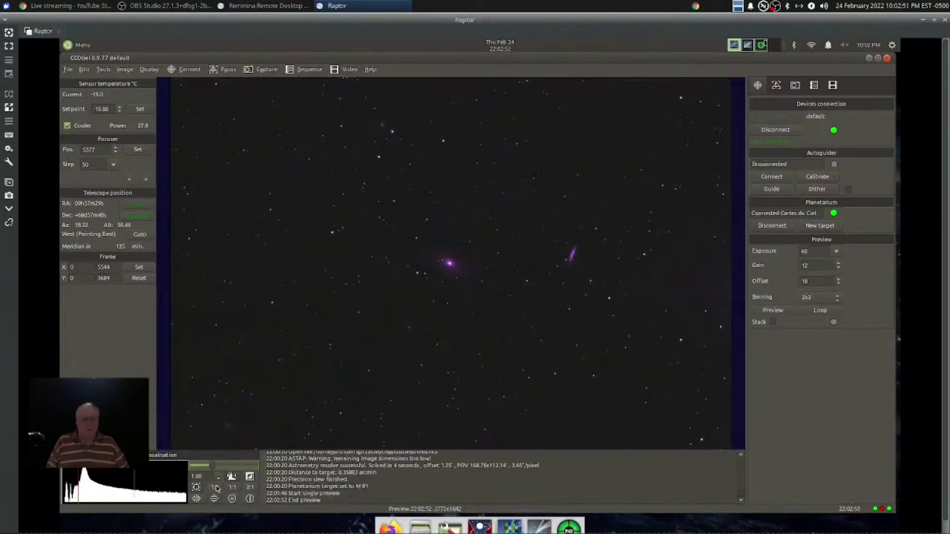
Step: Examine the M 81 preview at half scale and at original scale, framing both galaxies together
{"action": "left_click", "coordinate": [216, 489]}
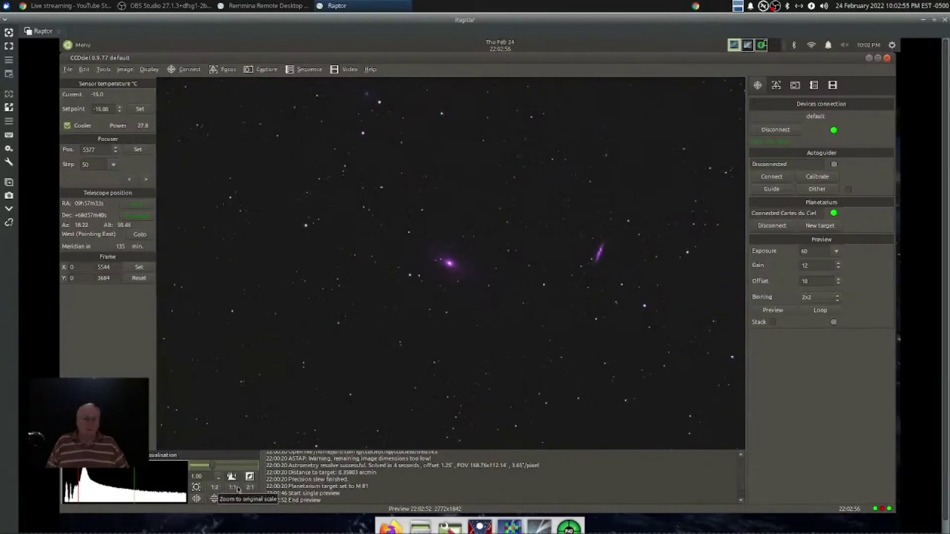
{"action": "left_click", "coordinate": [233, 489]}
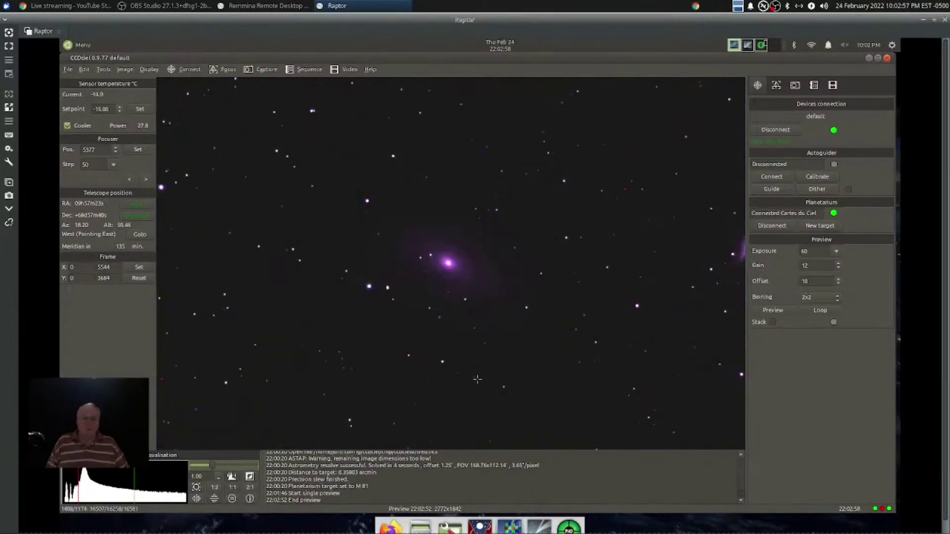
{"action": "left_click_drag", "start_coordinate": [457, 378], "coordinate": [349, 378]}
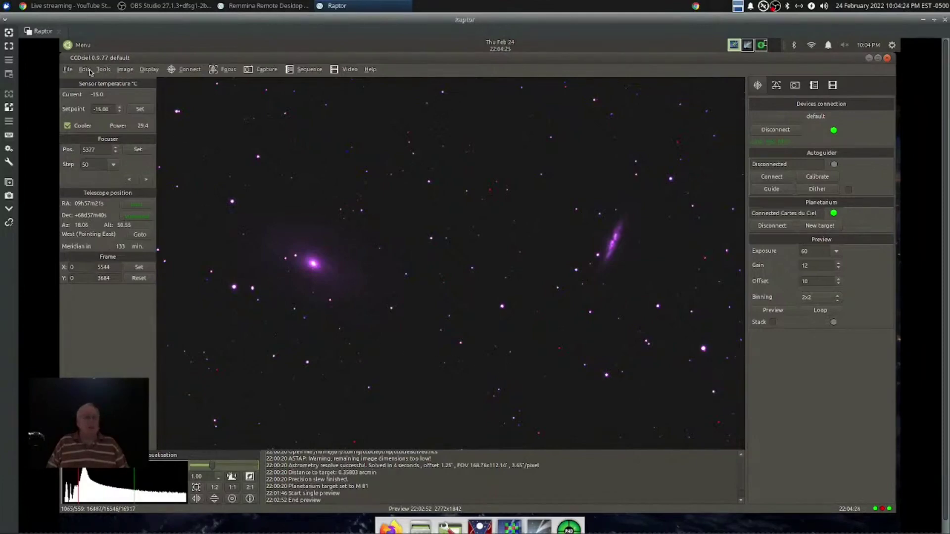
Step: In the preview color options, lower the red balance to 0.69, reduce the blue balance slightly, and apply the changes
{"action": "left_click", "coordinate": [91, 72]}
{"action": "left_click", "coordinate": [91, 82]}
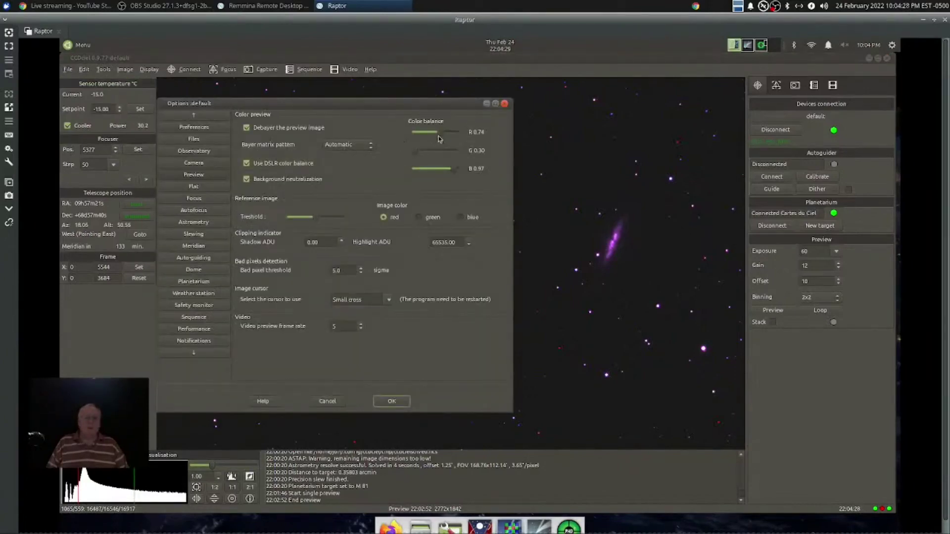
{"action": "left_click_drag", "start_coordinate": [440, 132], "coordinate": [437, 132]}
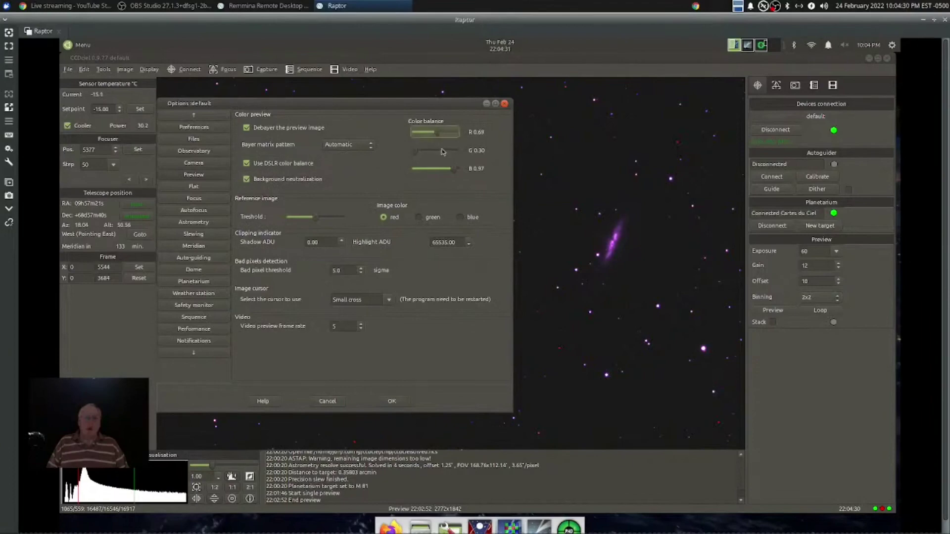
{"action": "left_click_drag", "start_coordinate": [452, 170], "coordinate": [449, 171]}
{"action": "left_click", "coordinate": [390, 402]}
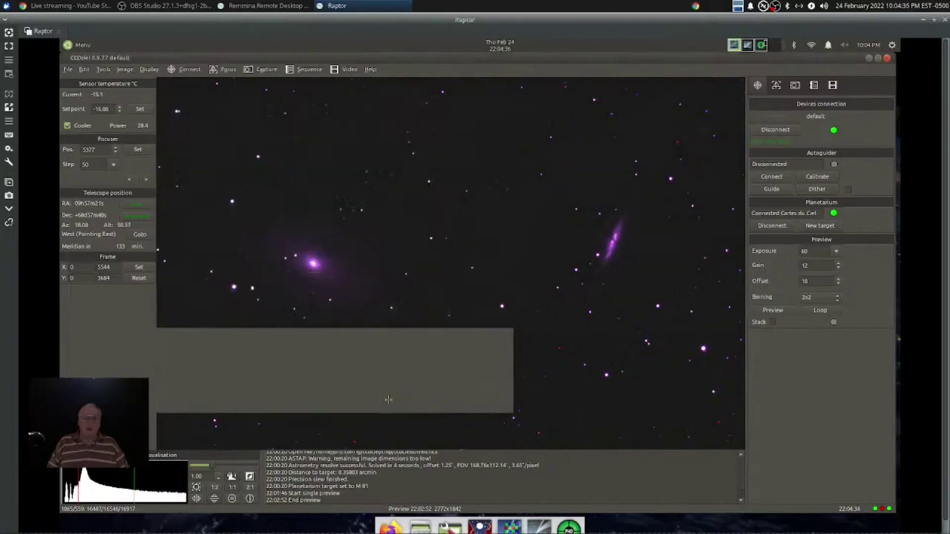